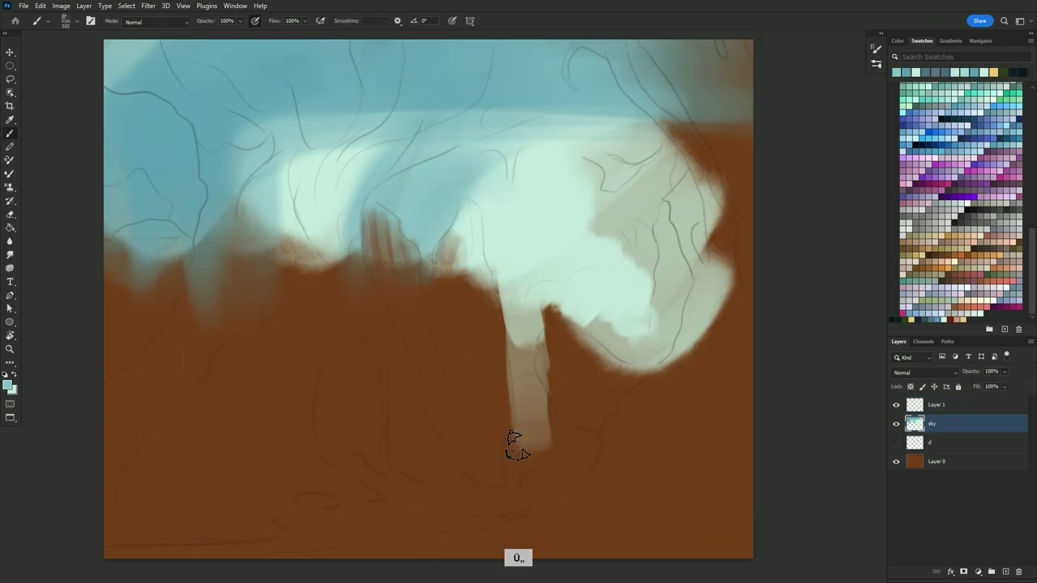
# Paint soft pale blue over the brown central column and upper sky, then add a new layer
pyautogui.moveTo(515, 446); pyautogui.dragTo(520, 312)
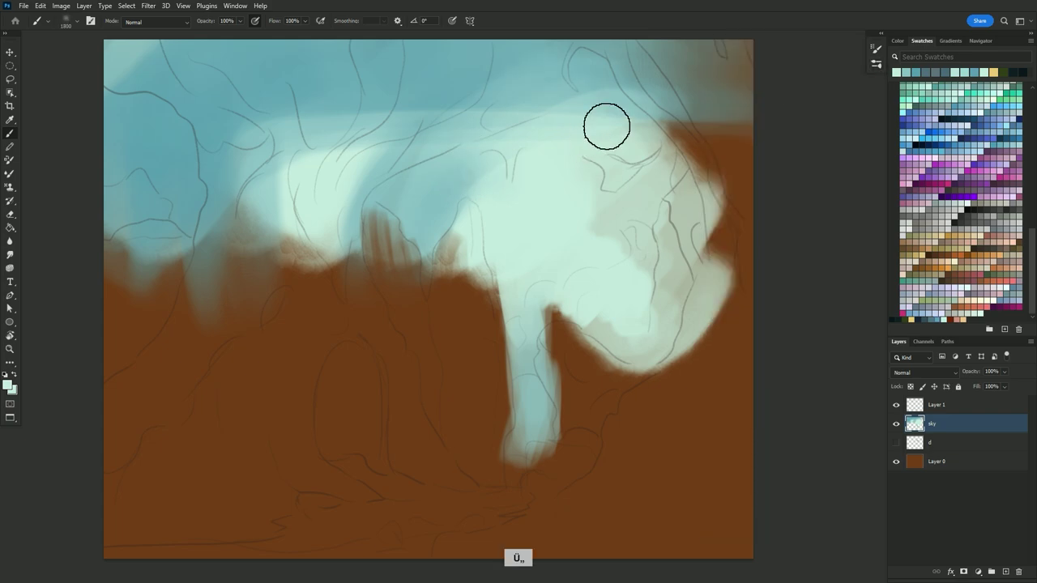
pyautogui.moveTo(416, 225); pyautogui.dragTo(195, 278)
pyautogui.moveTo(510, 437)
pyautogui.mouseDown()
pyautogui.moveTo(523, 348)
pyautogui.moveTo(477, 210)
pyautogui.mouseUp()
pyautogui.moveTo(573, 230)
pyautogui.mouseDown()
pyautogui.moveTo(662, 225)
pyautogui.moveTo(445, 88)
pyautogui.moveTo(481, 120)
pyautogui.mouseUp()
pyautogui.hotkey('ctrl', 'shift', 'alt', 'n')
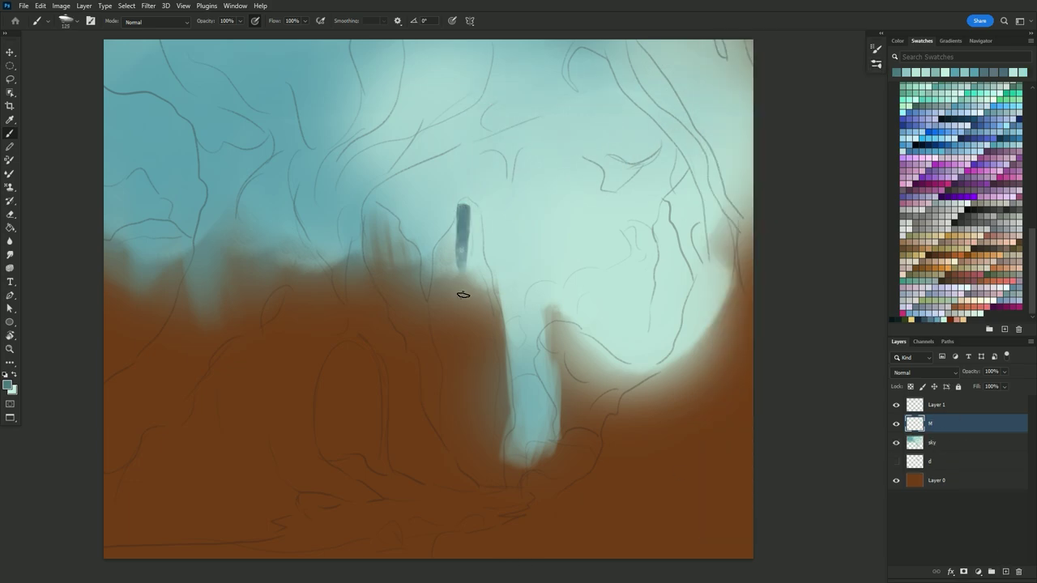
# Paint two dark blue-grey rock spires in the centre of the canvas
pyautogui.moveTo(458, 212)
pyautogui.mouseDown()
pyautogui.moveTo(441, 329)
pyautogui.moveTo(470, 203)
pyautogui.mouseUp()
pyautogui.press(']')
pyautogui.press(']')
pyautogui.press(']')
pyautogui.moveTo(369, 219)
pyautogui.mouseDown()
pyautogui.moveTo(398, 303)
pyautogui.moveTo(422, 333)
pyautogui.mouseUp()
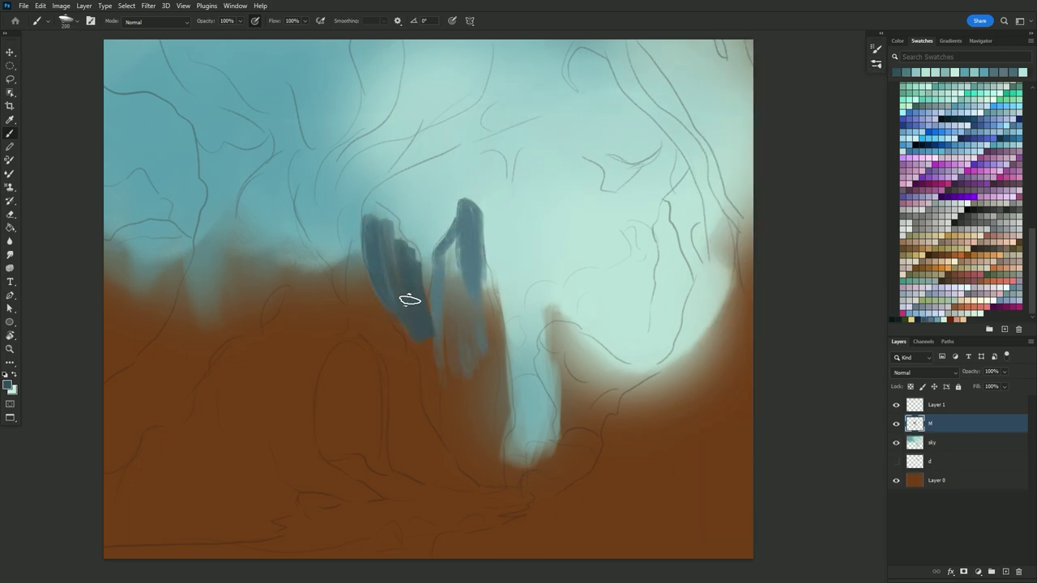
pyautogui.moveTo(449, 280); pyautogui.dragTo(458, 421)
pyautogui.press(']')
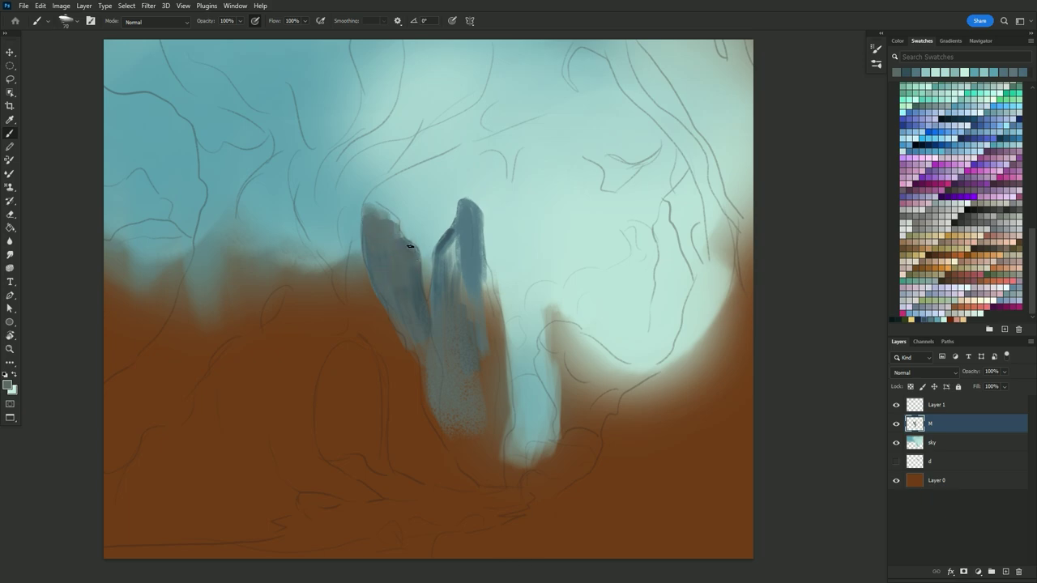
pyautogui.hotkey('alt', '[')
pyautogui.hotkey('alt', ']')
pyautogui.press(']')
pyautogui.moveTo(440, 255)
pyautogui.mouseDown()
pyautogui.moveTo(497, 397)
pyautogui.moveTo(468, 266)
pyautogui.mouseUp()
pyautogui.press('[')
pyautogui.press('[')
pyautogui.press('[')
# Paint a rock hill at the left edge and a small right rock, then add layer 'c'
pyautogui.moveTo(154, 266)
pyautogui.mouseDown()
pyautogui.moveTo(123, 354)
pyautogui.moveTo(158, 224)
pyautogui.mouseUp()
pyautogui.moveTo(371, 245); pyautogui.dragTo(420, 340)
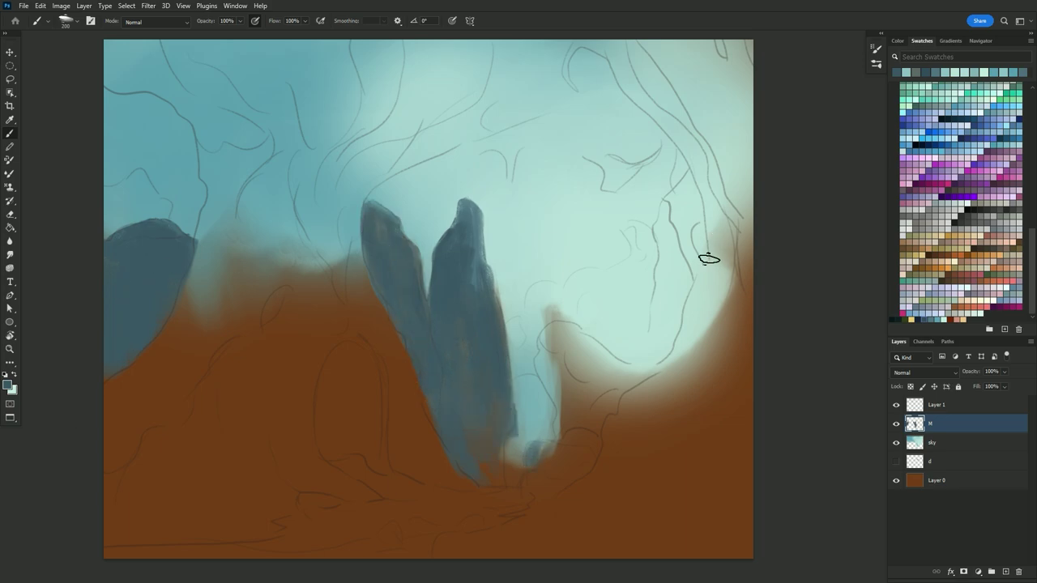
pyautogui.moveTo(673, 277); pyautogui.dragTo(670, 317)
pyautogui.press('F6')
pyautogui.hotkey('ctrl', 'shift', 'n')
pyautogui.write('c')
pyautogui.press('Return')
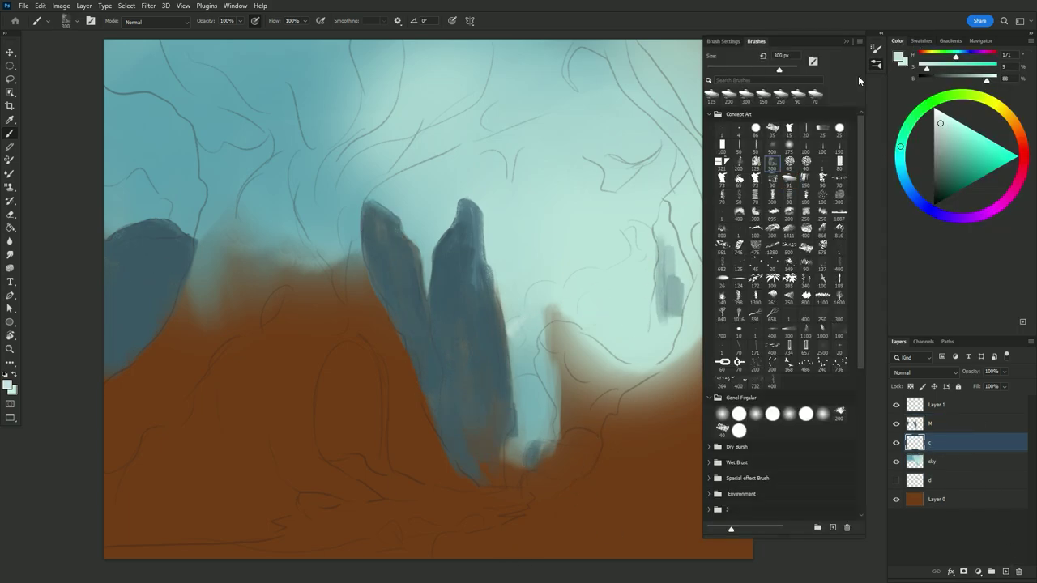
# Paint pale grey swirling mist to the right of the spires
pyautogui.moveTo(526, 361); pyautogui.dragTo(565, 301)
pyautogui.press('[')
pyautogui.press('[')
pyautogui.press('[')
pyautogui.moveTo(551, 340); pyautogui.dragTo(533, 422)
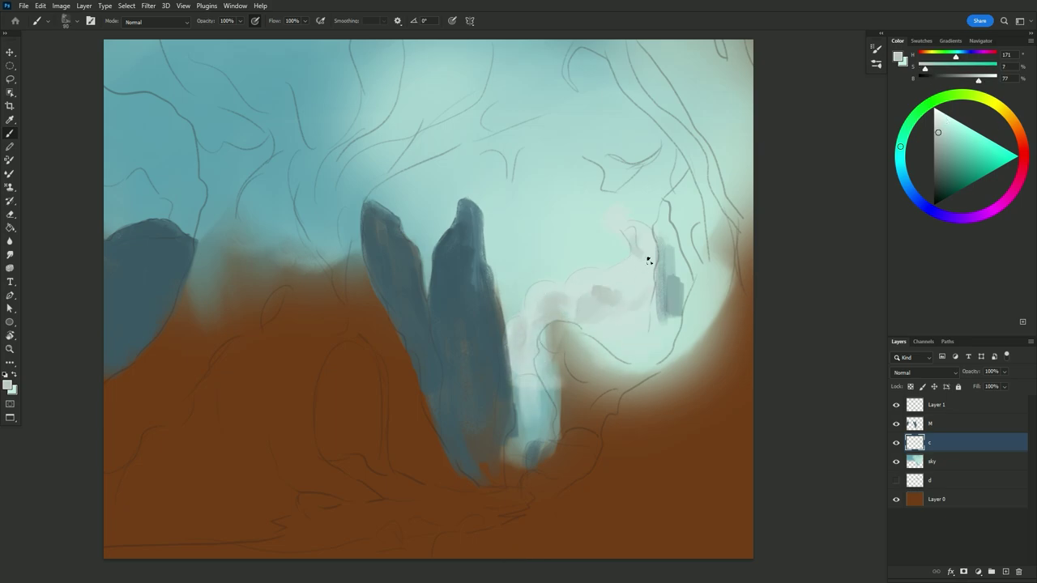
pyautogui.moveTo(648, 260); pyautogui.dragTo(635, 246)
pyautogui.keyDown('alt'); pyautogui.click(584, 276); pyautogui.keyUp('alt')
pyautogui.moveTo(511, 317); pyautogui.dragTo(628, 243)
pyautogui.press('F5')
pyautogui.press('F5')
pyautogui.keyDown('alt'); pyautogui.click(584, 279); pyautogui.keyUp('alt')
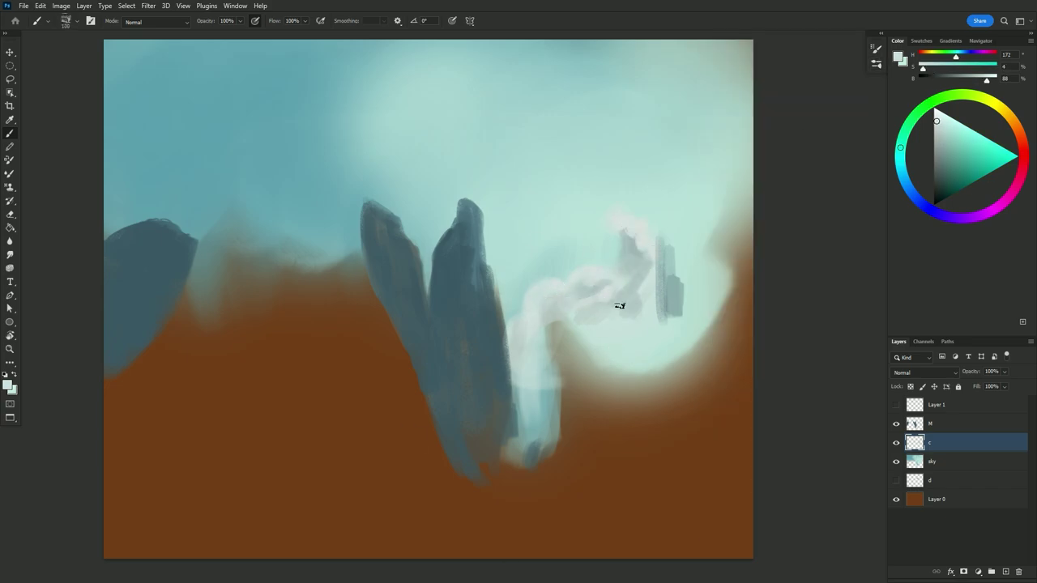
pyautogui.moveTo(620, 305)
pyautogui.mouseDown()
pyautogui.moveTo(621, 294)
pyautogui.moveTo(584, 291)
pyautogui.mouseUp()
# Paint a white cloud on the left peak and merge the sky into layer c
pyautogui.hotkey('ctrl', ',')
pyautogui.keyDown('alt'); pyautogui.click(581, 301); pyautogui.keyUp('alt')
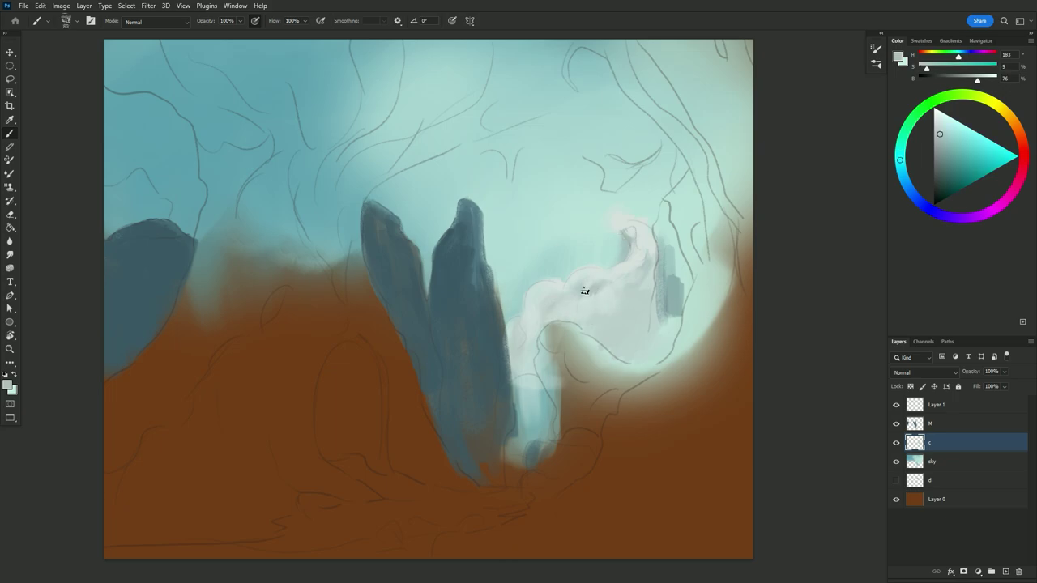
pyautogui.keyDown('alt'); pyautogui.click(618, 302); pyautogui.keyUp('alt')
pyautogui.moveTo(147, 223); pyautogui.dragTo(109, 188)
pyautogui.keyDown('alt'); pyautogui.click(146, 178); pyautogui.keyUp('alt')
pyautogui.hotkey('ctrl', 'e')
pyautogui.hotkey('shift', 'b')
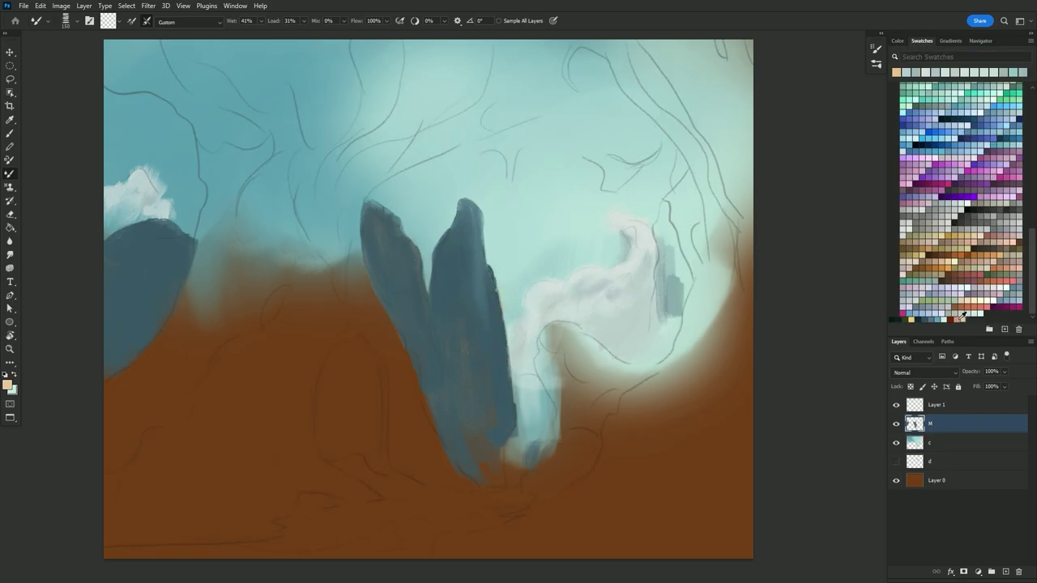
# Add a new layer and paint a muted pink path along the bottom
pyautogui.hotkey('ctrl', 'shift', 'alt', 'n')
pyautogui.press('b')
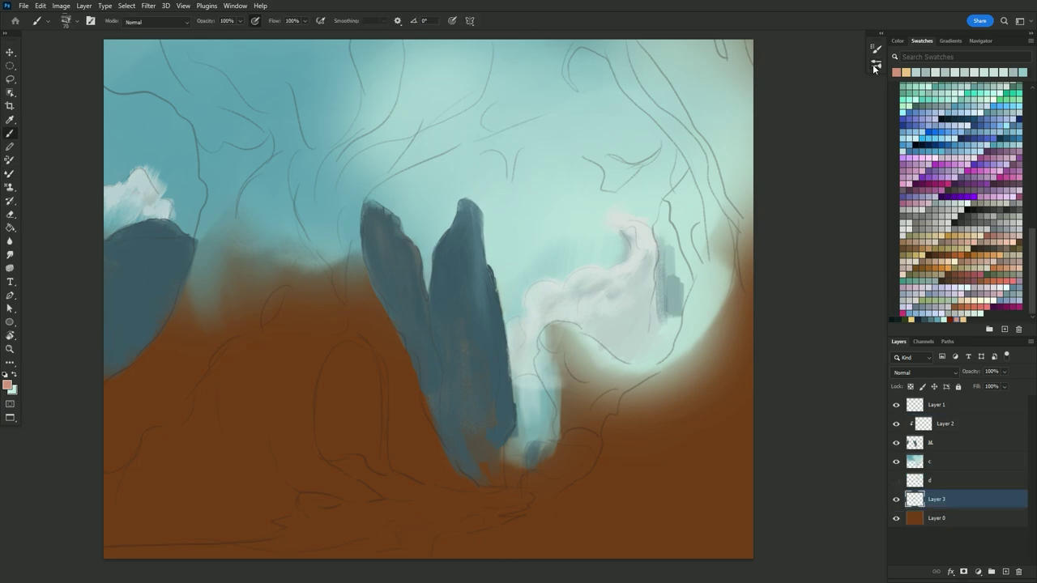
pyautogui.press('F5')
pyautogui.moveTo(267, 544)
pyautogui.mouseDown()
pyautogui.moveTo(431, 539)
pyautogui.moveTo(370, 528)
pyautogui.moveTo(461, 503)
pyautogui.moveTo(513, 537)
pyautogui.mouseUp()
pyautogui.press('F5')
pyautogui.press('F6')
pyautogui.keyDown('alt'); pyautogui.click(420, 519); pyautogui.keyUp('alt')
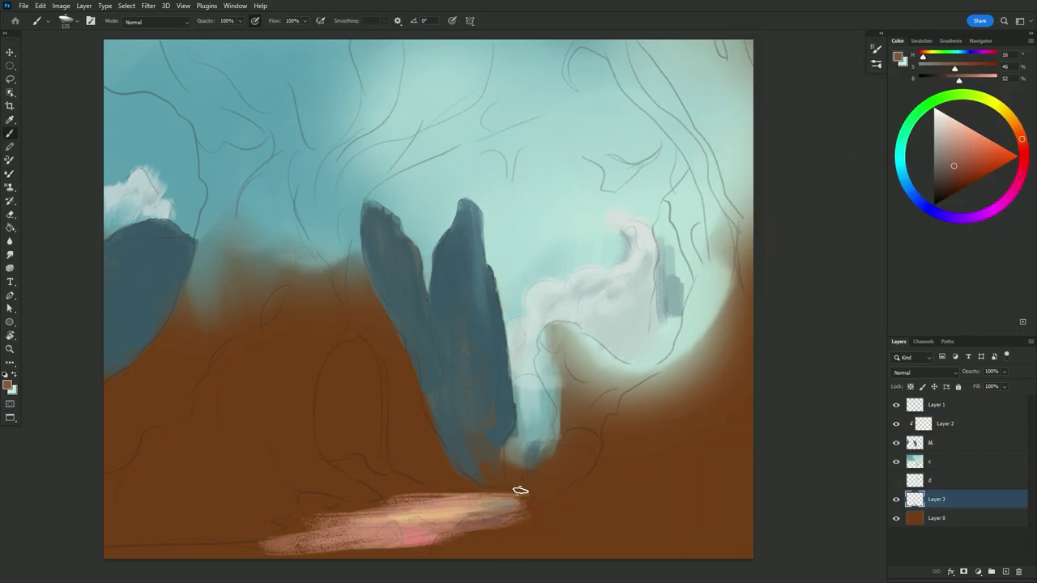
pyautogui.moveTo(404, 486); pyautogui.dragTo(243, 551)
# Edge the path with a dark navy strip, blend it with the Mixer Brush, and add a top layer
pyautogui.press('F6')
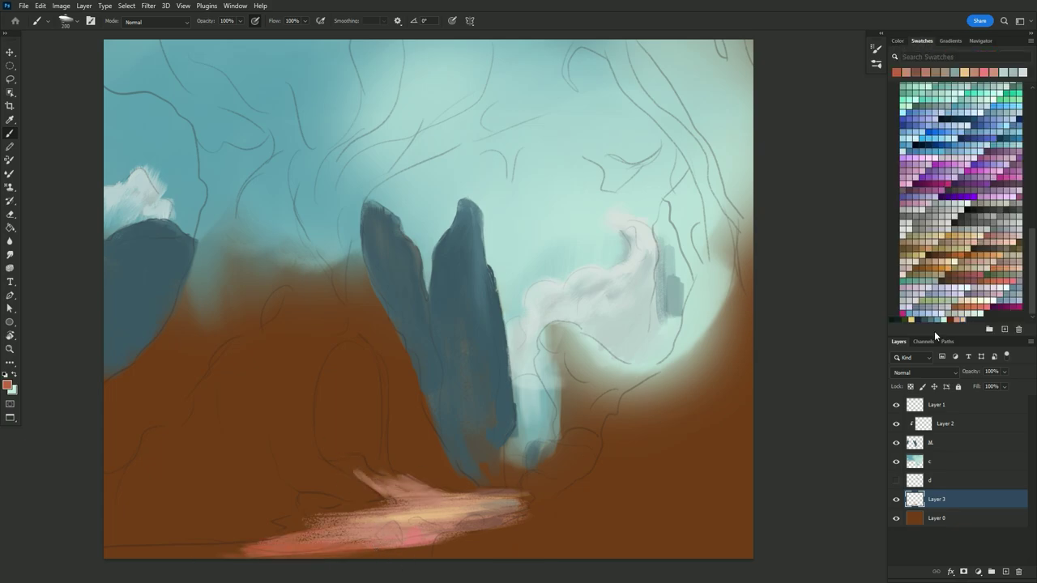
pyautogui.moveTo(405, 543)
pyautogui.mouseDown()
pyautogui.moveTo(224, 579)
pyautogui.moveTo(289, 467)
pyautogui.mouseUp()
pyautogui.press('F6')
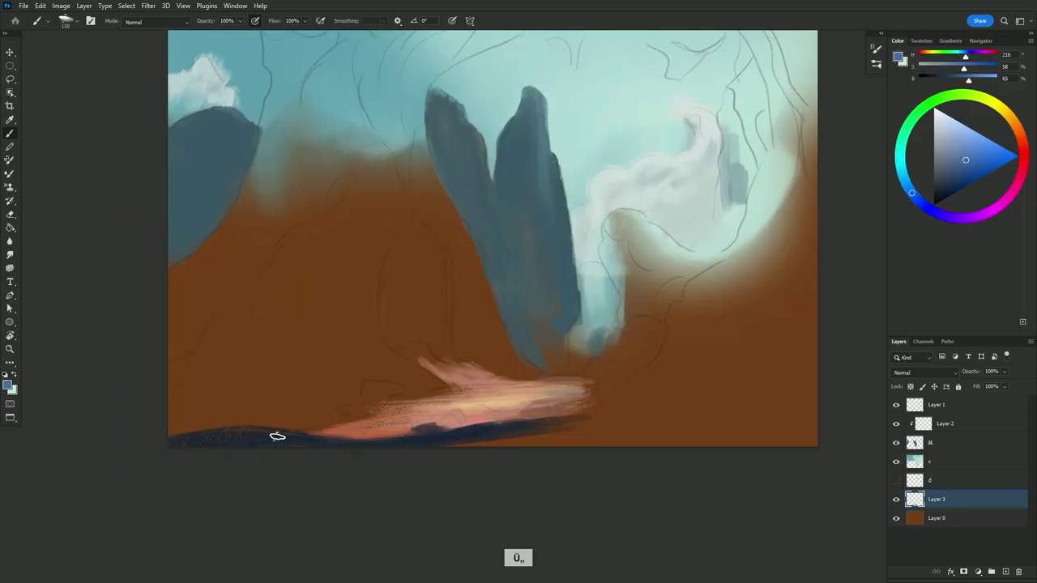
pyautogui.hotkey('shift', 'b')
pyautogui.press('F5')
pyautogui.press('F5')
pyautogui.moveTo(372, 421)
pyautogui.mouseDown()
pyautogui.moveTo(470, 378)
pyautogui.moveTo(565, 397)
pyautogui.moveTo(243, 432)
pyautogui.mouseUp()
pyautogui.press('F6')
pyautogui.press('b')
pyautogui.hotkey('ctrl', 'shift', 'alt', 'n')
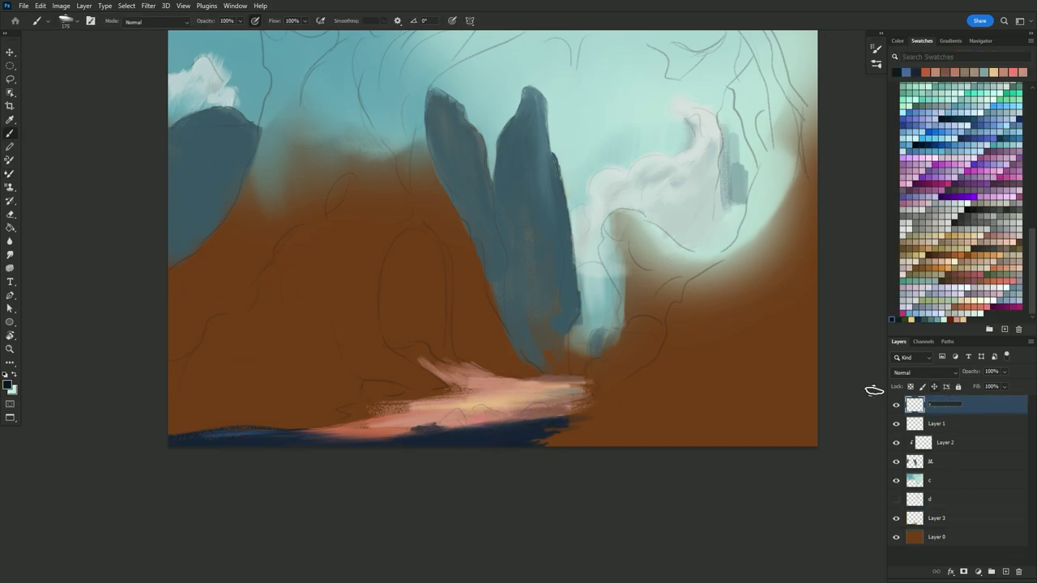
# Block in the dark tree trunk on the left side of the canvas
pyautogui.moveTo(275, 67); pyautogui.dragTo(316, 218)
pyautogui.moveTo(284, 186)
pyautogui.mouseDown()
pyautogui.moveTo(278, 419)
pyautogui.moveTo(170, 429)
pyautogui.mouseUp()
pyautogui.press('F5')
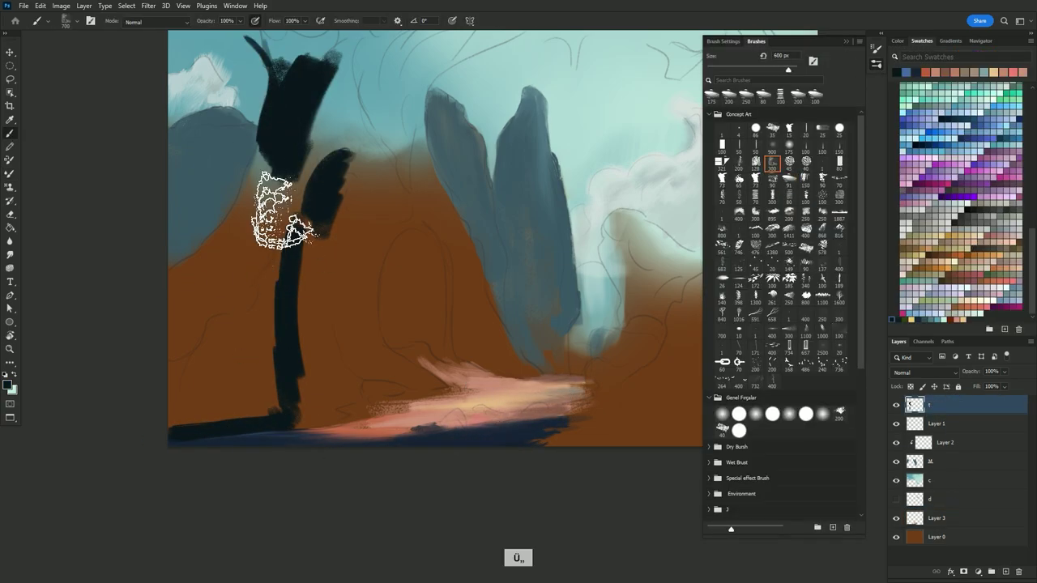
pyautogui.moveTo(278, 209)
pyautogui.mouseDown()
pyautogui.moveTo(233, 434)
pyautogui.moveTo(235, 215)
pyautogui.mouseUp()
pyautogui.moveTo(348, 138); pyautogui.dragTo(324, 324)
pyautogui.moveTo(244, 49); pyautogui.dragTo(373, 62)
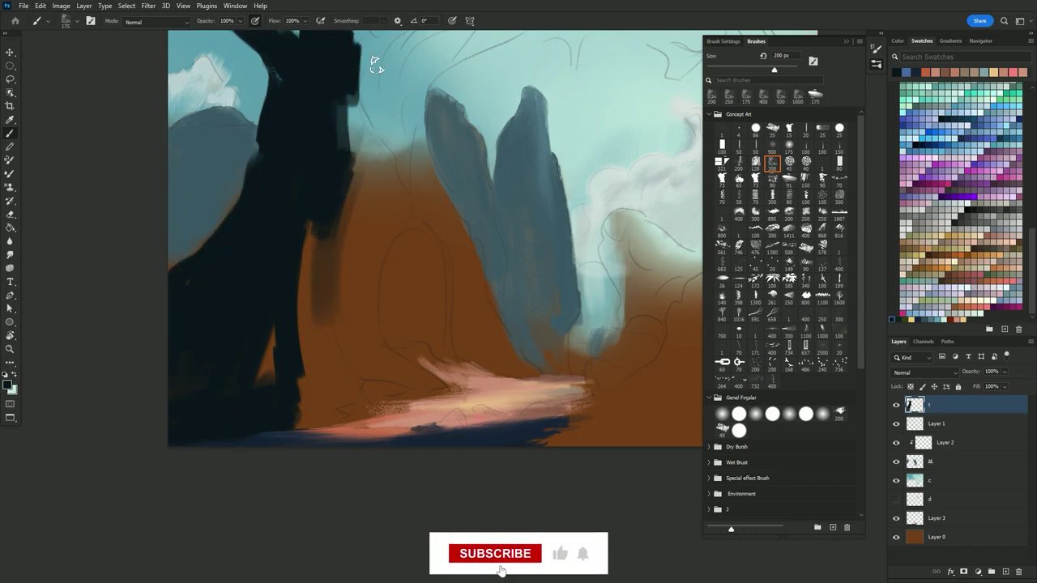
pyautogui.press('F5')
pyautogui.moveTo(378, 185); pyautogui.dragTo(366, 235)
# Extend the dark trunk to the top edge and reshape its top-left edge
pyautogui.moveTo(308, 373); pyautogui.dragTo(267, 567)
pyautogui.moveTo(332, 251); pyautogui.dragTo(284, 527)
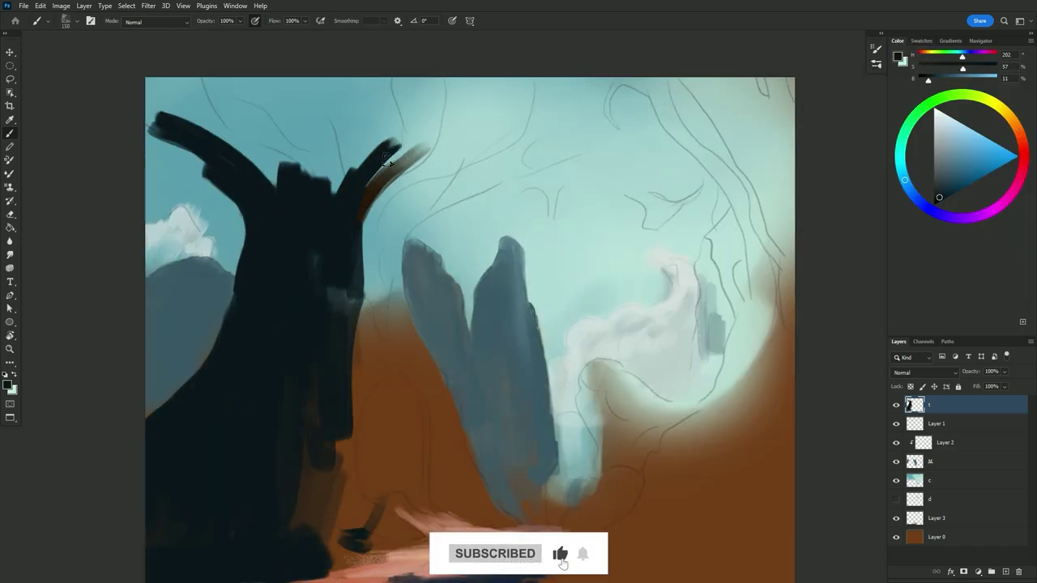
pyautogui.moveTo(162, 105)
pyautogui.mouseDown()
pyautogui.moveTo(462, 69)
pyautogui.moveTo(672, 93)
pyautogui.moveTo(313, 173)
pyautogui.mouseUp()
pyautogui.press('[')
pyautogui.press('[')
pyautogui.press('[')
pyautogui.moveTo(381, 316)
pyautogui.mouseDown()
pyautogui.moveTo(364, 225)
pyautogui.moveTo(689, 81)
pyautogui.mouseUp()
pyautogui.hotkey('ctrl', 'z')
pyautogui.moveTo(389, 381)
pyautogui.mouseDown()
pyautogui.moveTo(370, 208)
pyautogui.moveTo(348, 518)
pyautogui.moveTo(370, 403)
pyautogui.mouseUp()
# Paint orange light down the trunk's inner edge and dark brown on its lower right
pyautogui.keyDown('alt'); pyautogui.click(365, 486); pyautogui.keyUp('alt')
pyautogui.keyDown('alt'); pyautogui.click(398, 419); pyautogui.keyUp('alt')
pyautogui.moveTo(357, 356)
pyautogui.mouseDown()
pyautogui.moveTo(336, 398)
pyautogui.moveTo(419, 537)
pyautogui.mouseUp()
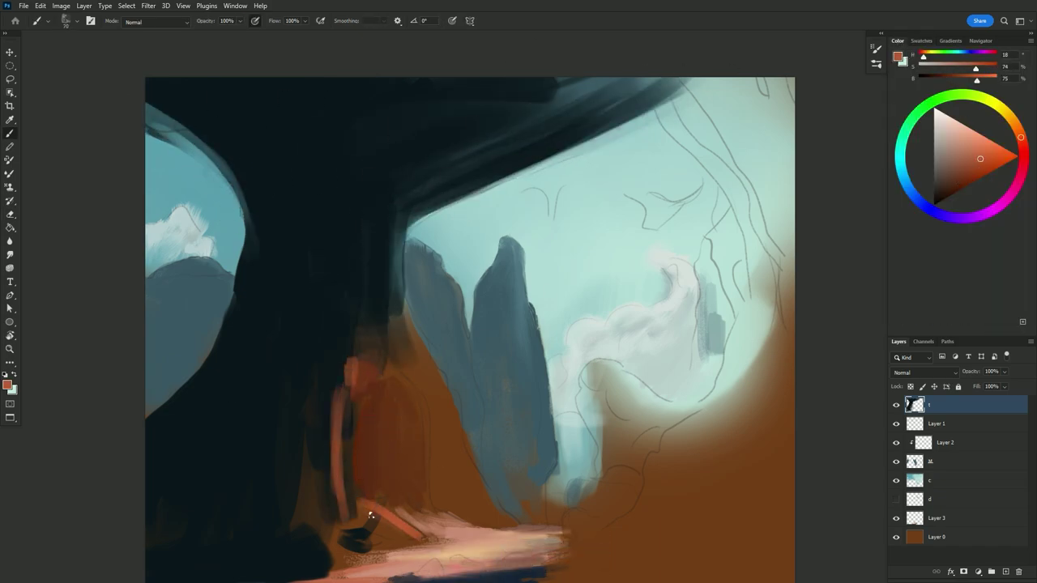
pyautogui.moveTo(340, 503)
pyautogui.mouseDown()
pyautogui.moveTo(372, 232)
pyautogui.moveTo(544, 149)
pyautogui.mouseUp()
pyautogui.keyDown('alt'); pyautogui.click(375, 404); pyautogui.keyUp('alt')
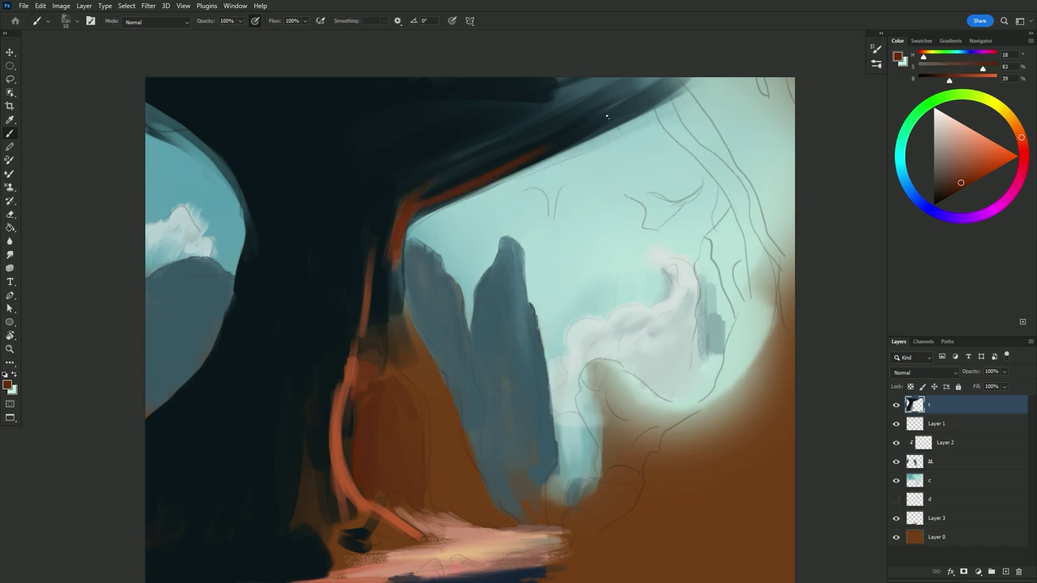
pyautogui.keyDown('alt'); pyautogui.click(375, 357); pyautogui.keyUp('alt')
pyautogui.moveTo(374, 357)
pyautogui.mouseDown()
pyautogui.moveTo(364, 386)
pyautogui.moveTo(413, 431)
pyautogui.moveTo(419, 377)
pyautogui.moveTo(364, 486)
pyautogui.mouseUp()
pyautogui.keyDown('alt'); pyautogui.click(348, 459); pyautogui.keyUp('alt')
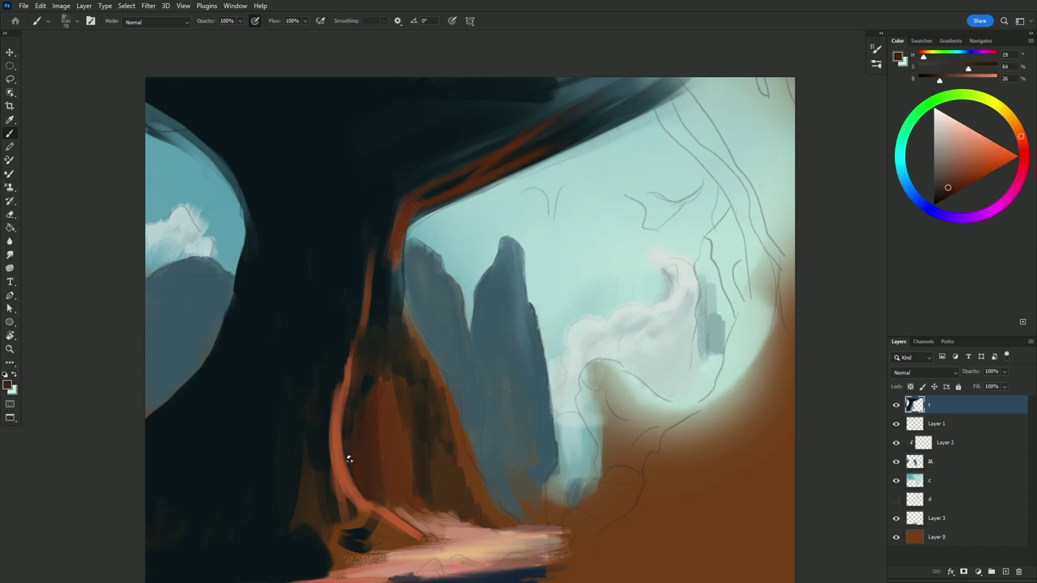
# Add cream highlights along the trunk's right edge and pick reddish-brown tones
pyautogui.keyDown('alt'); pyautogui.click(486, 536); pyautogui.keyUp('alt')
pyautogui.moveTo(441, 426); pyautogui.dragTo(486, 523)
pyautogui.click(922, 41)
pyautogui.moveTo(462, 437); pyautogui.dragTo(510, 523)
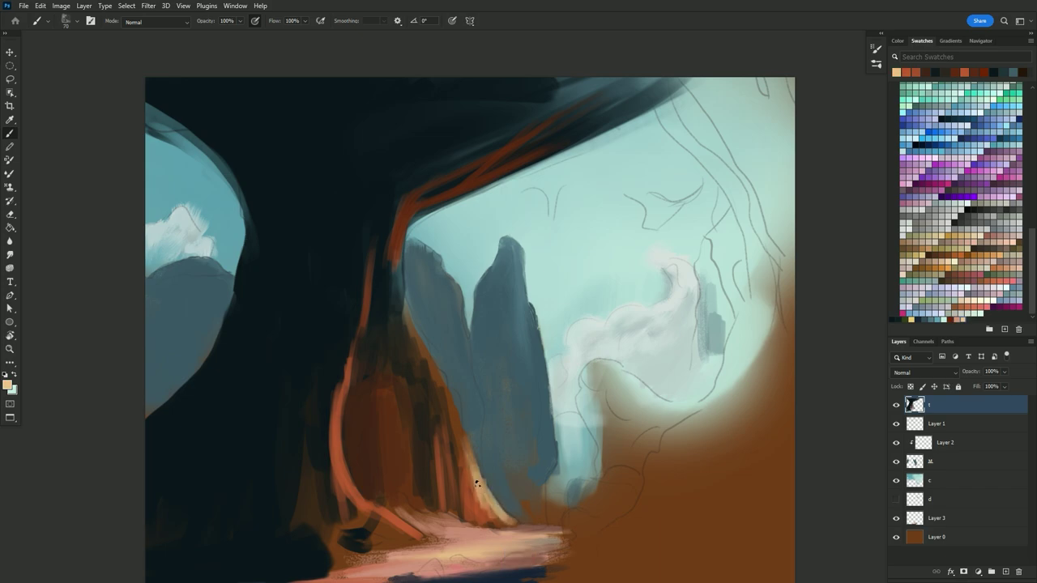
pyautogui.moveTo(449, 389); pyautogui.dragTo(474, 486)
pyautogui.press('F5')
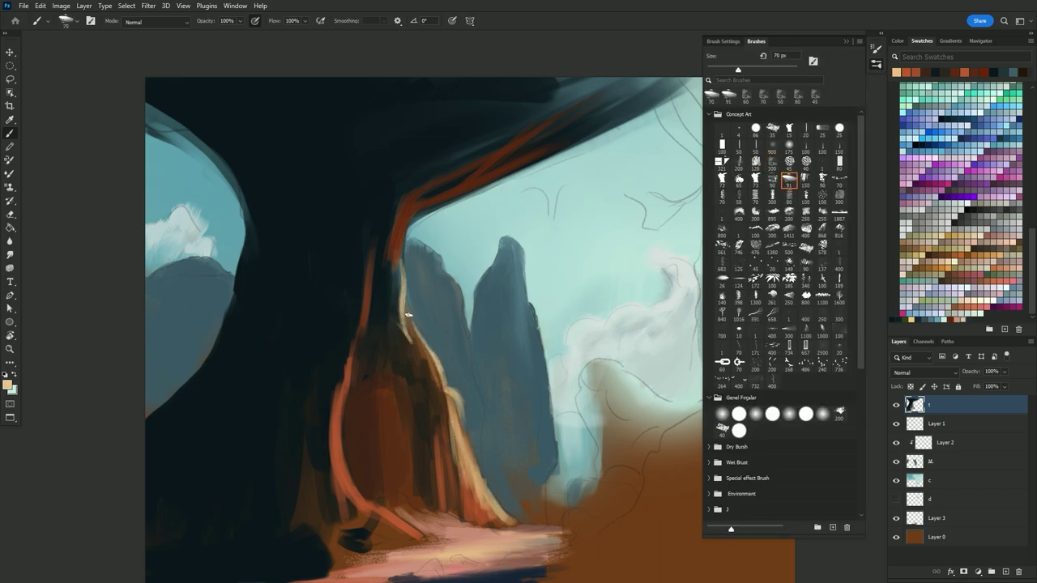
pyautogui.press('F5')
pyautogui.keyDown('alt'); pyautogui.click(378, 411); pyautogui.keyUp('alt')
pyautogui.keyDown('alt'); pyautogui.click(340, 424); pyautogui.keyUp('alt')
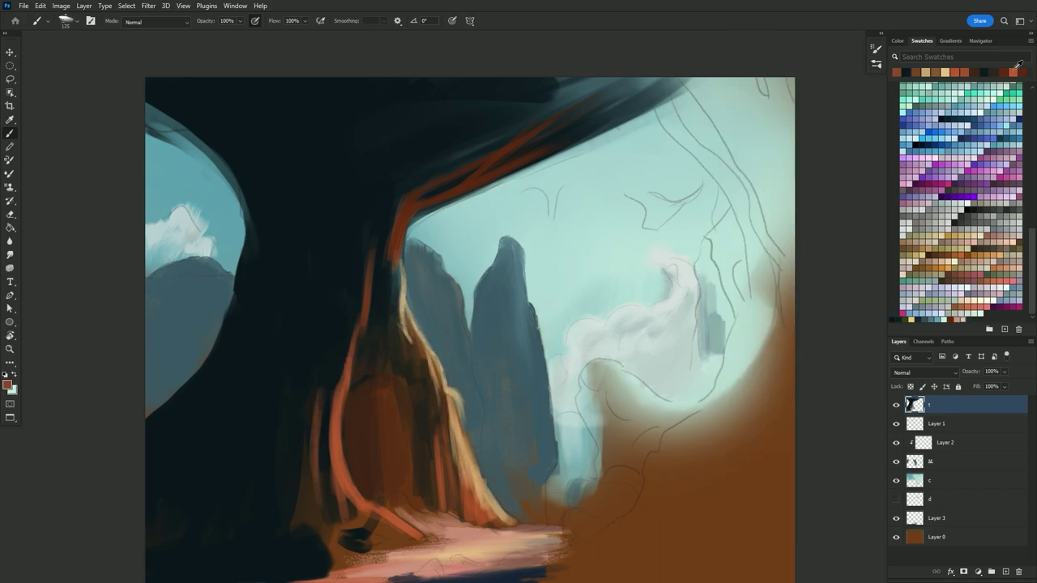
pyautogui.click(1015, 70)
pyautogui.press(']')
pyautogui.press(']')
# Add Layer 4 and sample dark reds and orange-browns from the trunk
pyautogui.click(1006, 572)
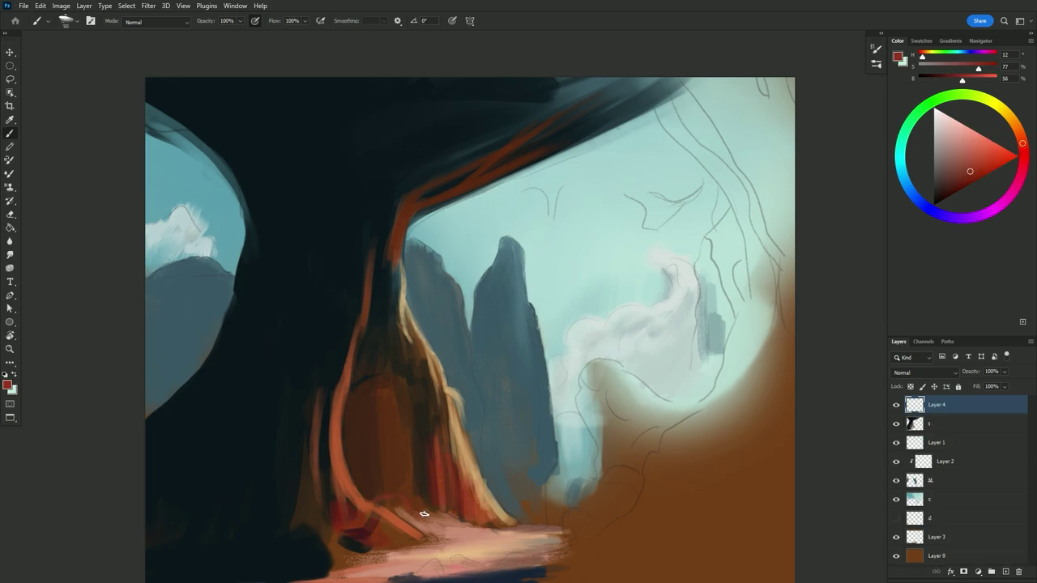
pyautogui.keyDown('alt'); pyautogui.click(421, 502); pyautogui.keyUp('alt')
pyautogui.press('[')
pyautogui.press('[')
pyautogui.hotkey('alt', '[')
pyautogui.keyDown('alt'); pyautogui.click(413, 440); pyautogui.keyUp('alt')
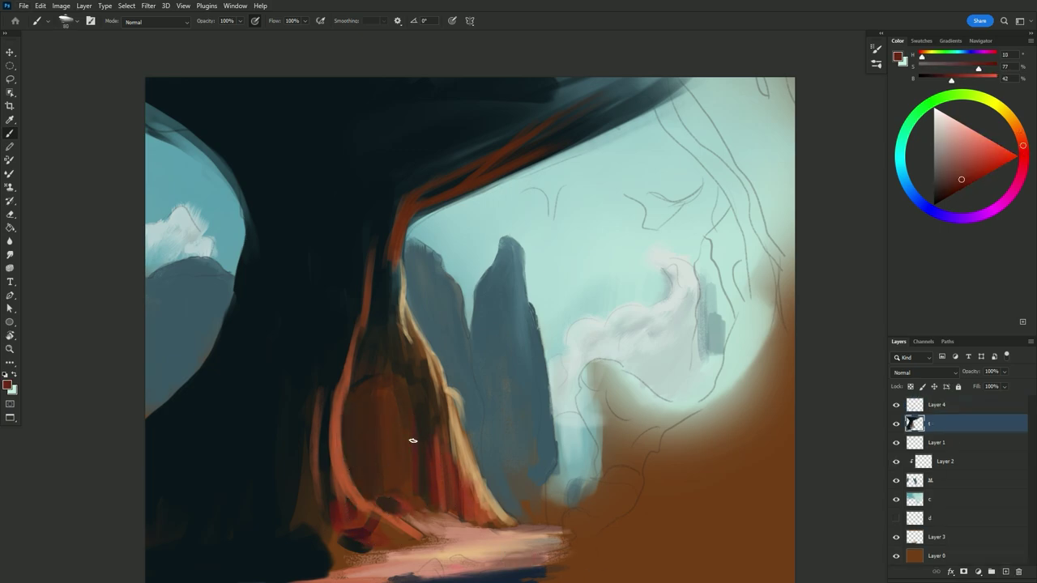
pyautogui.keyDown('alt'); pyautogui.click(414, 370); pyautogui.keyUp('alt')
pyautogui.press('F5')
pyautogui.press('F5')
pyautogui.keyDown('alt'); pyautogui.click(377, 324); pyautogui.keyUp('alt')
pyautogui.keyDown('alt'); pyautogui.click(393, 344); pyautogui.keyUp('alt')
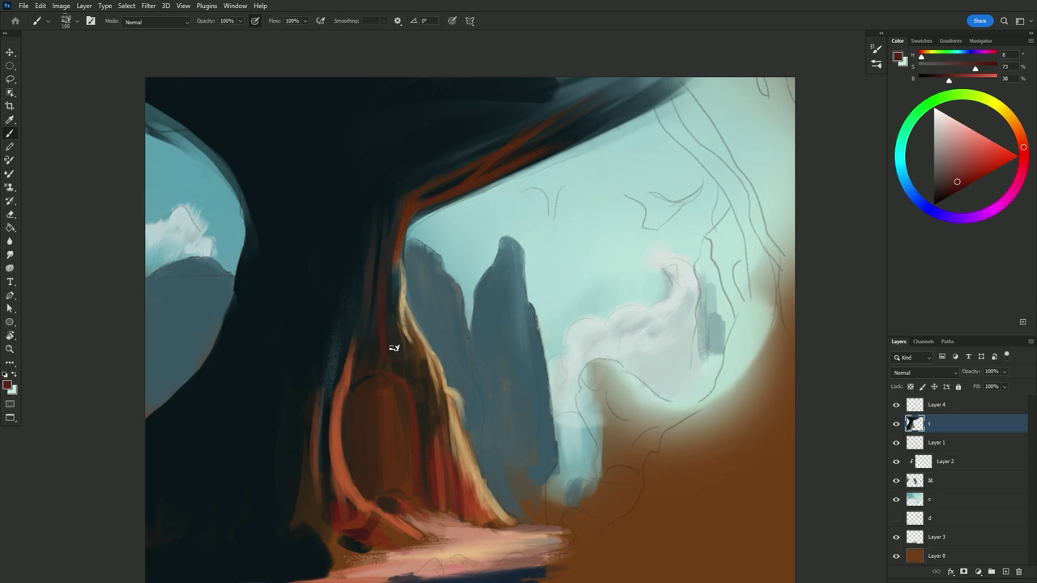
pyautogui.keyDown('alt'); pyautogui.click(464, 497); pyautogui.keyUp('alt')
pyautogui.keyDown('alt'); pyautogui.click(350, 365); pyautogui.keyUp('alt')
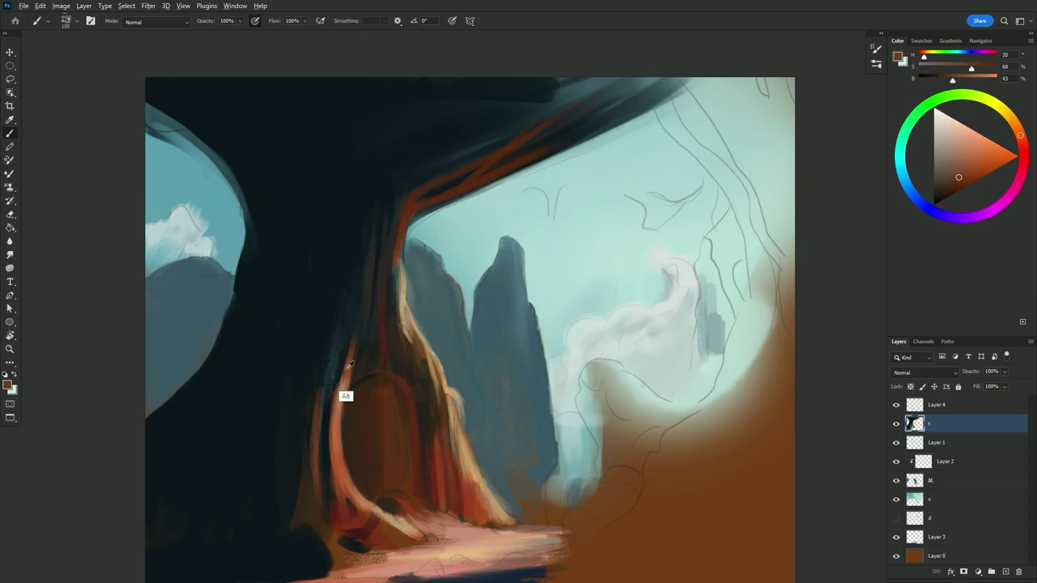
pyautogui.keyDown('alt'); pyautogui.click(354, 324); pyautogui.keyUp('alt')
# Move the sketch layer to the top and lower its opacity
pyautogui.click(999, 405)
pyautogui.click(897, 444)
pyautogui.press('[')
pyautogui.press('[')
pyautogui.press('[')
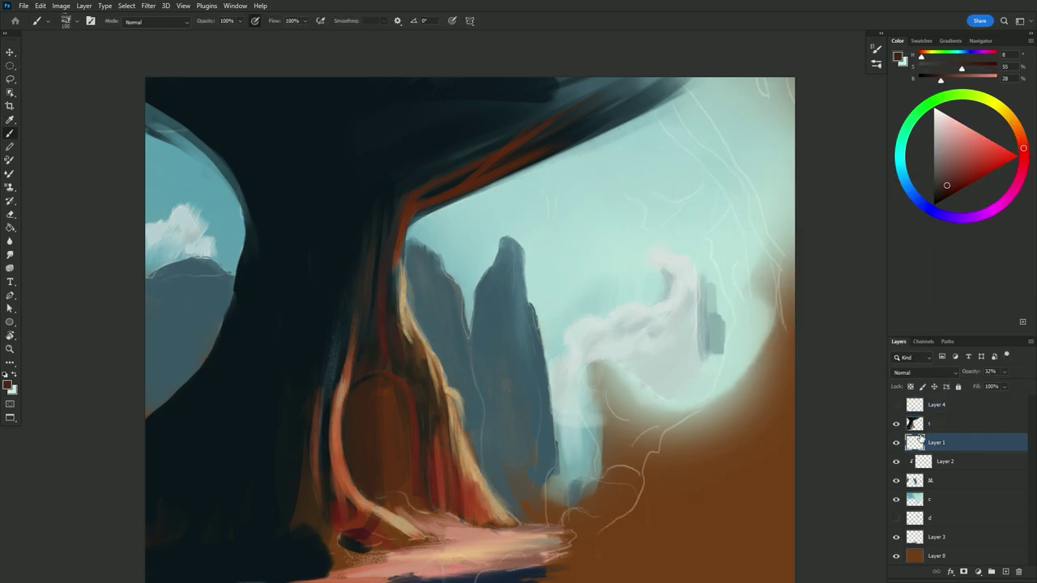
pyautogui.hotkey('ctrl', 'shift', ']')
pyautogui.keyDown('alt'); pyautogui.click(378, 515); pyautogui.keyUp('alt')
pyautogui.keyDown('ctrl'); pyautogui.click(377, 516); pyautogui.keyUp('ctrl')
# Sample orange and red-brown trunk tones and fade the white sketch lines further
pyautogui.keyDown('alt'); pyautogui.click(377, 310); pyautogui.keyUp('alt')
pyautogui.keyDown('alt'); pyautogui.click(384, 233); pyautogui.keyUp('alt')
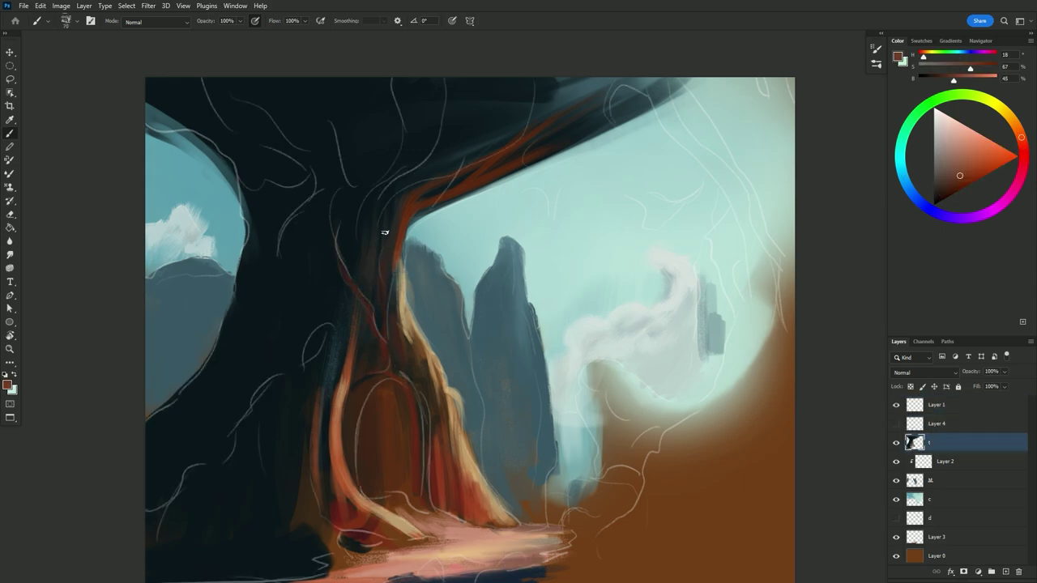
pyautogui.keyDown('alt'); pyautogui.click(367, 330); pyautogui.keyUp('alt')
pyautogui.keyDown('alt'); pyautogui.click(347, 532); pyautogui.keyUp('alt')
pyautogui.press('[')
pyautogui.press('[')
pyautogui.keyDown('alt'); pyautogui.click(278, 435); pyautogui.keyUp('alt')
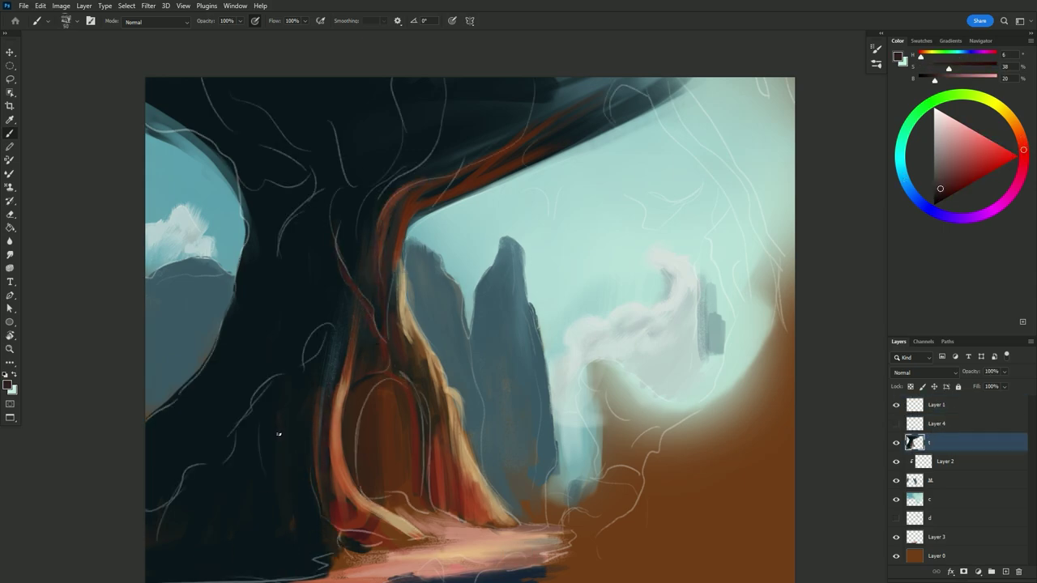
pyautogui.keyDown('ctrl'); pyautogui.click(342, 347); pyautogui.keyUp('ctrl')
pyautogui.press('3')
pyautogui.keyDown('alt'); pyautogui.click(428, 313); pyautogui.keyUp('alt')
pyautogui.keyDown('ctrl'); pyautogui.click(429, 313); pyautogui.keyUp('ctrl')
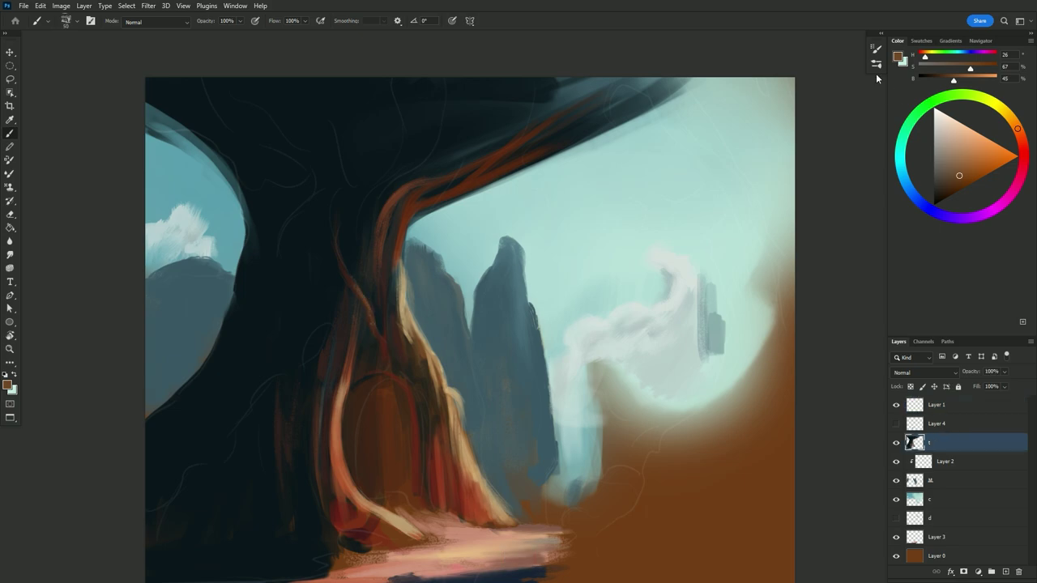
# Paint orange strokes along the trunk edge, the branch and the trunk's left side
pyautogui.keyDown('alt'); pyautogui.click(393, 293); pyautogui.keyUp('alt')
pyautogui.moveTo(397, 290)
pyautogui.mouseDown()
pyautogui.moveTo(406, 232)
pyautogui.moveTo(533, 164)
pyautogui.mouseUp()
pyautogui.keyDown('alt'); pyautogui.click(400, 371); pyautogui.keyUp('alt')
pyautogui.moveTo(451, 392); pyautogui.dragTo(478, 429)
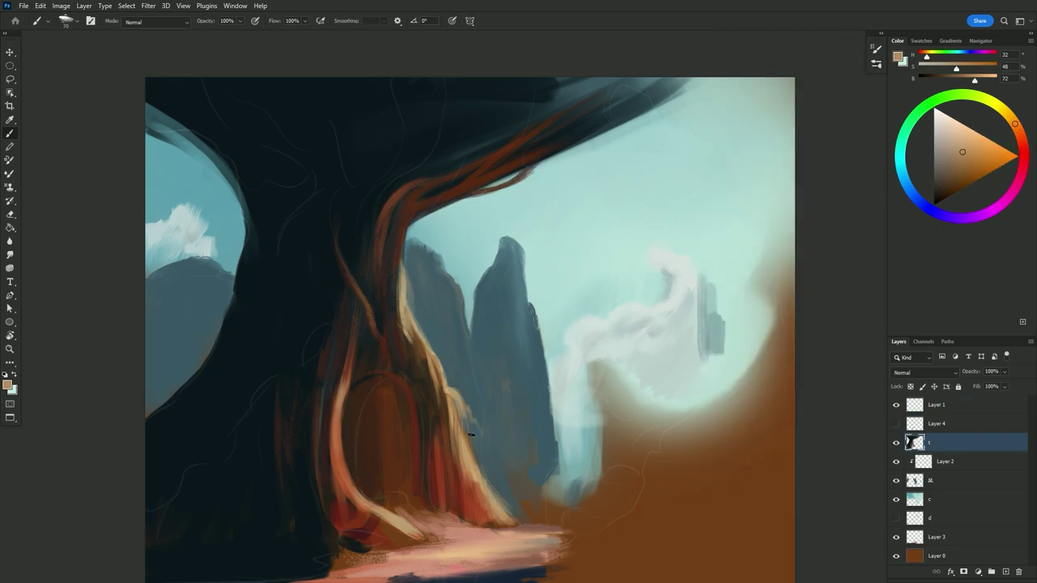
pyautogui.keyDown('alt'); pyautogui.click(430, 356); pyautogui.keyUp('alt')
pyautogui.keyDown('alt'); pyautogui.click(335, 378); pyautogui.keyUp('alt')
pyautogui.press(']')
pyautogui.press(']')
pyautogui.press(']')
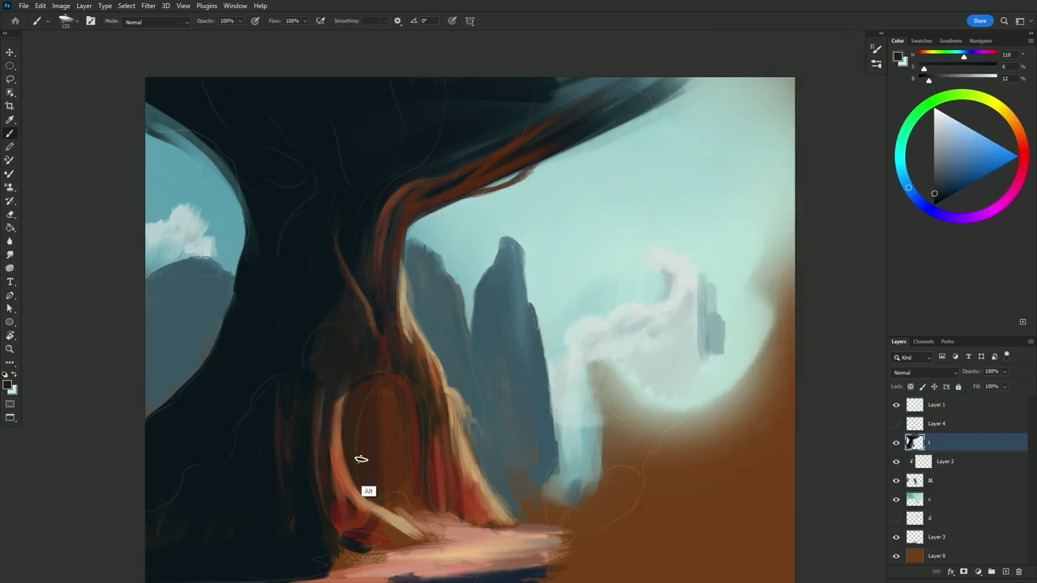
pyautogui.keyDown('alt'); pyautogui.click(361, 460); pyautogui.keyUp('alt')
pyautogui.press('[')
pyautogui.press('[')
pyautogui.press('[')
pyautogui.moveTo(357, 482)
pyautogui.mouseDown()
pyautogui.moveTo(330, 405)
pyautogui.moveTo(344, 399)
pyautogui.mouseUp()
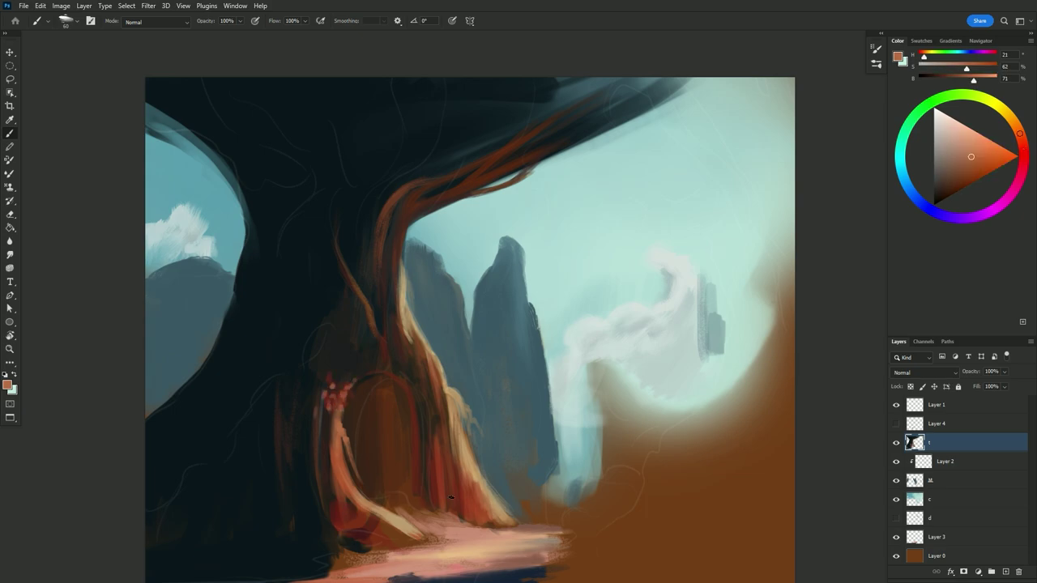
# Sample deep reds and tans, then paint a dark stroke along the top branch edge
pyautogui.keyDown('alt'); pyautogui.click(322, 420); pyautogui.keyUp('alt')
pyautogui.keyDown('alt'); pyautogui.click(334, 406); pyautogui.keyUp('alt')
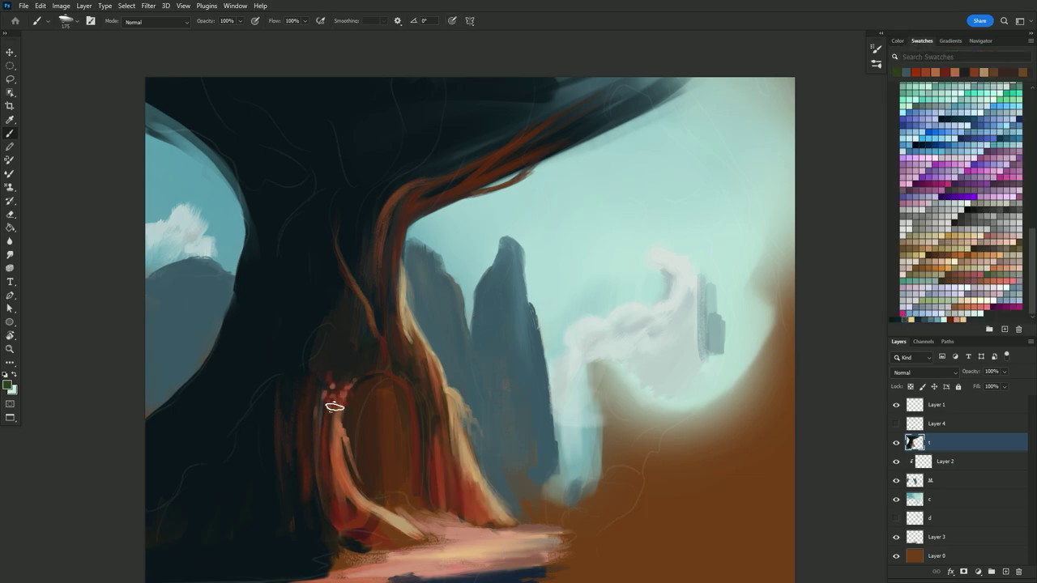
pyautogui.keyDown('alt'); pyautogui.click(310, 267); pyautogui.keyUp('alt')
pyautogui.press(']')
pyautogui.press(']')
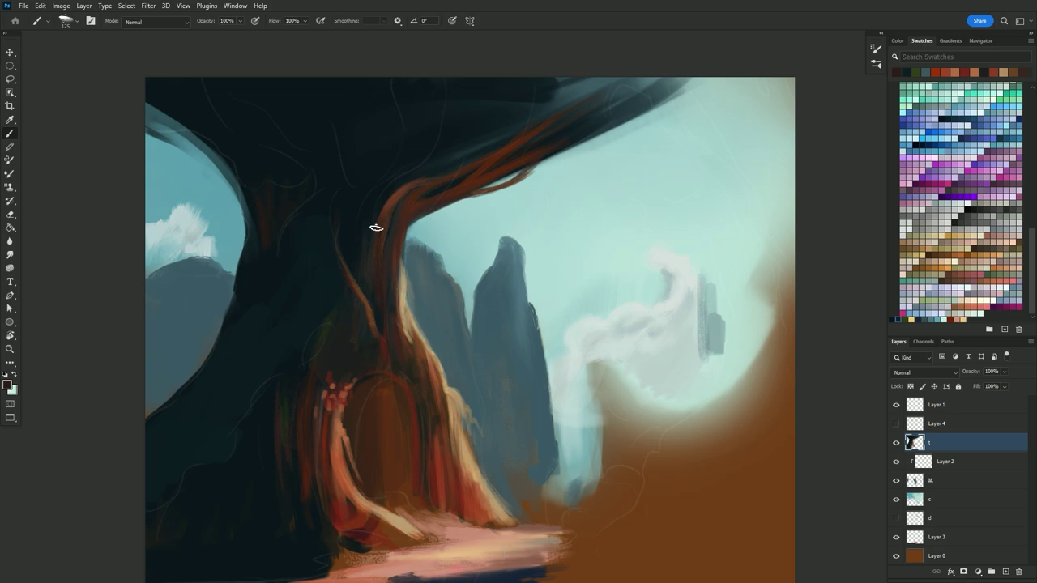
pyautogui.keyDown('alt'); pyautogui.click(400, 333); pyautogui.keyUp('alt')
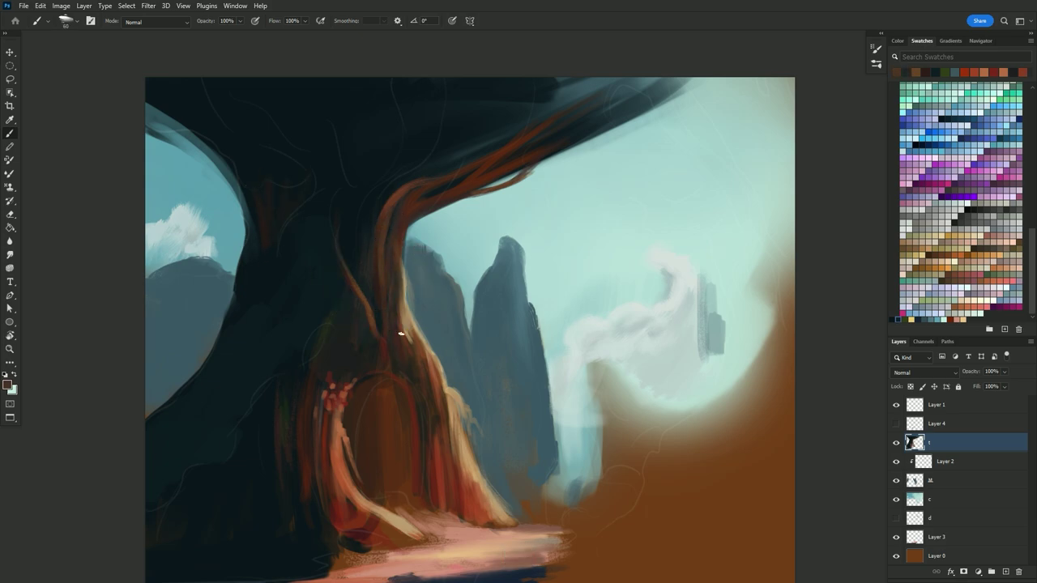
pyautogui.keyDown('alt'); pyautogui.click(449, 423); pyautogui.keyUp('alt')
pyautogui.keyDown('alt'); pyautogui.click(391, 509); pyautogui.keyUp('alt')
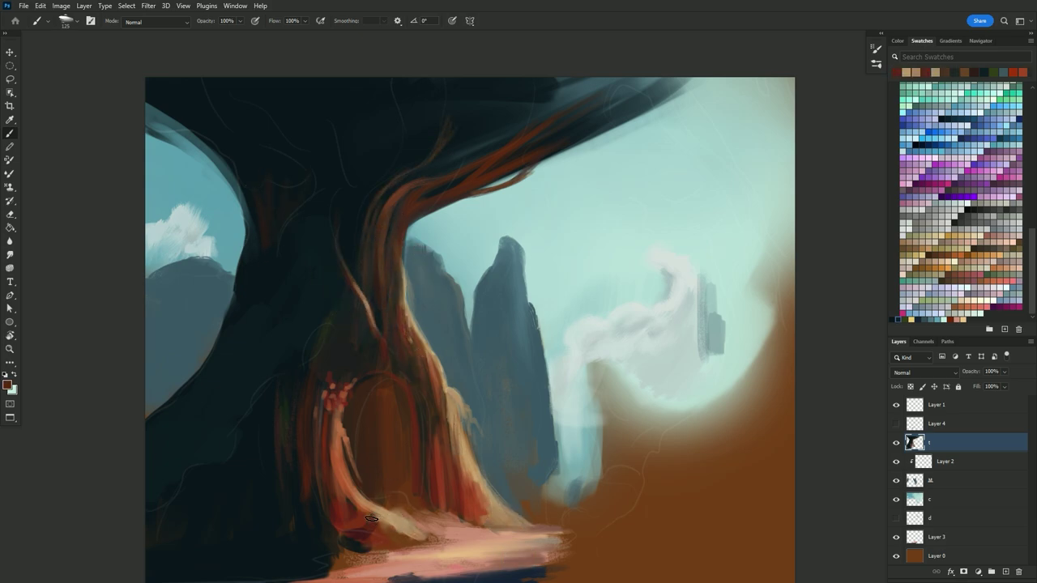
pyautogui.keyDown('alt'); pyautogui.click(486, 162); pyautogui.keyUp('alt')
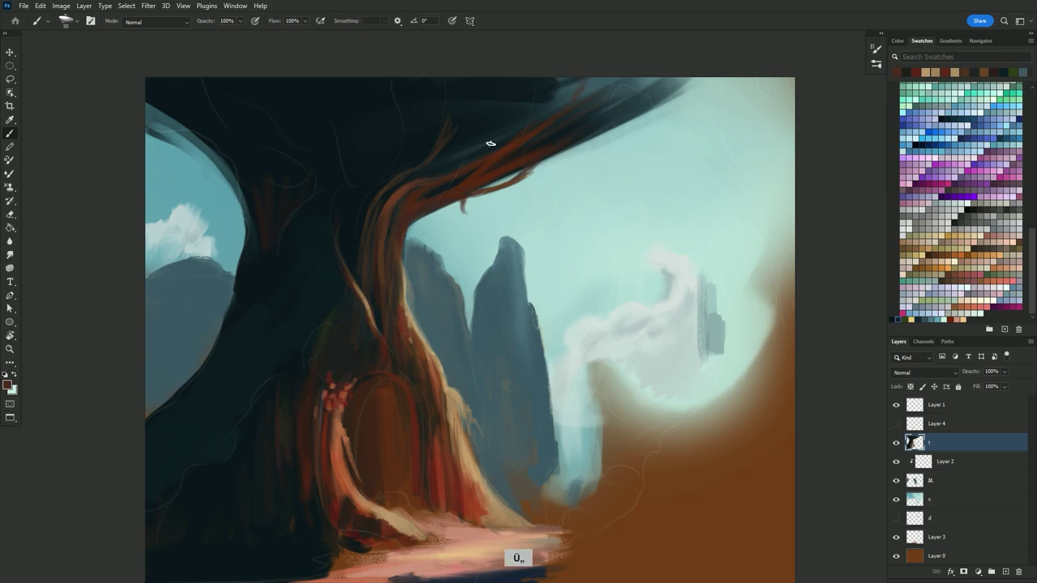
pyautogui.moveTo(656, 85); pyautogui.dragTo(519, 131)
# On a new layer, paint dark twisting branches, a trunk and a black hill on the right
pyautogui.hotkey('ctrl', 'shift', 'n')
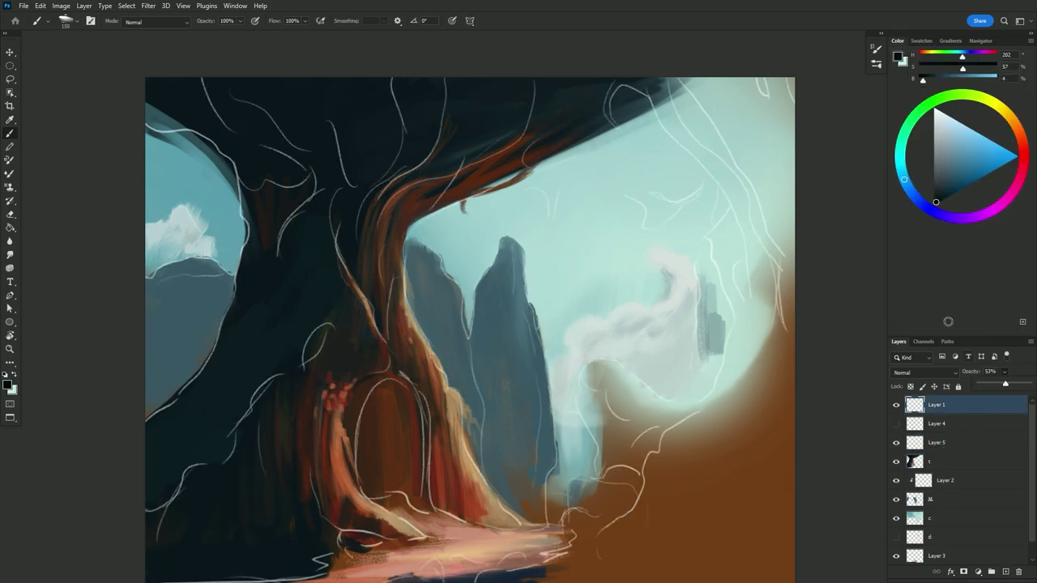
pyautogui.moveTo(648, 89); pyautogui.dragTo(684, 129)
pyautogui.rightClick(685, 128)
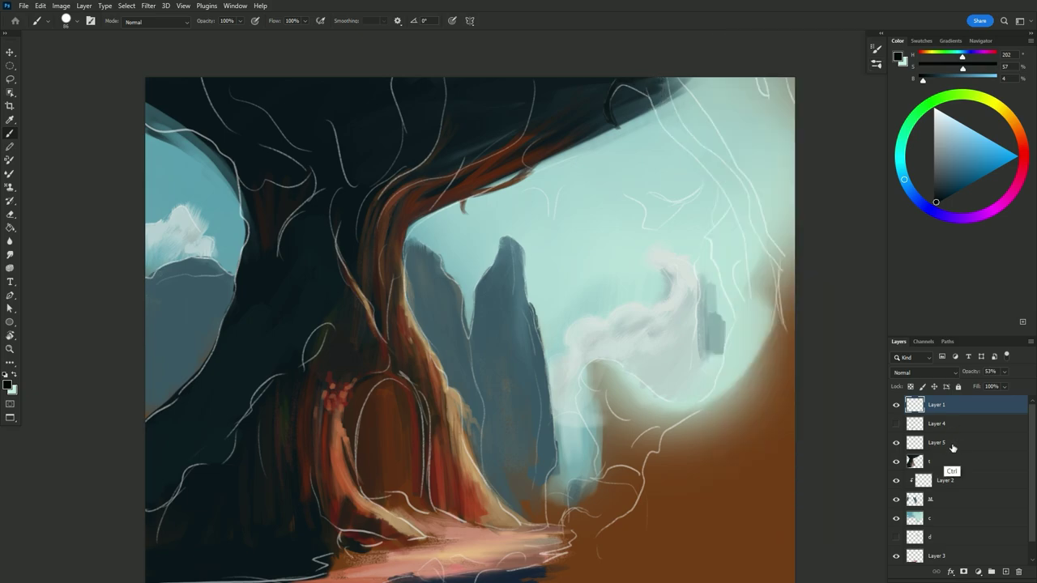
pyautogui.click(937, 443)
pyautogui.moveTo(648, 81); pyautogui.dragTo(741, 231)
pyautogui.moveTo(682, 140); pyautogui.dragTo(757, 337)
pyautogui.press(']')
pyautogui.press(']')
pyautogui.moveTo(777, 349)
pyautogui.mouseDown()
pyautogui.moveTo(621, 562)
pyautogui.moveTo(780, 528)
pyautogui.moveTo(770, 243)
pyautogui.mouseUp()
pyautogui.moveTo(713, 81)
pyautogui.mouseDown()
pyautogui.moveTo(776, 90)
pyautogui.moveTo(725, 120)
pyautogui.moveTo(757, 308)
pyautogui.moveTo(748, 300)
pyautogui.mouseUp()
pyautogui.press('[')
pyautogui.press('[')
pyautogui.press('[')
pyautogui.moveTo(770, 203); pyautogui.dragTo(752, 259)
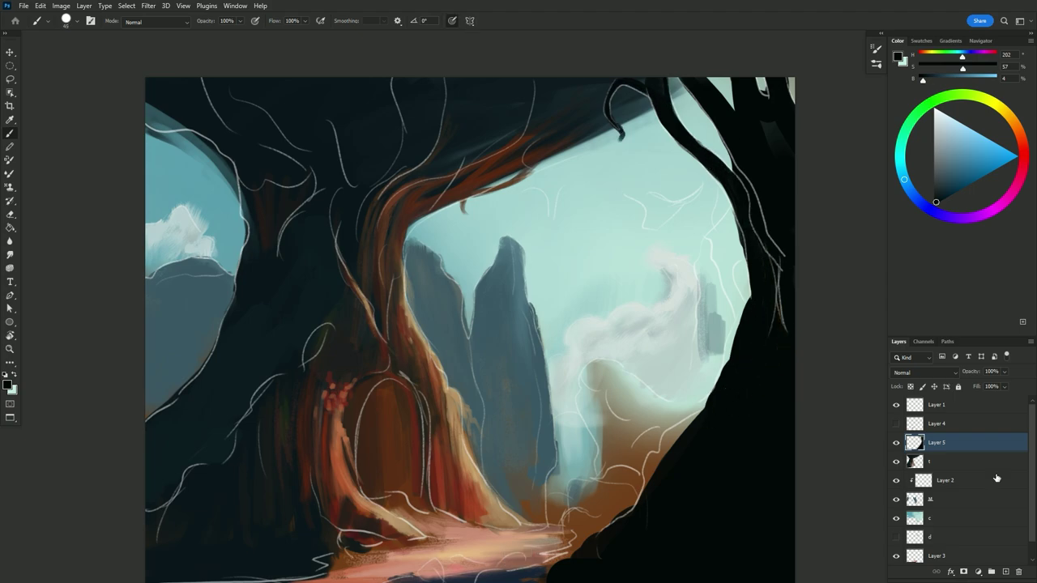
# On layer M, repaint the right cliffs and lower brown hill with sampled blue-grey
pyautogui.click(896, 404)
pyautogui.click(940, 461)
pyautogui.keyDown('alt'); pyautogui.click(448, 404); pyautogui.keyUp('alt')
pyautogui.click(896, 404)
pyautogui.click(940, 499)
pyautogui.keyDown('alt'); pyautogui.click(519, 324); pyautogui.keyUp('alt')
pyautogui.press(']')
pyautogui.press(']')
pyautogui.press(']')
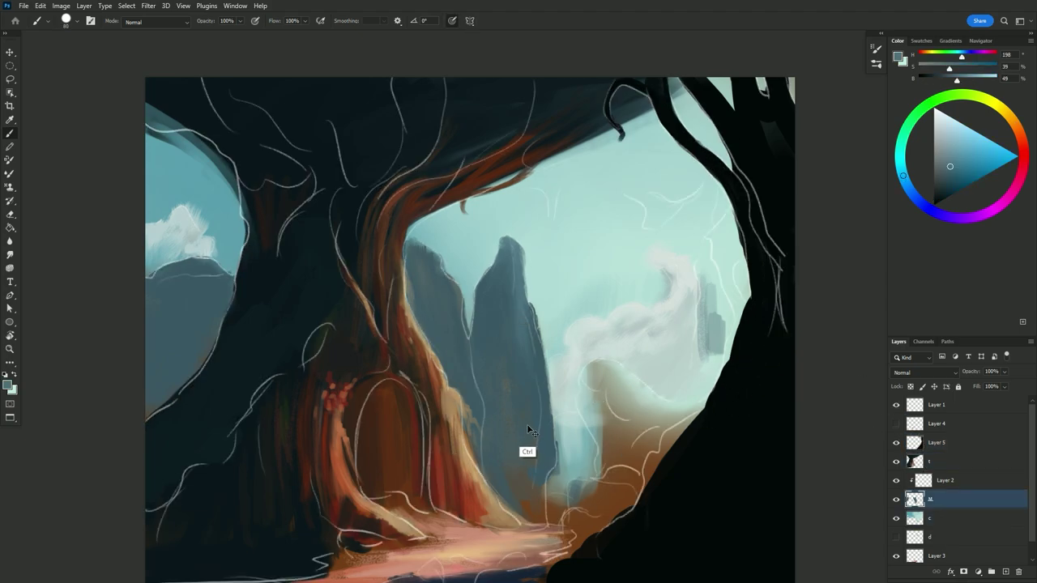
pyautogui.moveTo(580, 425)
pyautogui.mouseDown()
pyautogui.moveTo(595, 373)
pyautogui.moveTo(717, 383)
pyautogui.moveTo(729, 219)
pyautogui.mouseUp()
pyautogui.moveTo(665, 453); pyautogui.dragTo(583, 535)
pyautogui.moveTo(600, 454); pyautogui.dragTo(519, 556)
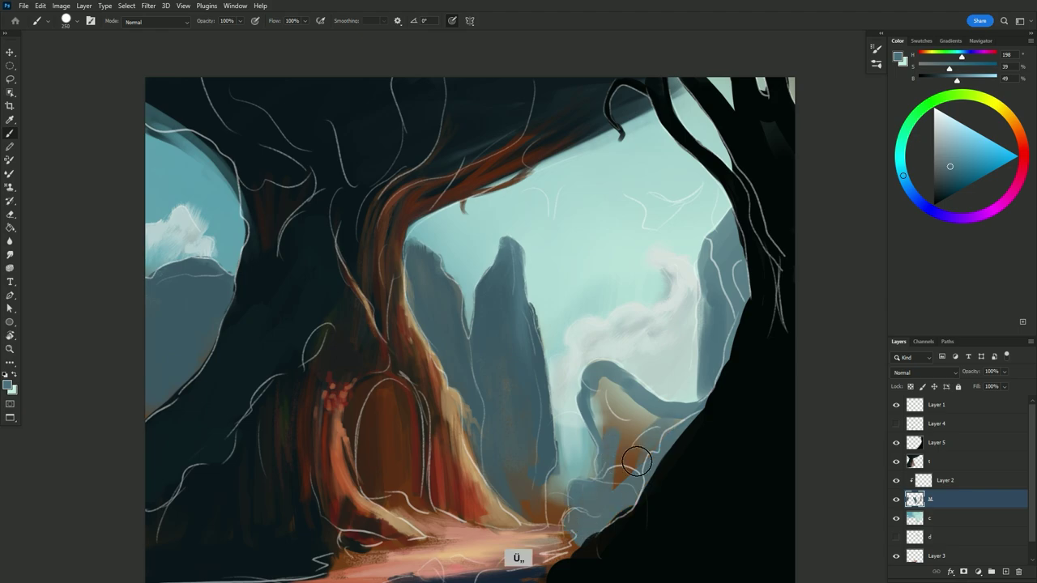
pyautogui.moveTo(672, 381)
pyautogui.mouseDown()
pyautogui.moveTo(527, 486)
pyautogui.moveTo(590, 446)
pyautogui.moveTo(559, 502)
pyautogui.mouseUp()
# Sample a mist colour, select Layer 2 and switch to a smaller textured brush
pyautogui.keyDown('alt'); pyautogui.click(568, 437); pyautogui.keyUp('alt')
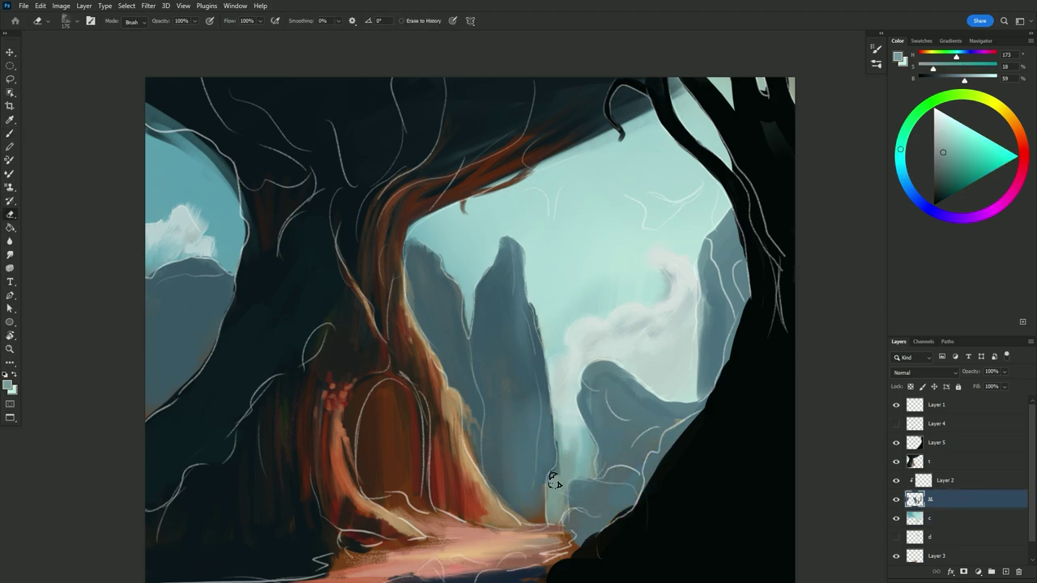
pyautogui.click(896, 404)
pyautogui.click(922, 40)
pyautogui.click(945, 481)
pyautogui.click(896, 404)
pyautogui.press('[')
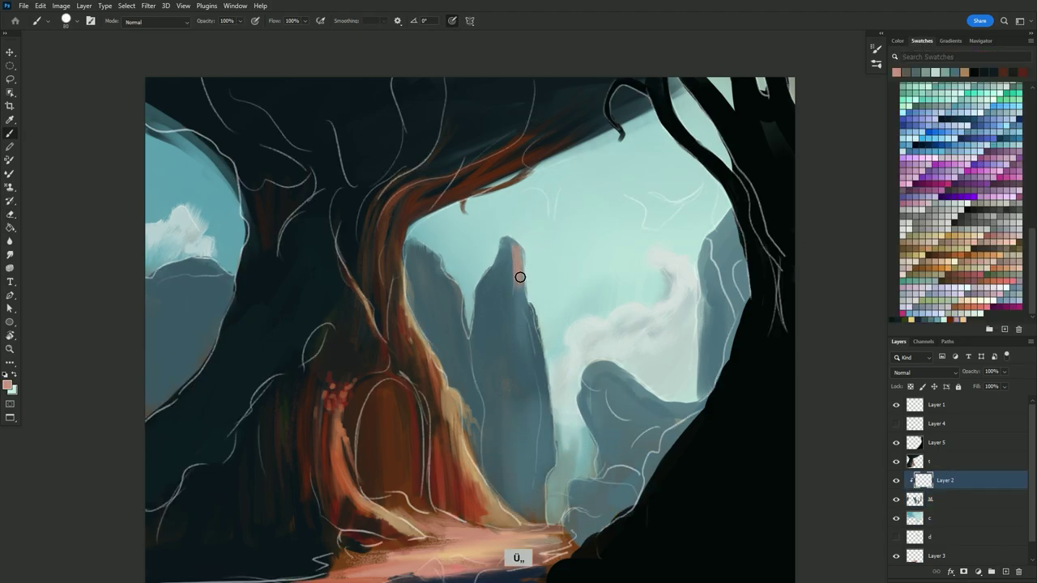
pyautogui.press('F5')
pyautogui.press(',')
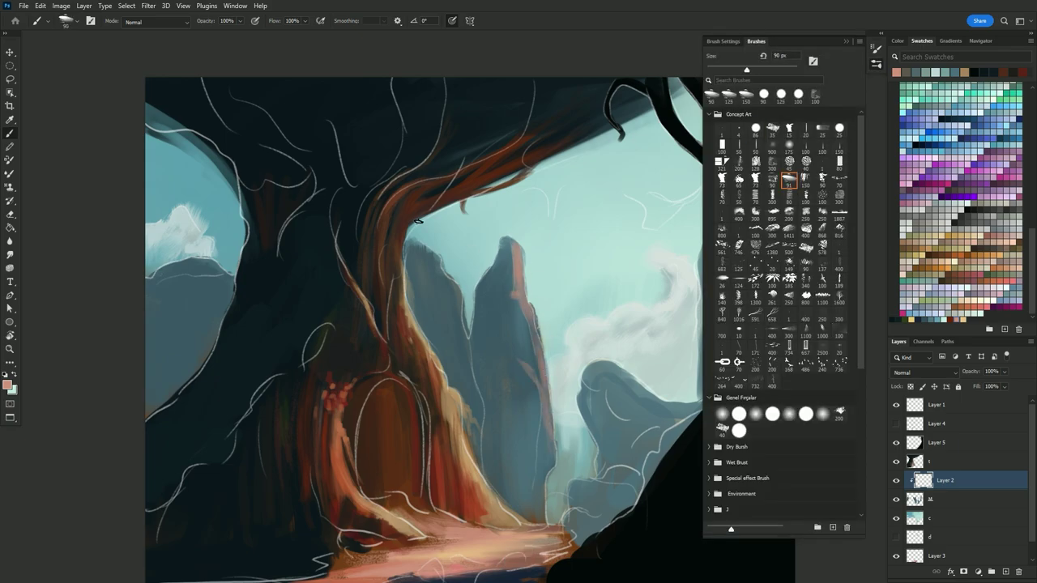
# With a very small brush, paint warm peach highlights down the central rock spire
pyautogui.press('F5')
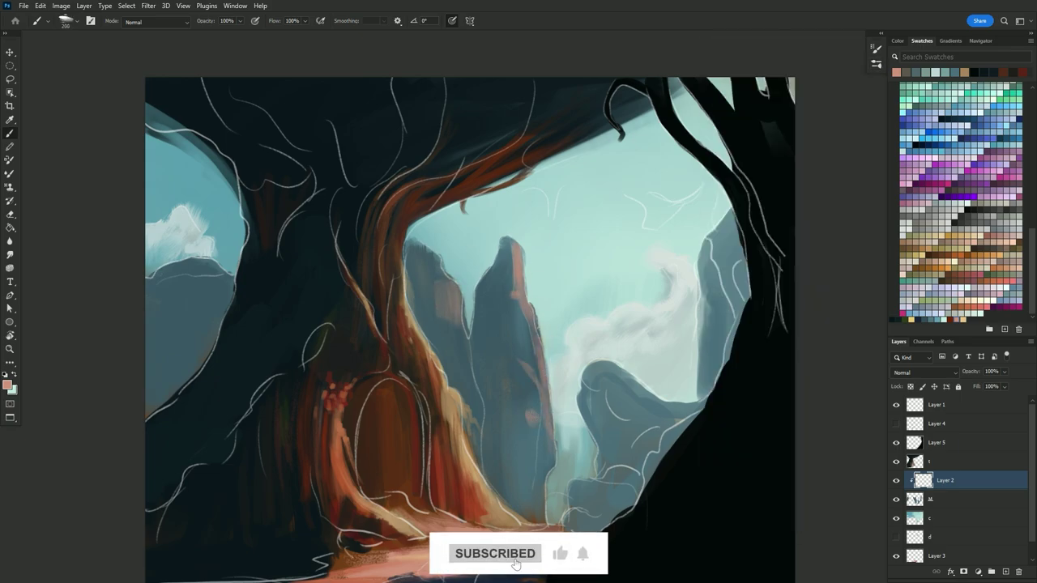
pyautogui.press('[')
pyautogui.press('[')
pyautogui.press('[')
pyautogui.keyDown('alt'); pyautogui.click(533, 327); pyautogui.keyUp('alt')
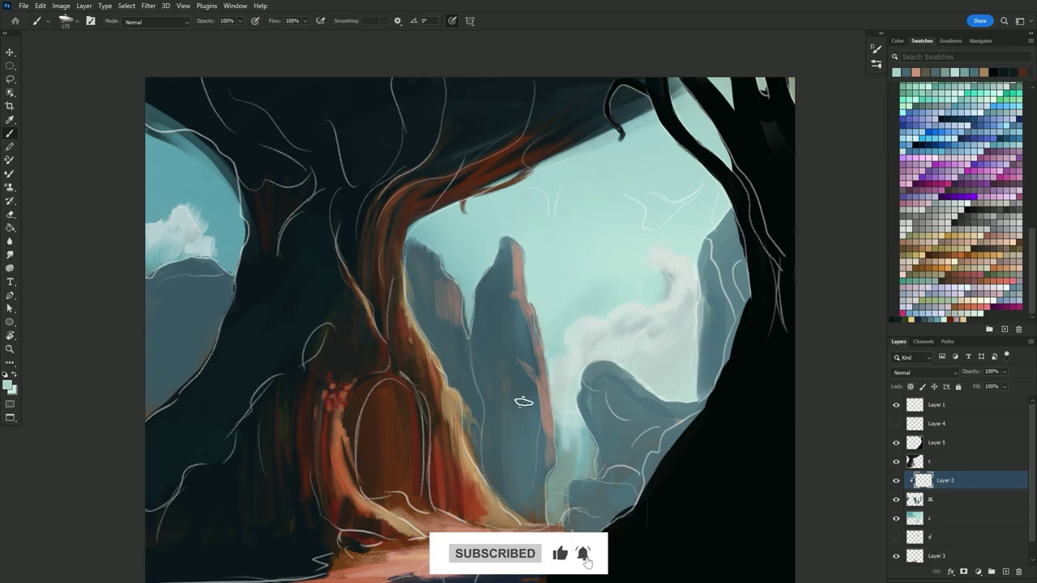
pyautogui.press('[')
pyautogui.press('[')
pyautogui.press('[')
pyautogui.keyDown('alt'); pyautogui.click(519, 274); pyautogui.keyUp('alt')
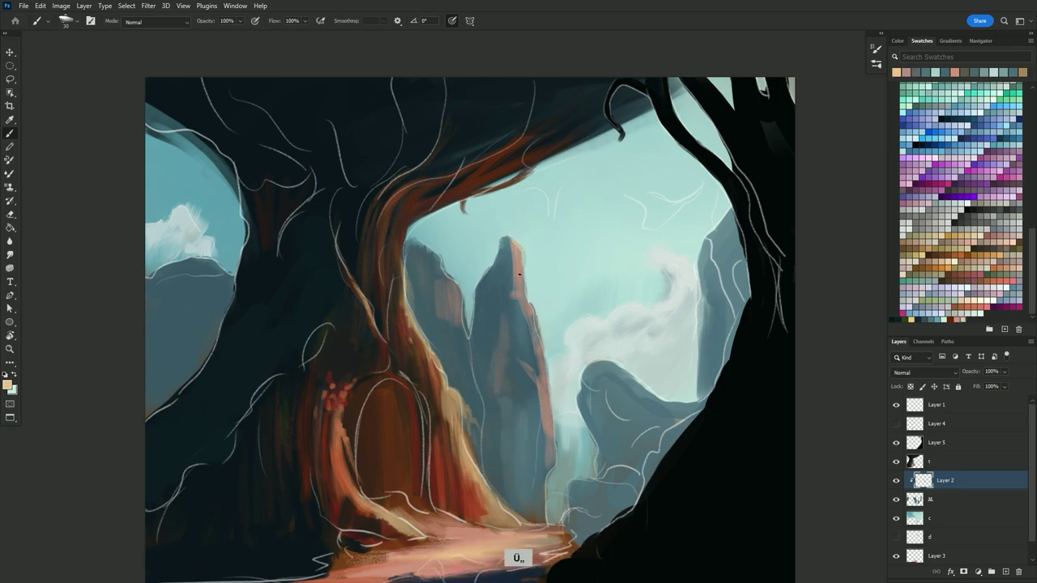
pyautogui.moveTo(518, 238)
pyautogui.mouseDown()
pyautogui.moveTo(495, 251)
pyautogui.moveTo(525, 298)
pyautogui.mouseUp()
pyautogui.moveTo(508, 264); pyautogui.dragTo(541, 367)
# Merge the spire highlights down, blend them with the Mixer Brush, and add a layer clipped to Layer 2
pyautogui.press(']')
pyautogui.press(']')
pyautogui.press(']')
pyautogui.keyDown('alt'); pyautogui.click(535, 324); pyautogui.keyUp('alt')
pyautogui.hotkey('shift', 'b')
pyautogui.hotkey('ctrl', 'e')
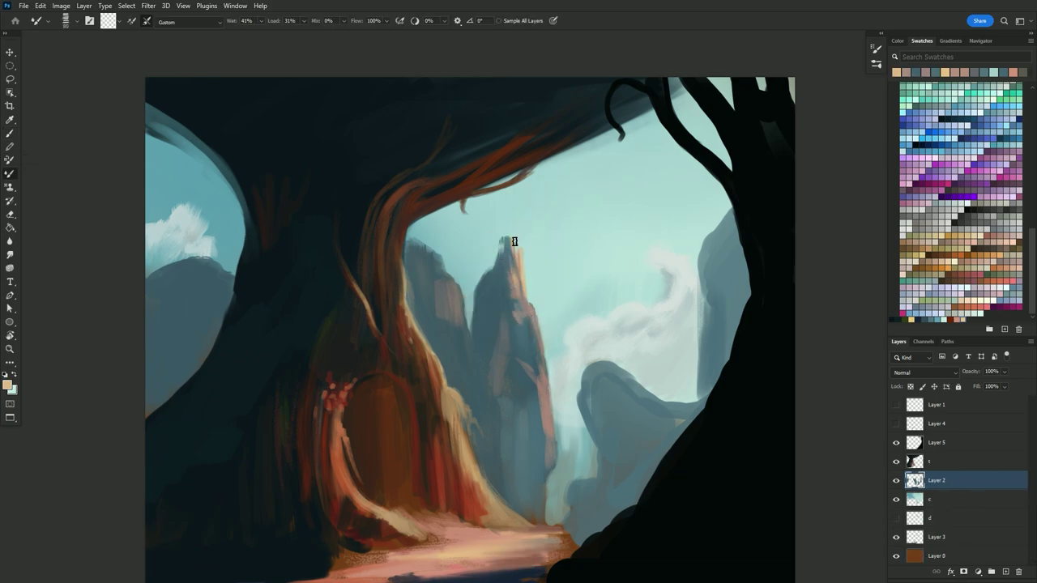
pyautogui.hotkey('shift', 'b')
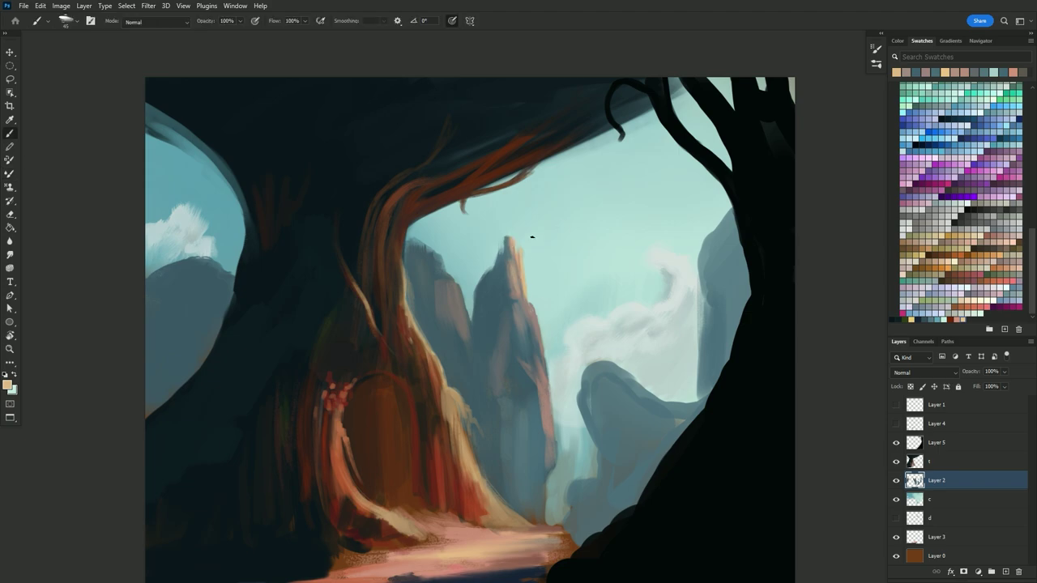
pyautogui.keyDown('alt'); pyautogui.click(535, 324); pyautogui.keyUp('alt')
pyautogui.keyDown('alt'); pyautogui.click(531, 315); pyautogui.keyUp('alt')
pyautogui.keyDown('alt'); pyautogui.click(533, 340); pyautogui.keyUp('alt')
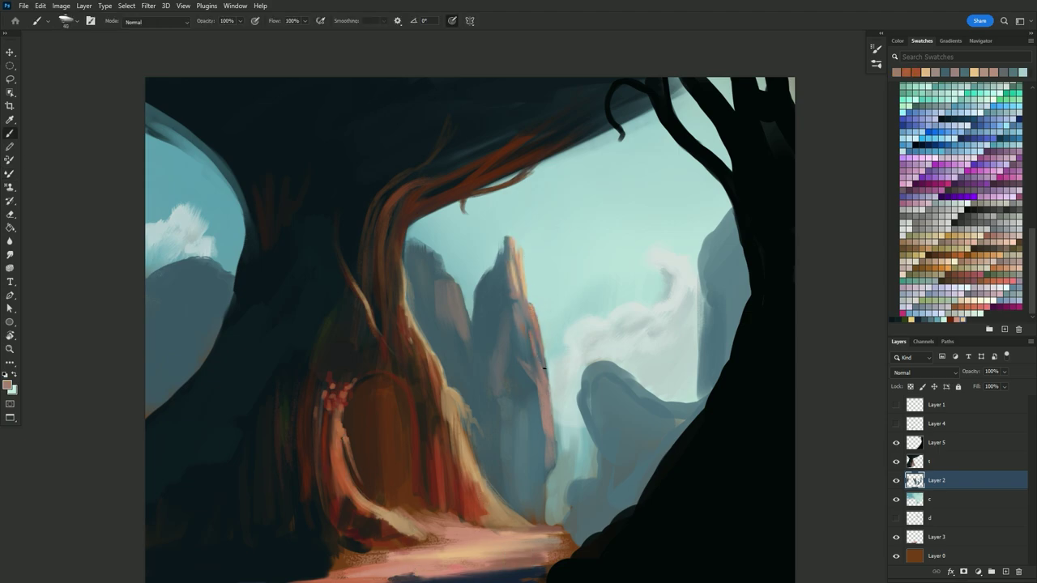
pyautogui.hotkey('ctrl', 'alt', 'shift', 'n')
pyautogui.hotkey('ctrl', 'alt', 'g')
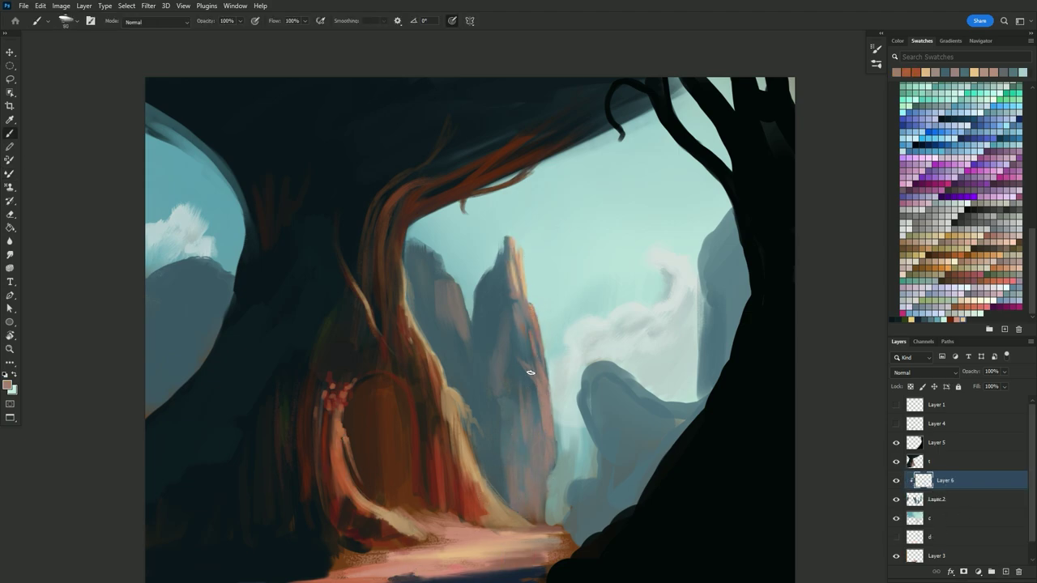
# Sample several bluish rock tones from the spire and show the colour wheel
pyautogui.keyDown('alt'); pyautogui.click(533, 377); pyautogui.keyUp('alt')
pyautogui.keyDown('alt'); pyautogui.click(532, 340); pyautogui.keyUp('alt')
pyautogui.keyDown('alt'); pyautogui.click(510, 355); pyautogui.keyUp('alt')
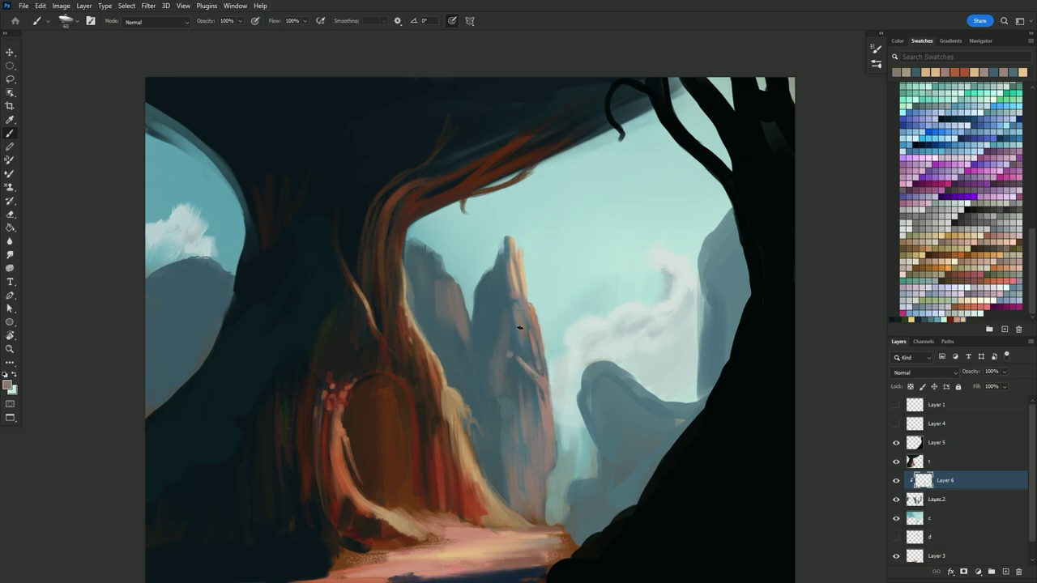
pyautogui.keyDown('alt'); pyautogui.click(527, 351); pyautogui.keyUp('alt')
pyautogui.keyDown('alt'); pyautogui.click(520, 365); pyautogui.keyUp('alt')
pyautogui.keyDown('alt'); pyautogui.click(487, 385); pyautogui.keyUp('alt')
pyautogui.keyDown('alt'); pyautogui.click(481, 339); pyautogui.keyUp('alt')
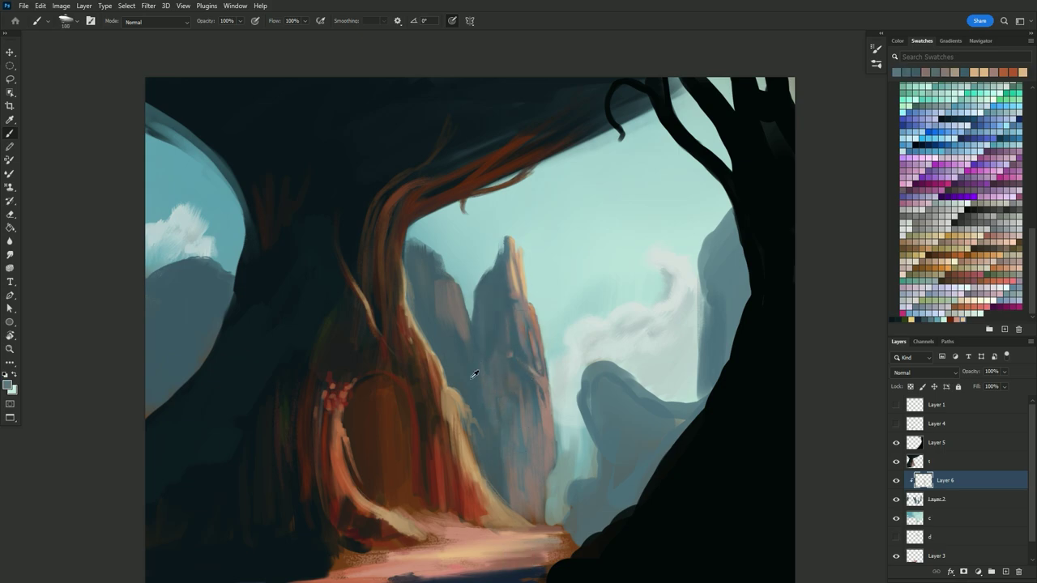
pyautogui.keyDown('alt'); pyautogui.click(474, 354); pyautogui.keyUp('alt')
pyautogui.press('F6')
# With a larger brush, sample blue-grey, orange-grey, reddish-brown and light tan tones from the rocks
pyautogui.keyDown('alt'); pyautogui.click(519, 559); pyautogui.keyUp('alt')
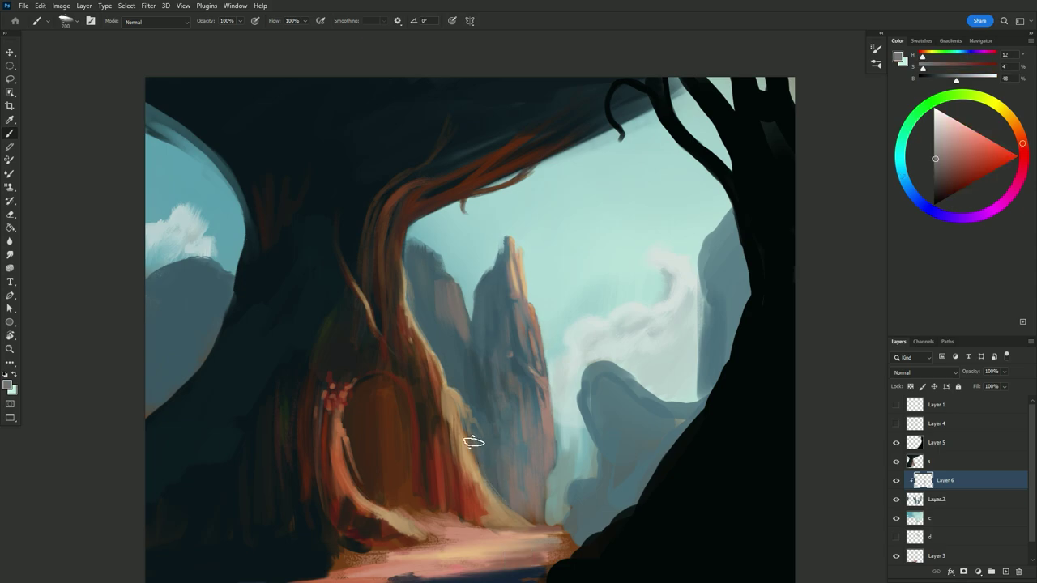
pyautogui.keyDown('alt'); pyautogui.click(446, 340); pyautogui.keyUp('alt')
pyautogui.keyDown('alt'); pyautogui.click(453, 325); pyautogui.keyUp('alt')
pyautogui.keyDown('alt'); pyautogui.click(468, 334); pyautogui.keyUp('alt')
pyautogui.press(']')
pyautogui.keyDown('alt'); pyautogui.click(482, 364); pyautogui.keyUp('alt')
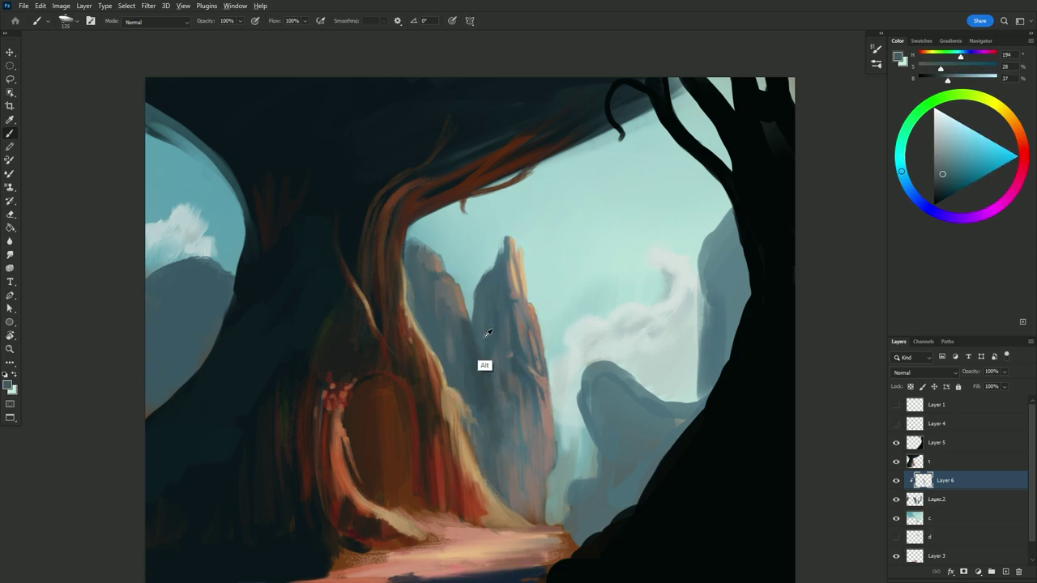
pyautogui.keyDown('alt'); pyautogui.click(453, 345); pyautogui.keyUp('alt')
pyautogui.keyDown('alt'); pyautogui.click(514, 305); pyautogui.keyUp('alt')
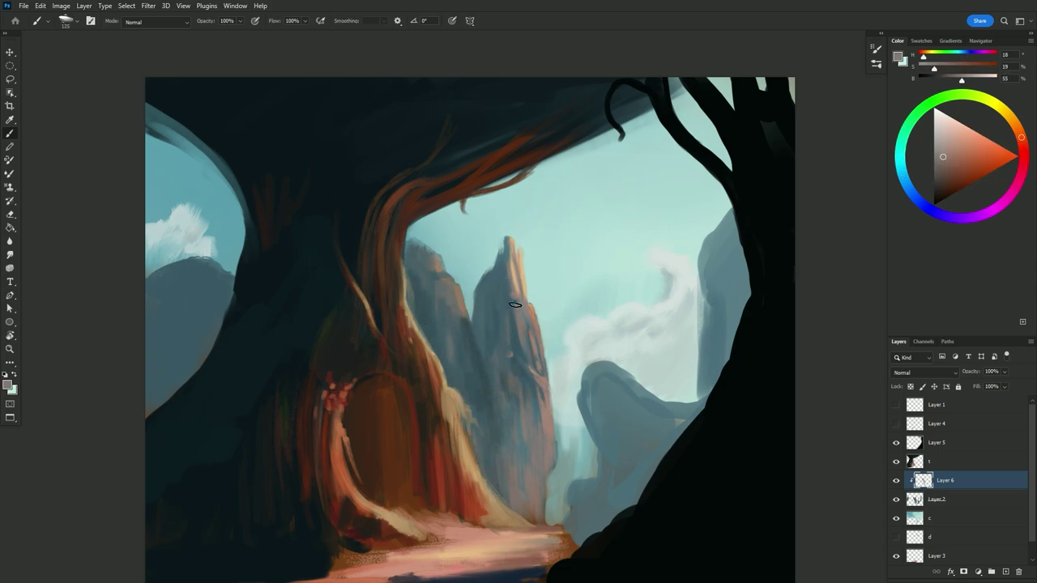
pyautogui.keyDown('alt'); pyautogui.click(520, 325); pyautogui.keyUp('alt')
pyautogui.keyDown('alt'); pyautogui.click(543, 412); pyautogui.keyUp('alt')
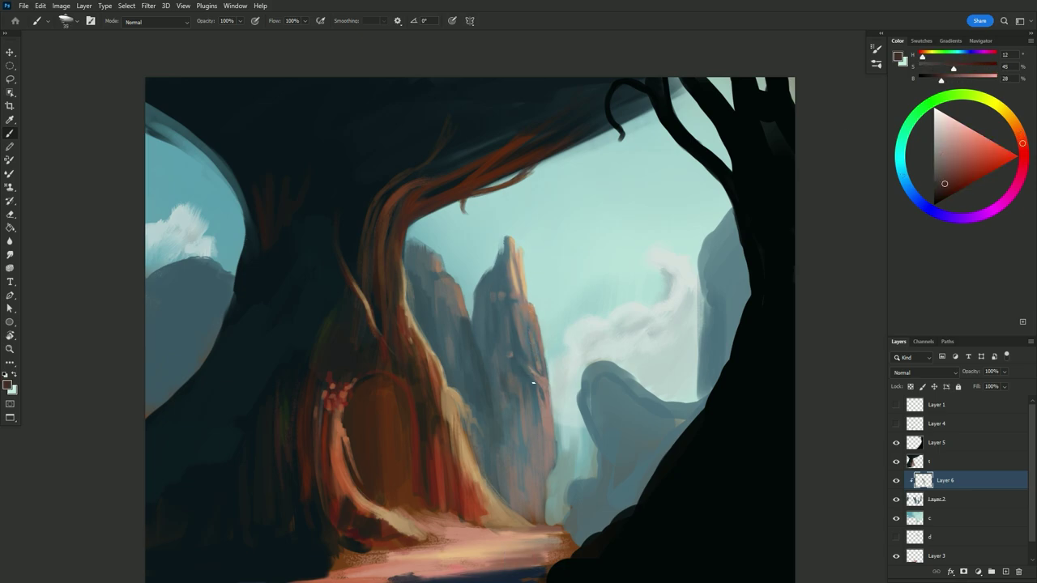
pyautogui.keyDown('alt'); pyautogui.click(537, 487); pyautogui.keyUp('alt')
pyautogui.keyDown('alt'); pyautogui.click(535, 482); pyautogui.keyUp('alt')
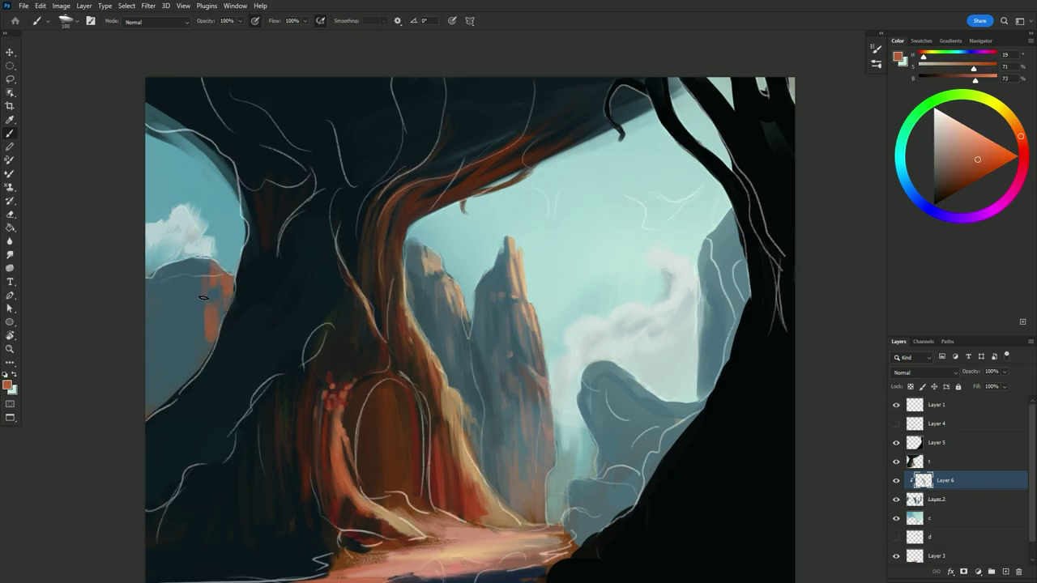
# On Layer 2, add small light peach highlights near the central peak, then switch to the Eraser
pyautogui.click(951, 506)
pyautogui.press('e')
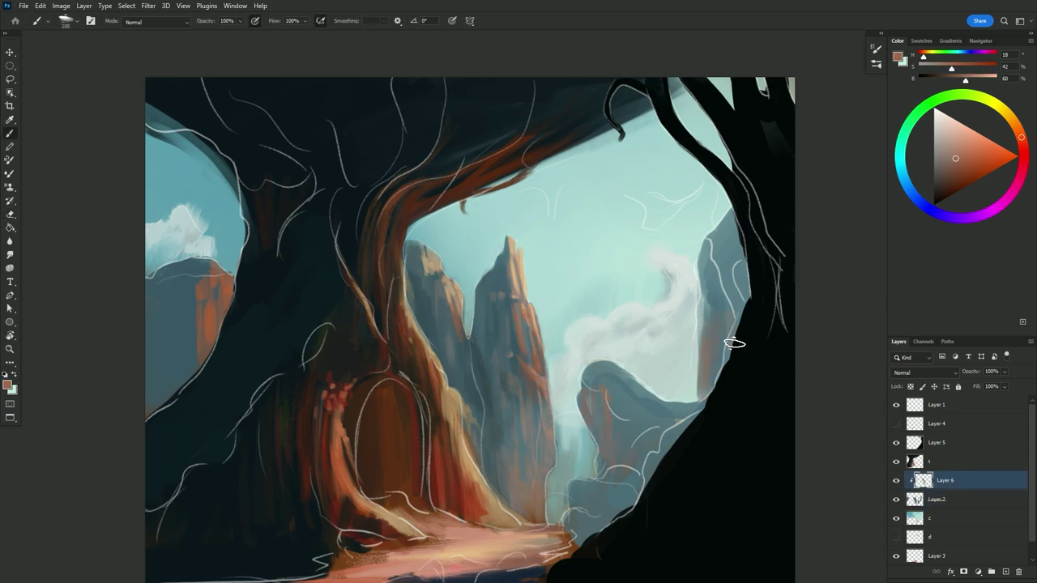
pyautogui.keyDown('alt'); pyautogui.click(505, 295); pyautogui.keyUp('alt')
pyautogui.keyDown('alt'); pyautogui.click(523, 299); pyautogui.keyUp('alt')
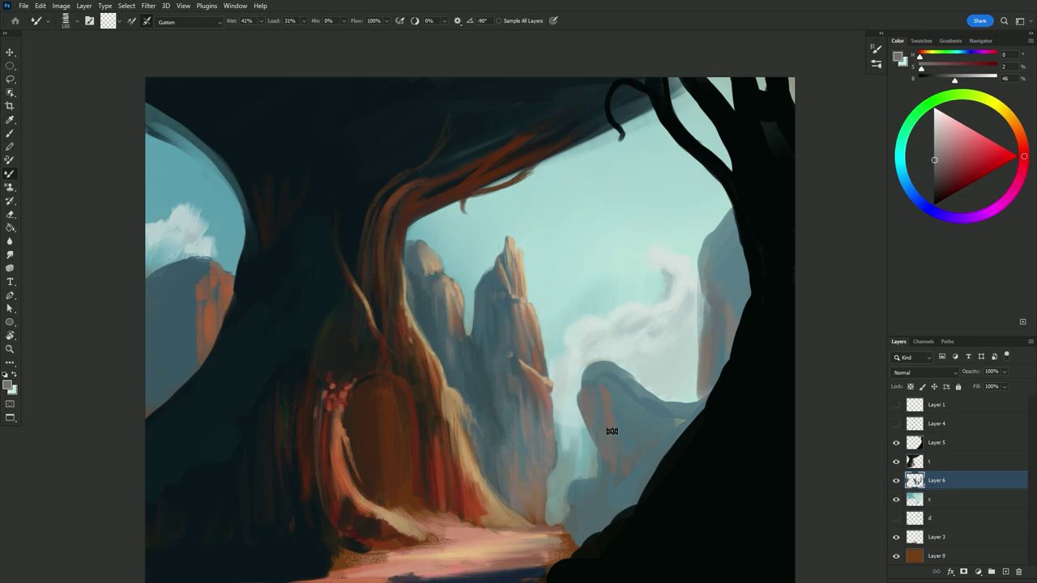
pyautogui.press('e')
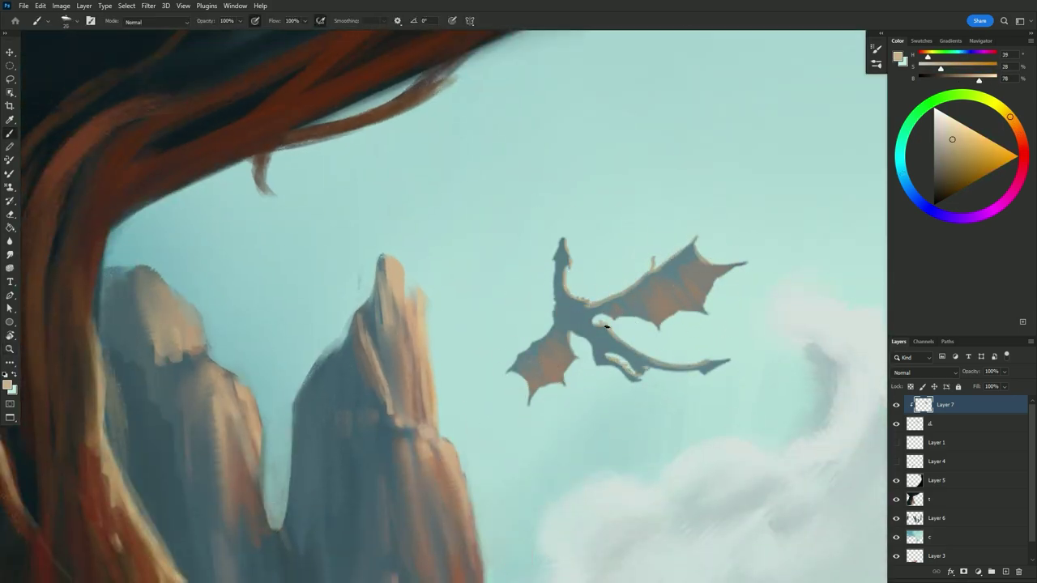
# Sample the dragon's blue-grey body, its tan-brown wing and a light tan from the rock
pyautogui.keyDown('alt'); pyautogui.click(678, 281); pyautogui.keyUp('alt')
pyautogui.keyDown('alt'); pyautogui.click(658, 324); pyautogui.keyUp('alt')
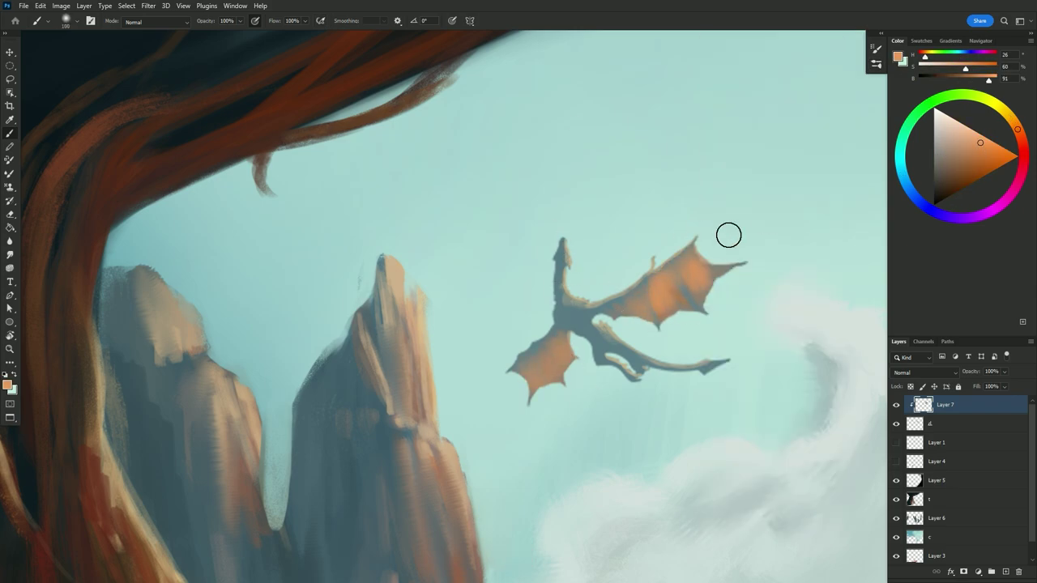
pyautogui.keyDown('alt'); pyautogui.click(410, 262); pyautogui.keyUp('alt')
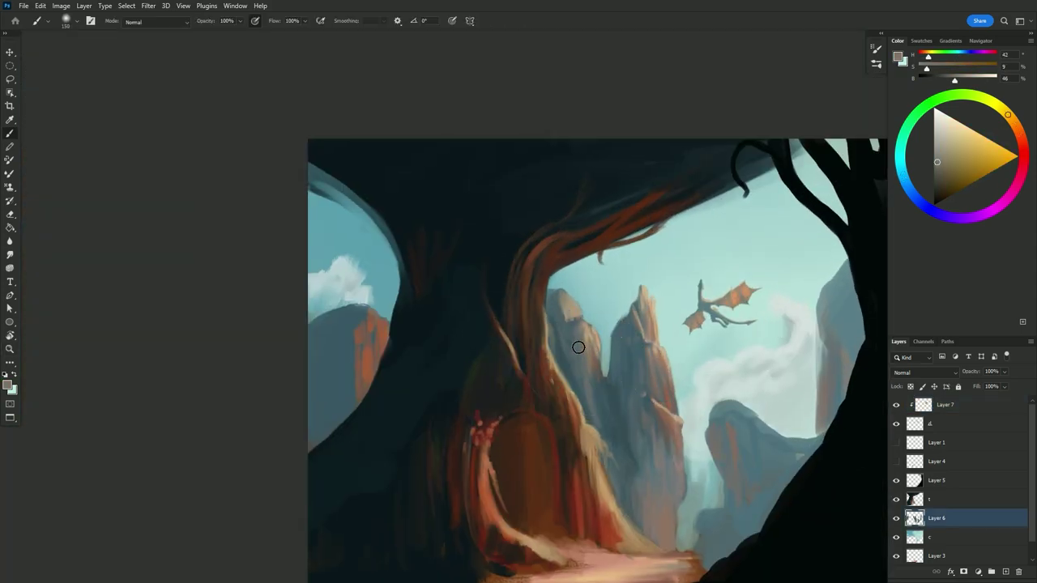
# Create a new layer, pick a larger brush tip and paint a first stroke over the rocks
pyautogui.keyDown('alt'); pyautogui.click(618, 397); pyautogui.keyUp('alt')
pyautogui.keyDown('alt'); pyautogui.click(600, 329); pyautogui.keyUp('alt')
pyautogui.hotkey('ctrl', 'shift', 'alt', 'n')
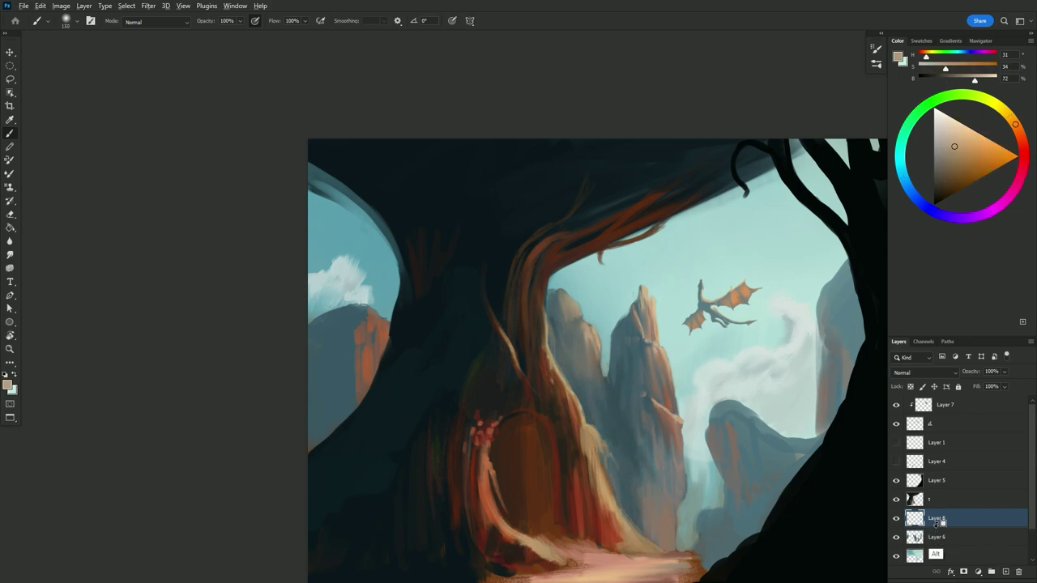
pyautogui.hotkey('alt', 'shift', '[')
pyautogui.keyDown('alt'); pyautogui.click(799, 195); pyautogui.keyUp('alt')
pyautogui.rightClick(778, 312)
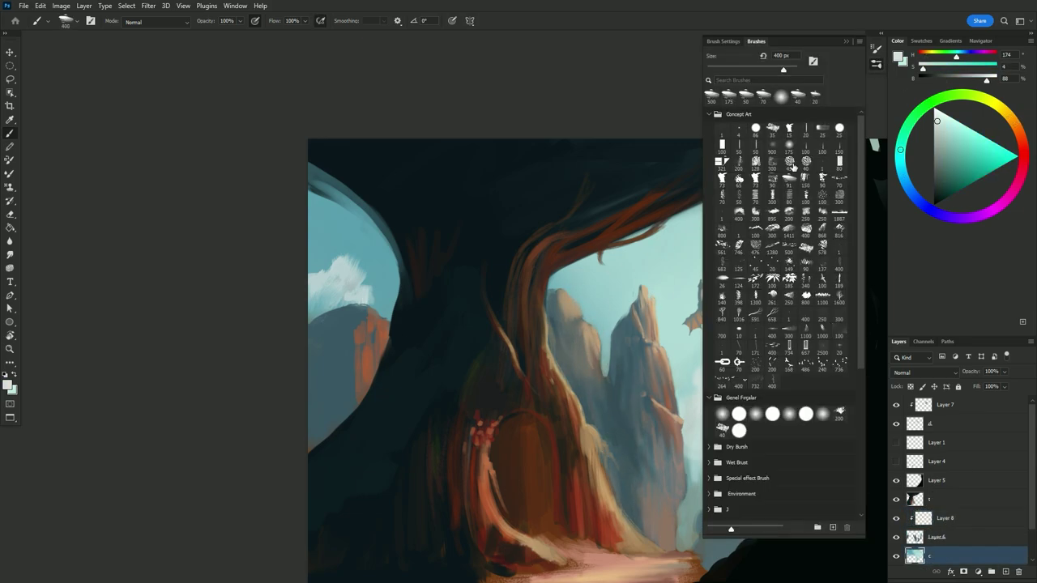
pyautogui.press('Return')
pyautogui.moveTo(717, 478); pyautogui.dragTo(689, 523)
# Paint tan-brown light onto the right-hand rock, tidying it with the Eraser
pyautogui.press('e')
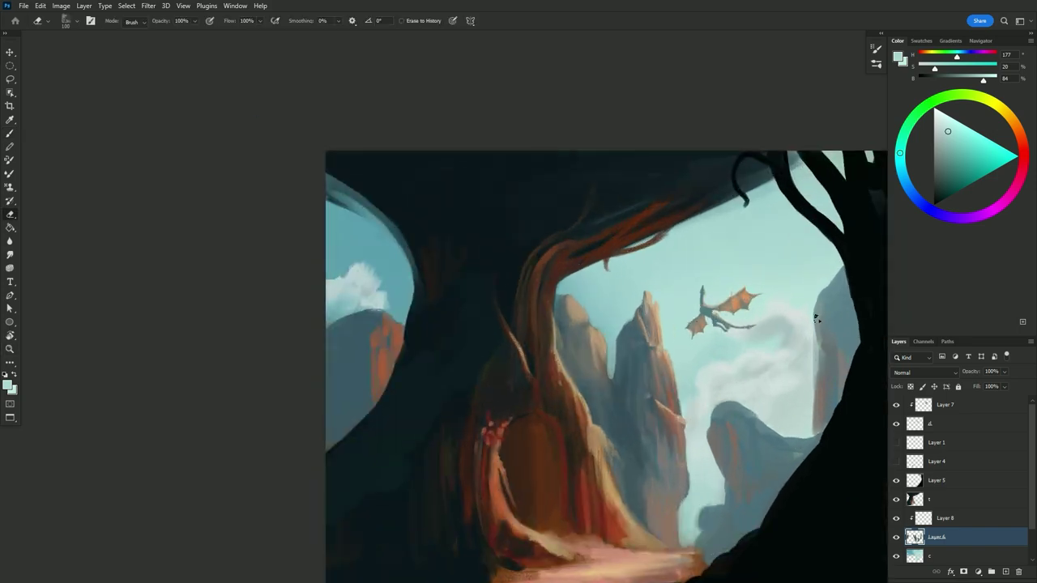
pyautogui.click(940, 518)
pyautogui.press('b')
pyautogui.keyDown('alt'); pyautogui.click(738, 406); pyautogui.keyUp('alt')
pyautogui.moveTo(741, 454); pyautogui.dragTo(763, 391)
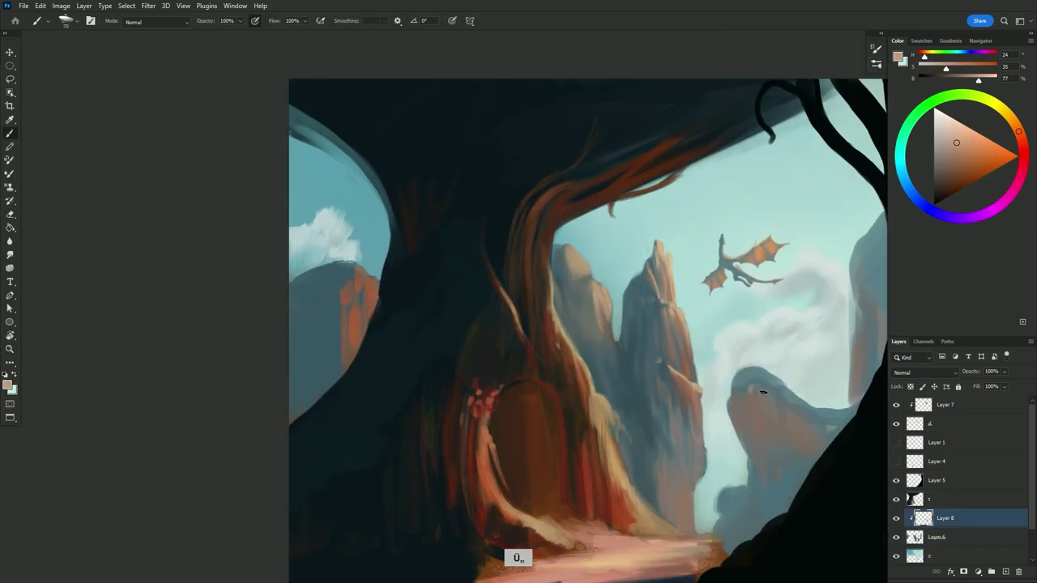
pyautogui.keyDown('alt'); pyautogui.click(753, 440); pyautogui.keyUp('alt')
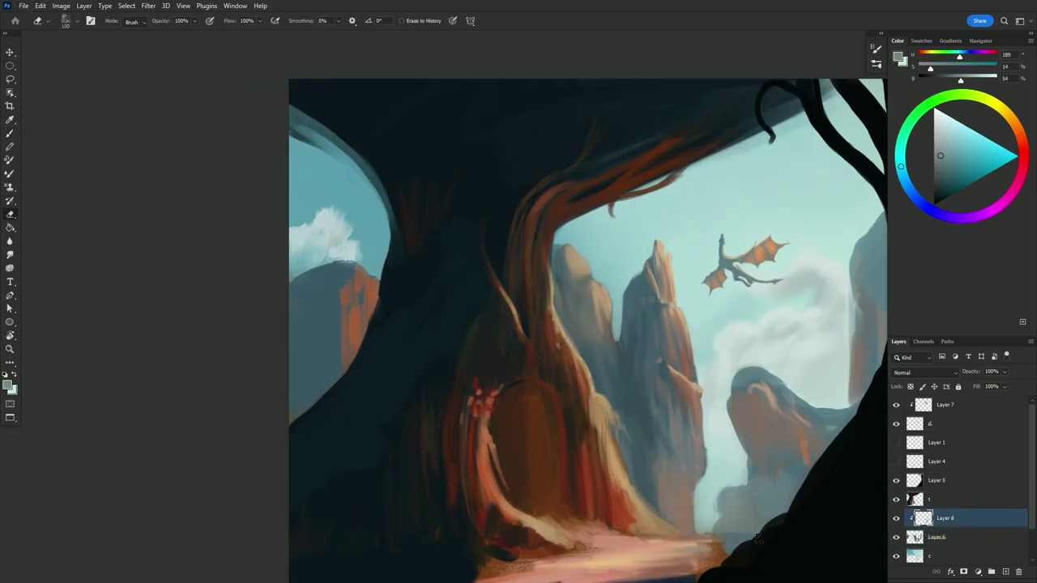
pyautogui.press('e')
pyautogui.hotkey('alt', '[')
# Paint dark green moss along the rock tops using greens from the swatches
pyautogui.hotkey('ctrl', '-')
pyautogui.click(922, 40)
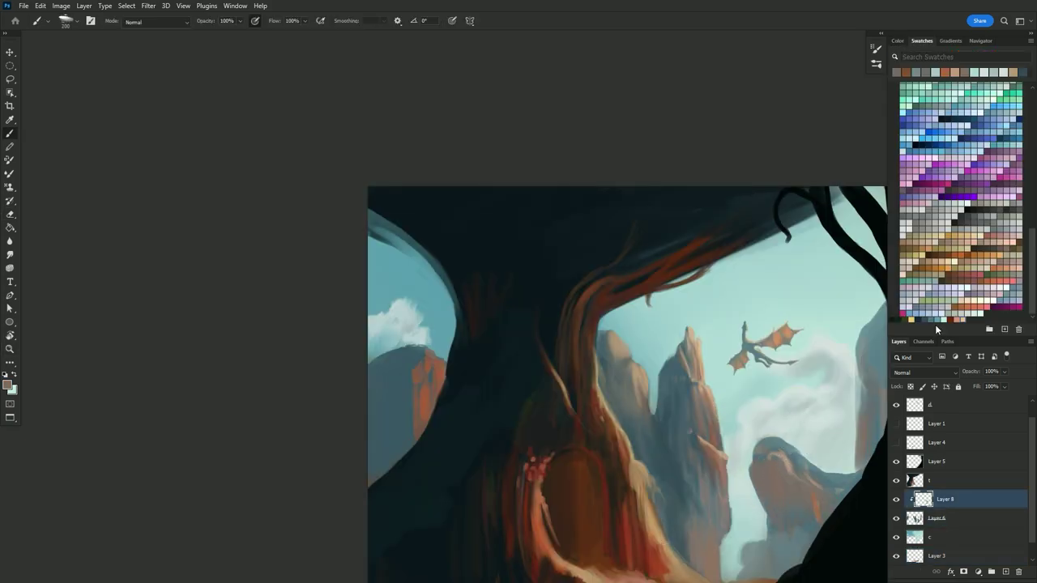
pyautogui.press('b')
pyautogui.hotkey('alt', ']')
pyautogui.moveTo(761, 444); pyautogui.dragTo(834, 484)
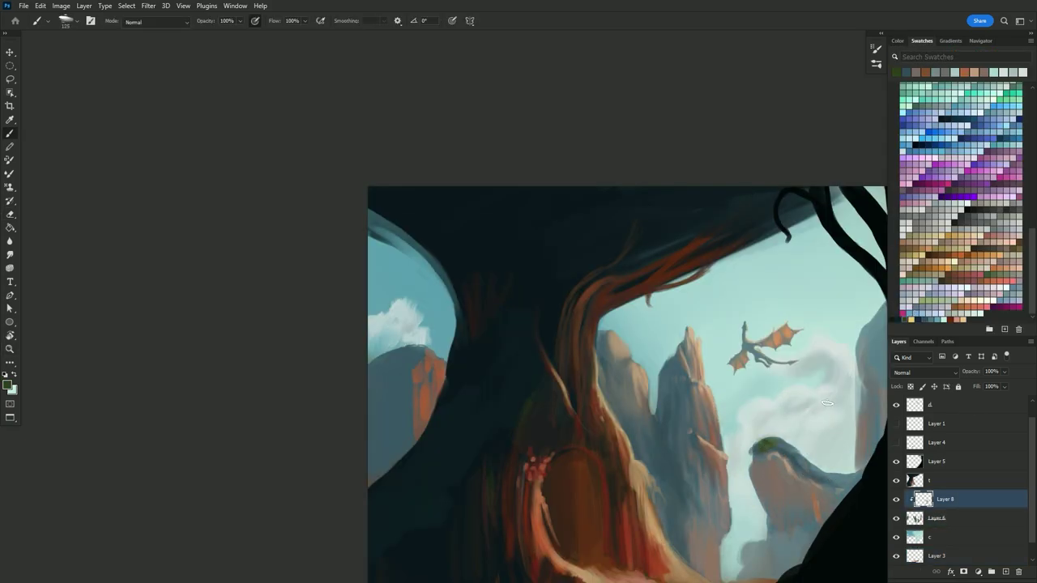
pyautogui.keyDown('alt'); pyautogui.click(774, 441); pyautogui.keyUp('alt')
pyautogui.press(']')
pyautogui.press(']')
pyautogui.press(']')
pyautogui.moveTo(774, 442); pyautogui.dragTo(809, 471)
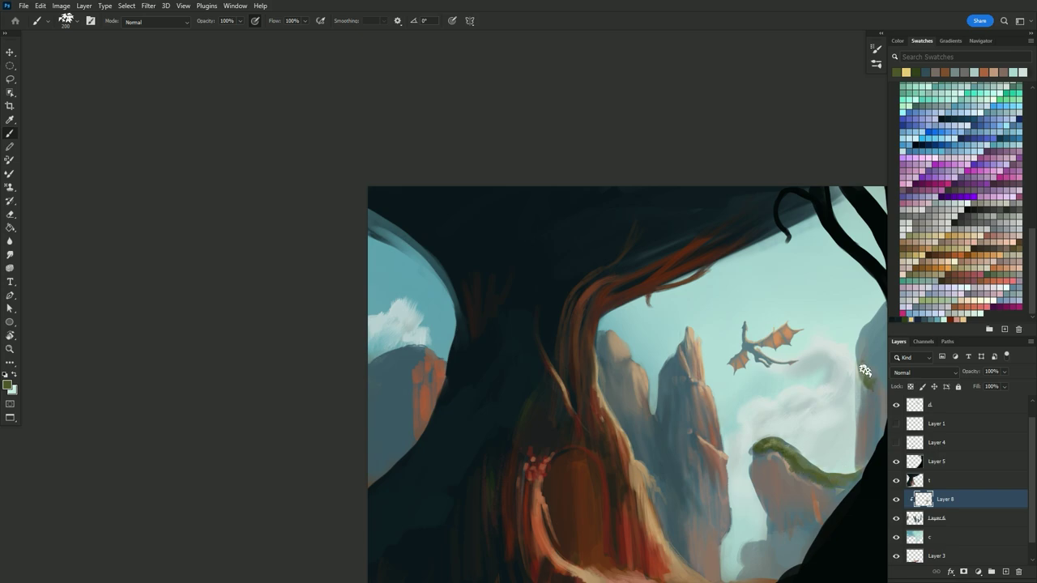
# Paint green foliage on the right cliff and dark foliage where the trunk meets the spires
pyautogui.keyDown('alt'); pyautogui.click(764, 344); pyautogui.keyUp('alt')
pyautogui.moveTo(865, 370)
pyautogui.mouseDown()
pyautogui.moveTo(766, 404)
pyautogui.moveTo(780, 364)
pyautogui.mouseUp()
pyautogui.hotkey('alt', '[')
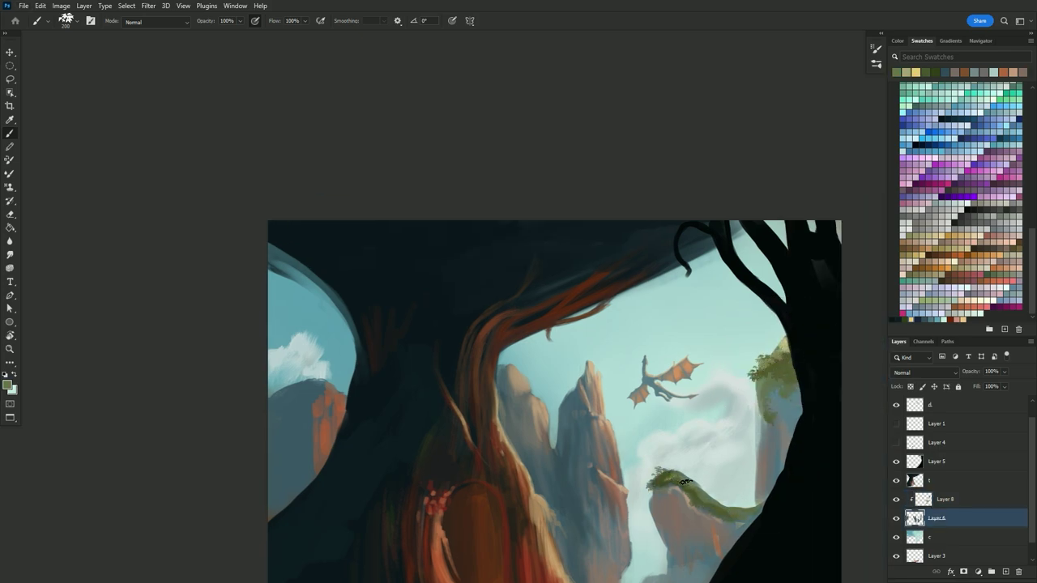
pyautogui.press(']')
pyautogui.press(']')
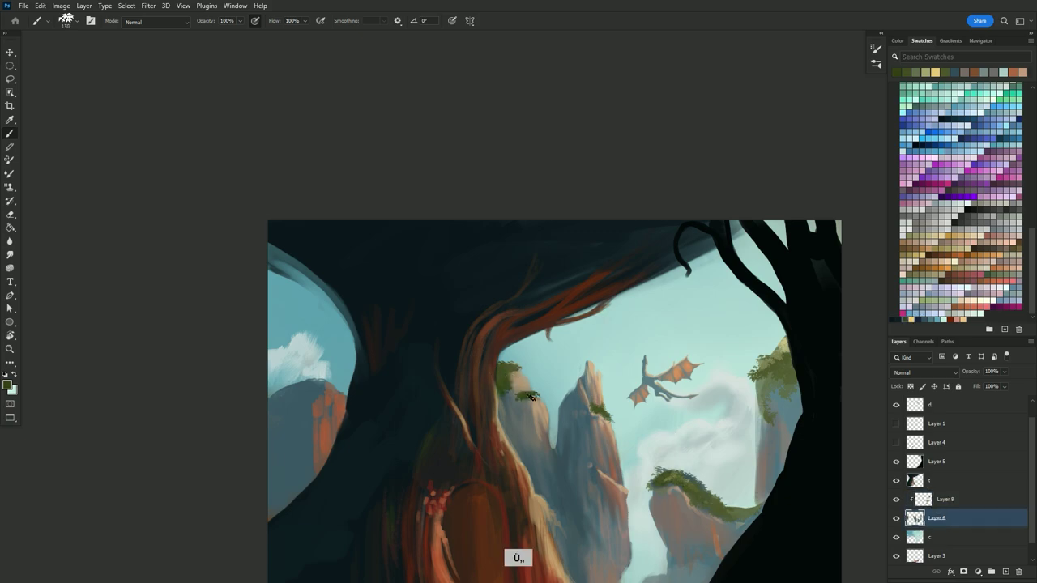
pyautogui.moveTo(533, 397)
pyautogui.mouseDown()
pyautogui.moveTo(504, 379)
pyautogui.moveTo(502, 364)
pyautogui.mouseUp()
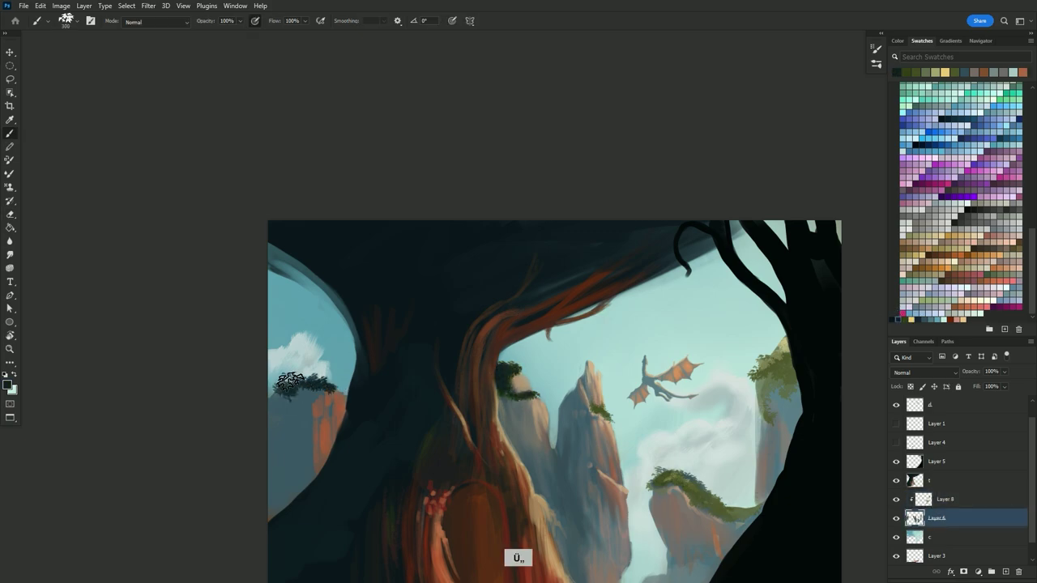
pyautogui.click(960, 294)
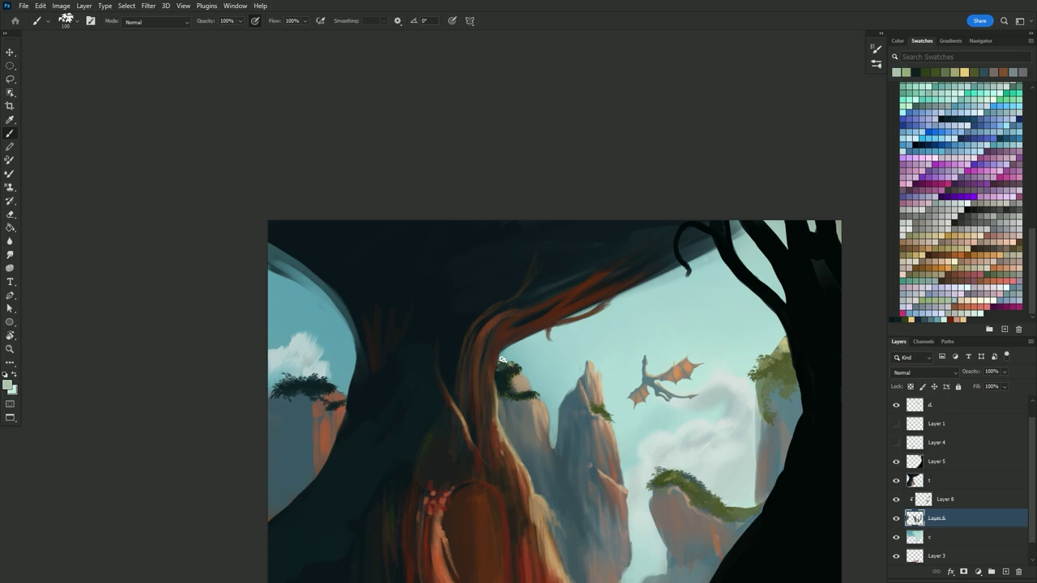
# Switch between Layers 6 and 8 while toggling the brush and colour panels
pyautogui.hotkey('alt', ']')
pyautogui.press('e')
pyautogui.press('b')
pyautogui.press('F5')
pyautogui.press('F5')
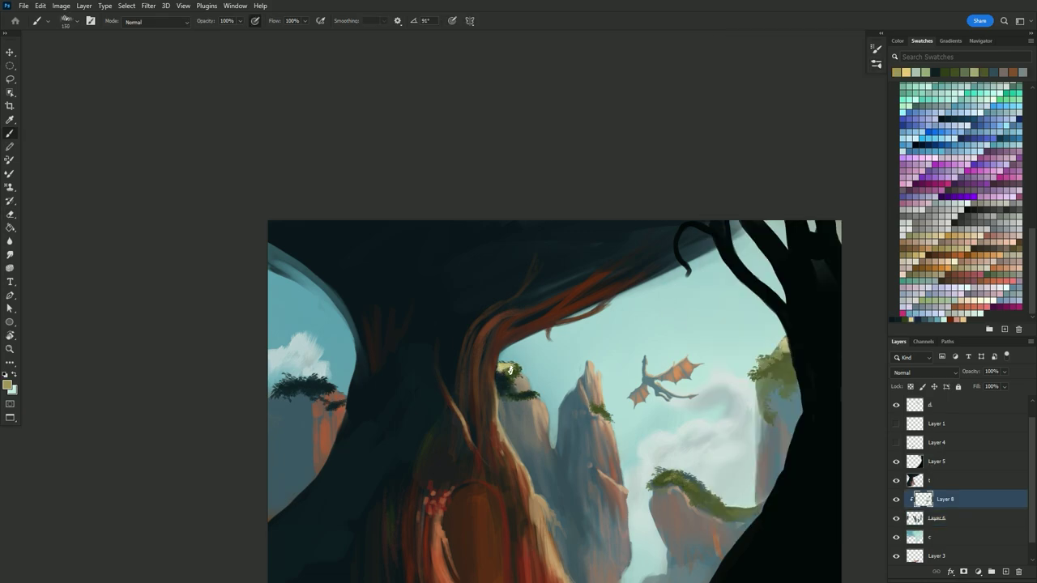
pyautogui.hotkey('alt', '[')
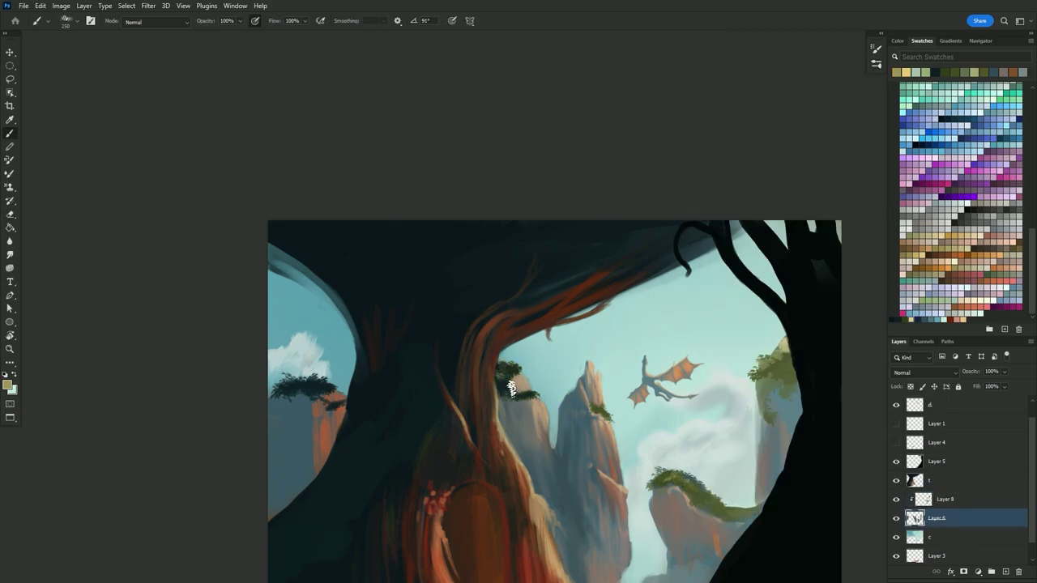
pyautogui.press('F6')
pyautogui.press('F5')
# Sample blue-grey from the right cliff, choose a different foliage brush tip and switch to the Mixer Brush
pyautogui.press('F5')
pyautogui.hotkey('alt', ']')
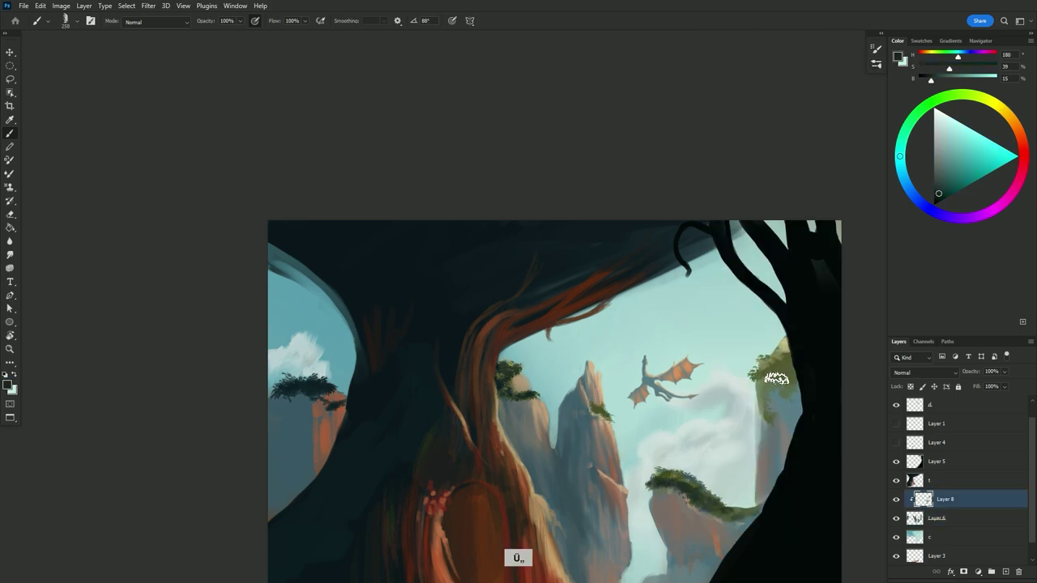
pyautogui.keyDown('alt'); pyautogui.click(780, 369); pyautogui.keyUp('alt')
pyautogui.keyDown('alt'); pyautogui.click(563, 502); pyautogui.keyUp('alt')
pyautogui.press('F5')
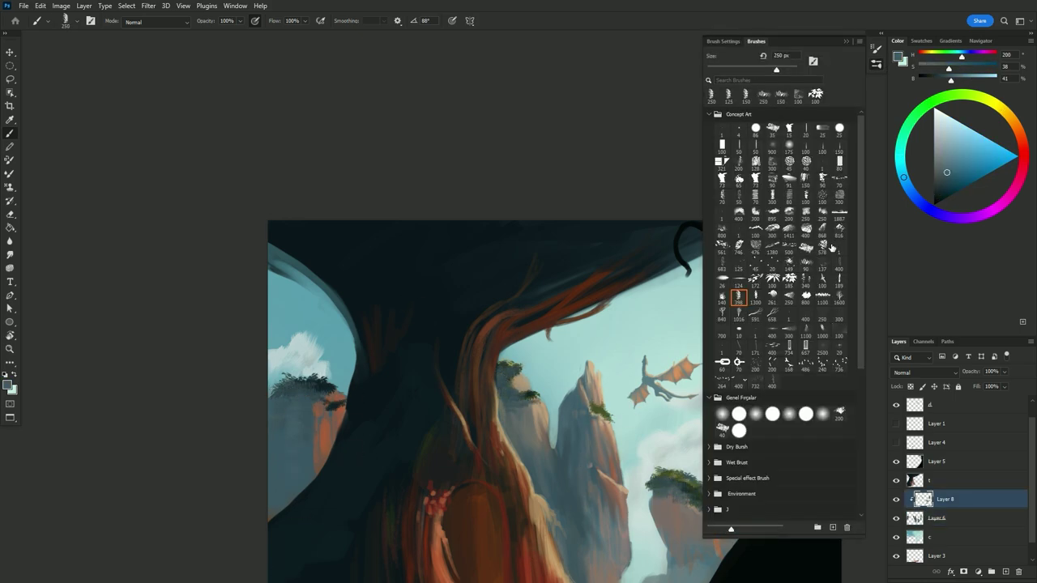
pyautogui.press('F5')
pyautogui.keyDown('alt'); pyautogui.click(282, 491); pyautogui.keyUp('alt')
pyautogui.press('F5')
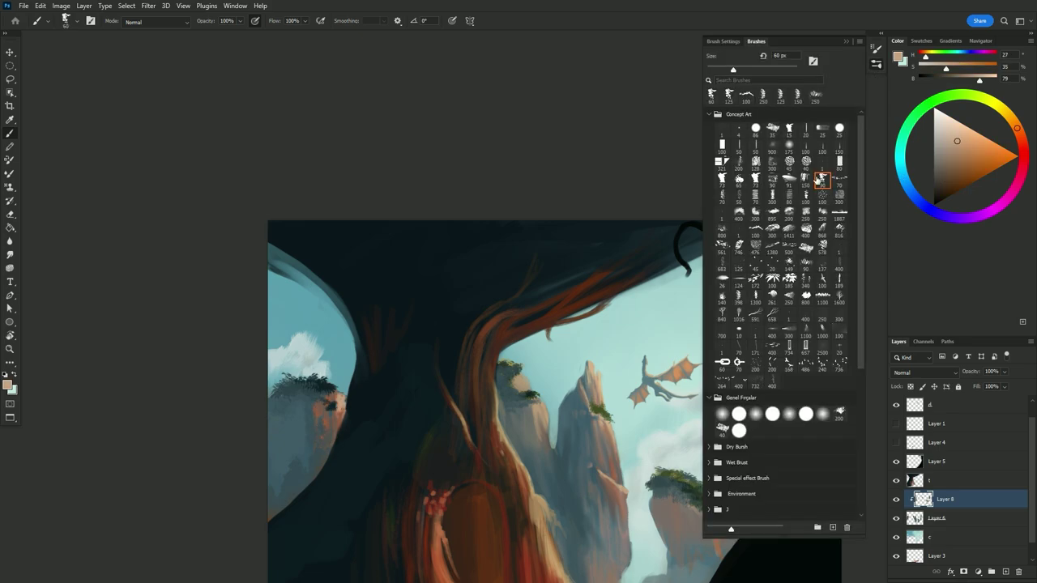
pyautogui.press('F5')
pyautogui.keyDown('alt'); pyautogui.click(283, 454); pyautogui.keyUp('alt')
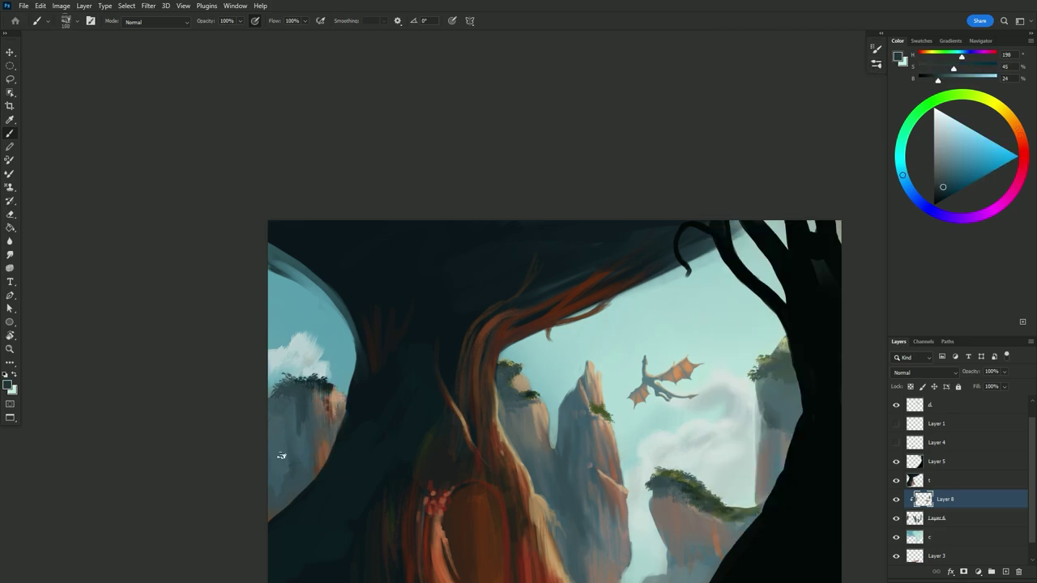
pyautogui.hotkey('shift', 'b')
pyautogui.hotkey('ctrl', '-')
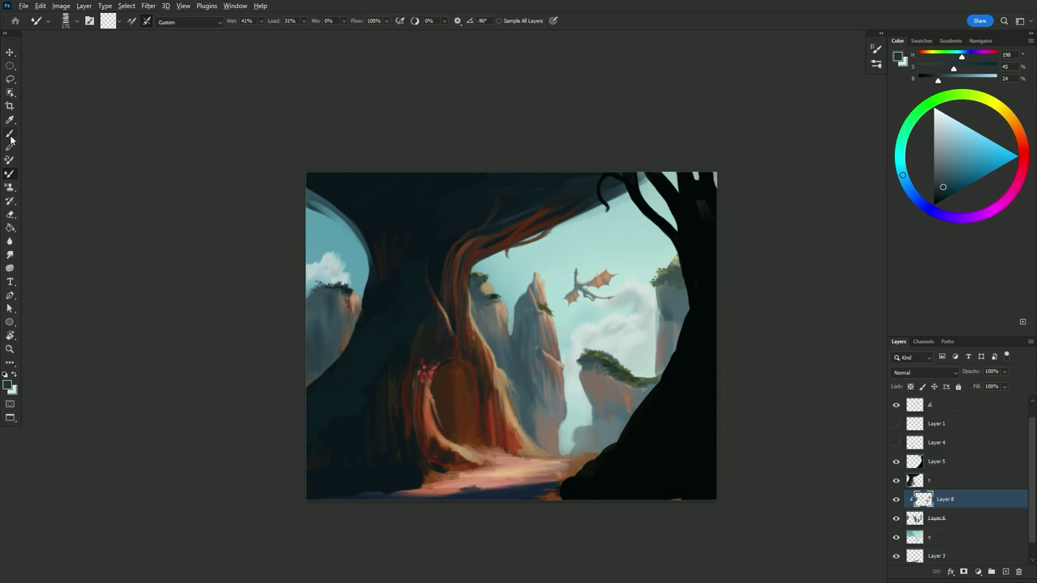
# On the layer above, set the brush to scatter and follow pen tilt
pyautogui.hotkey('alt', ']')
pyautogui.press('b')
pyautogui.press('F5')
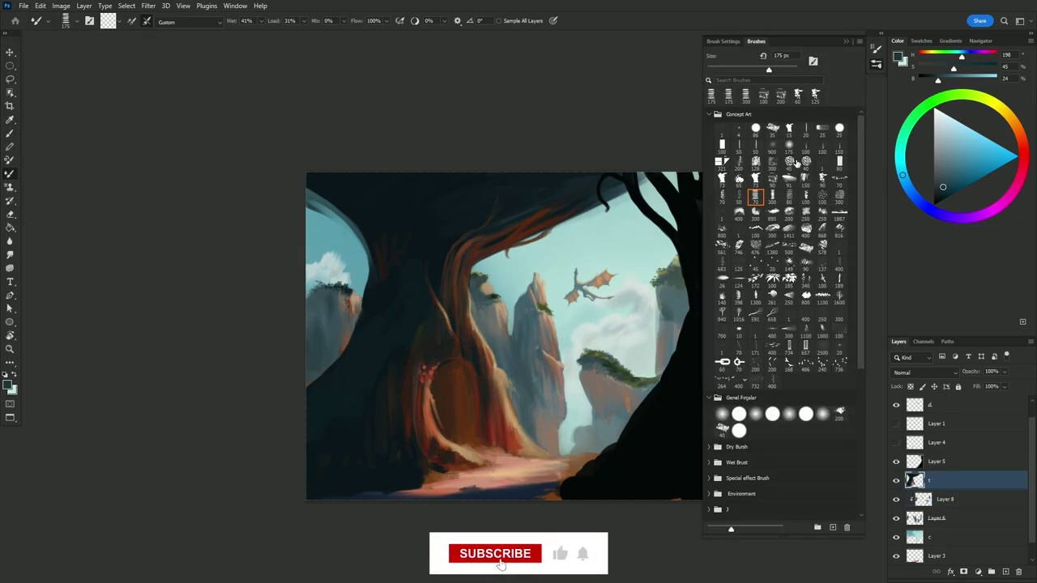
pyautogui.click(691, 93)
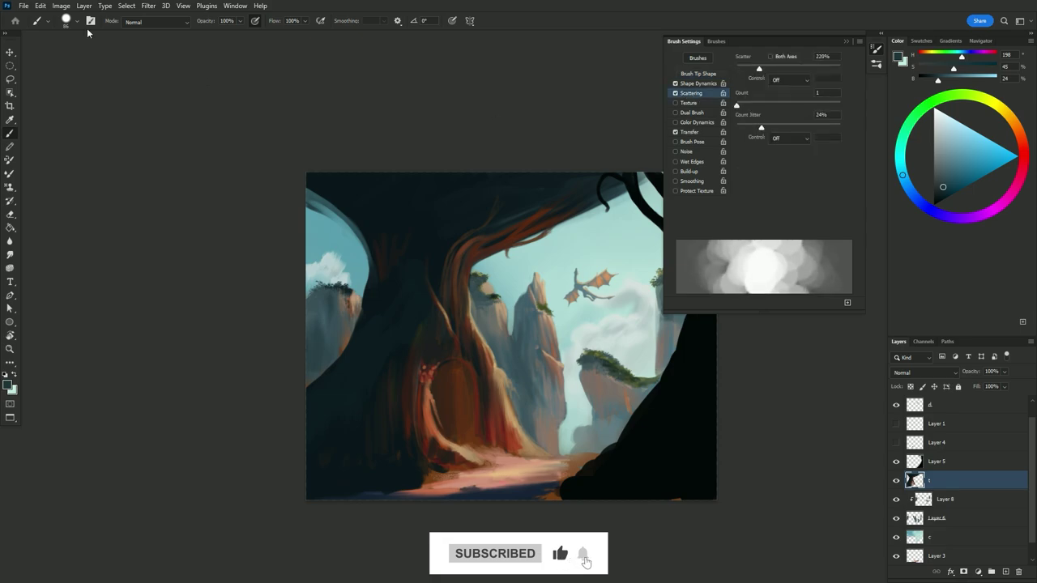
pyautogui.click(790, 80)
pyautogui.click(798, 119)
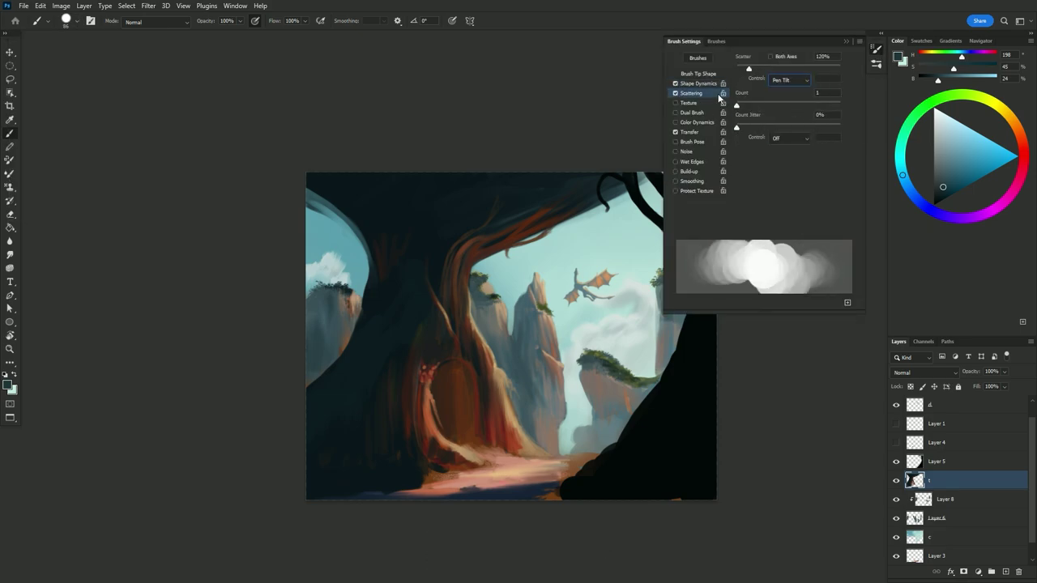
pyautogui.press('F5')
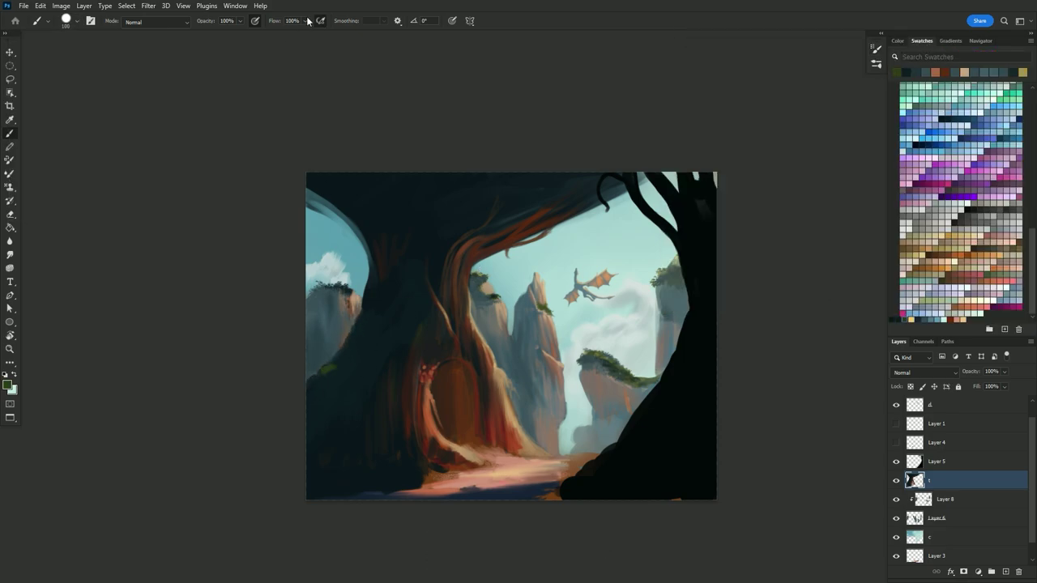
# Paint green foliage on the left cliff and top-left arch edge with a 175 px foliage tip
pyautogui.moveTo(358, 337); pyautogui.dragTo(324, 376)
pyautogui.press('F5')
pyautogui.click(790, 247)
pyautogui.press('F5')
pyautogui.press('[')
pyautogui.press('[')
pyautogui.press('[')
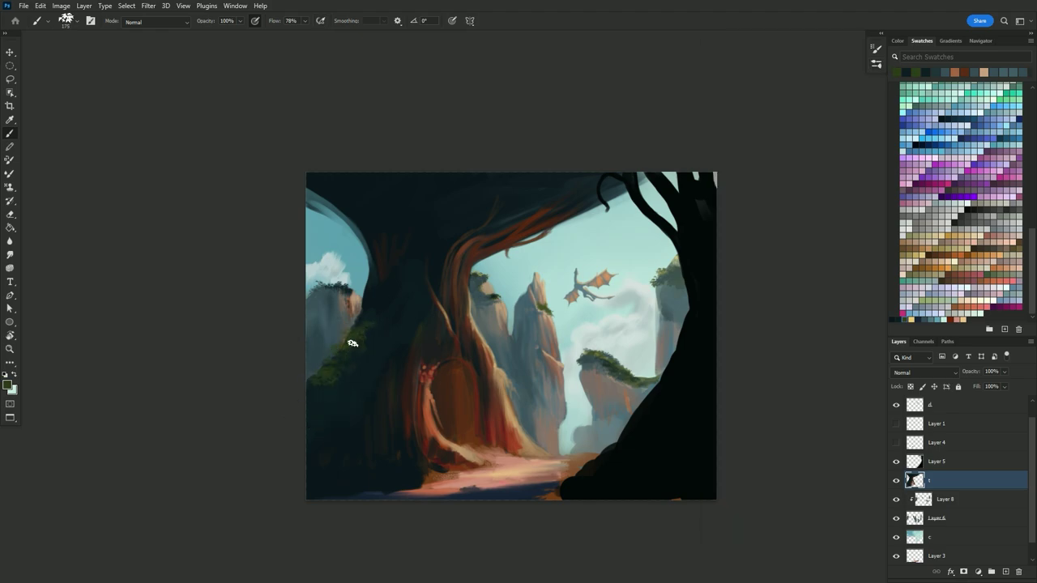
pyautogui.moveTo(341, 231); pyautogui.dragTo(356, 191)
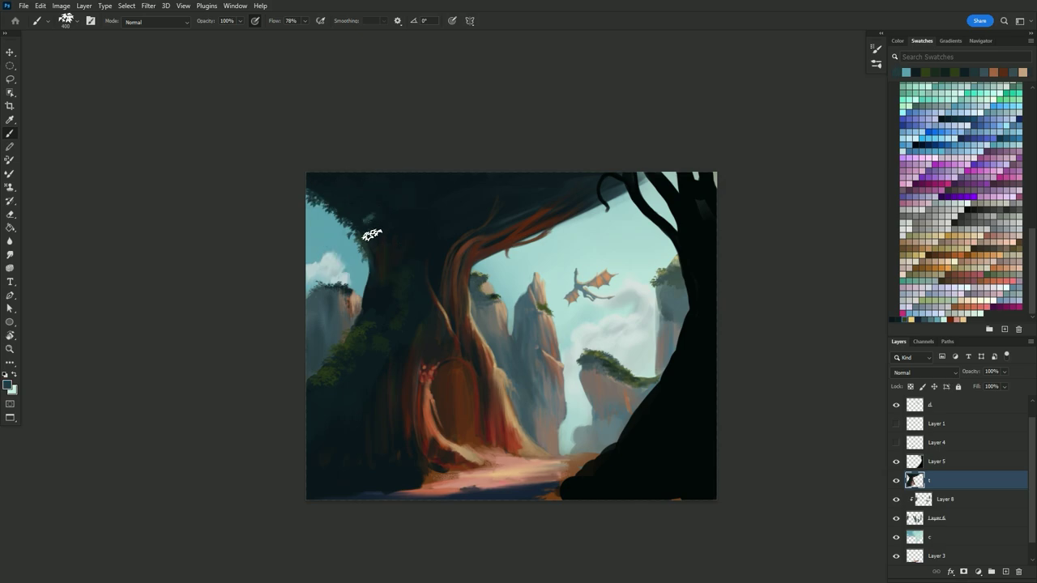
# Sample dark teal and dark green from the shadowed tree, shrinking the brush to 200
pyautogui.press('F6')
pyautogui.keyDown('alt'); pyautogui.click(405, 344); pyautogui.keyUp('alt')
pyautogui.press('[')
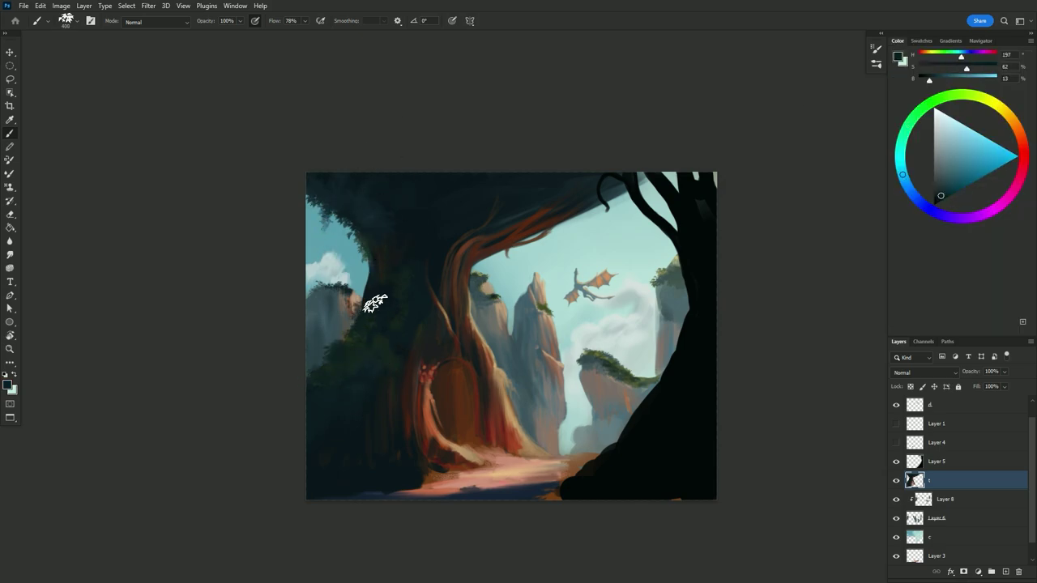
pyautogui.press('[')
pyautogui.press('[')
pyautogui.press('[')
pyautogui.keyDown('alt'); pyautogui.click(348, 214); pyautogui.keyUp('alt')
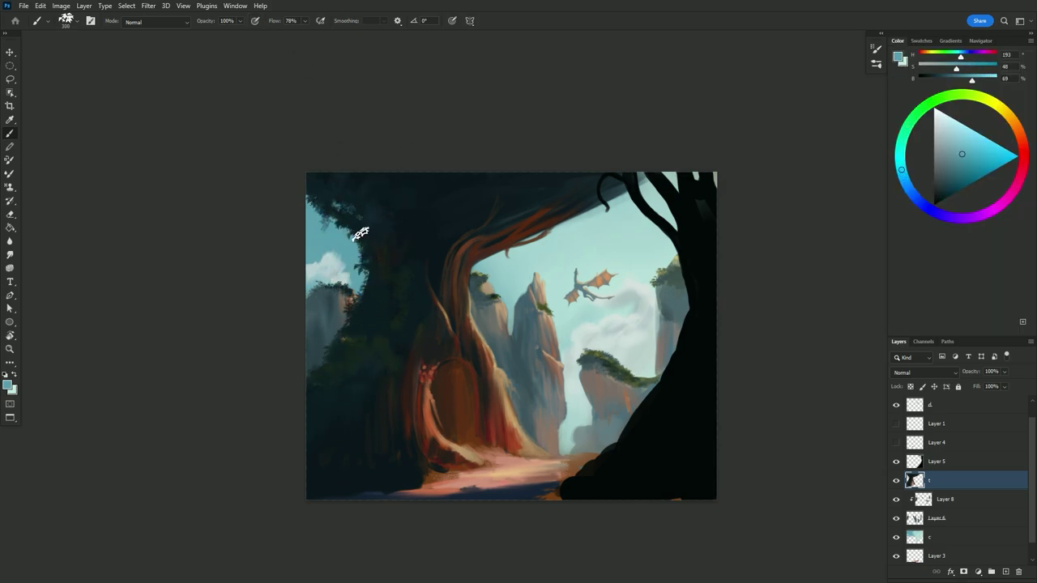
pyautogui.keyDown('alt'); pyautogui.click(362, 219); pyautogui.keyUp('alt')
pyautogui.press('[')
pyautogui.keyDown('alt'); pyautogui.click(537, 207); pyautogui.keyUp('alt')
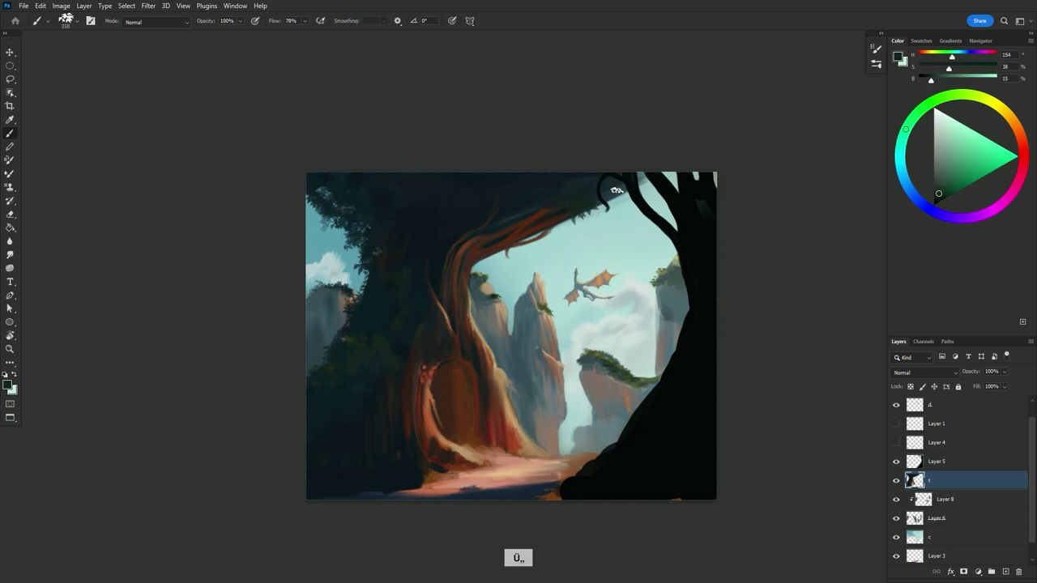
# Sample further dark greens, teals and blues, with the brush at 400-500 and scattering revisited
pyautogui.press(']')
pyautogui.press(']')
pyautogui.keyDown('alt'); pyautogui.click(363, 202); pyautogui.keyUp('alt')
pyautogui.keyDown('alt'); pyautogui.click(370, 370); pyautogui.keyUp('alt')
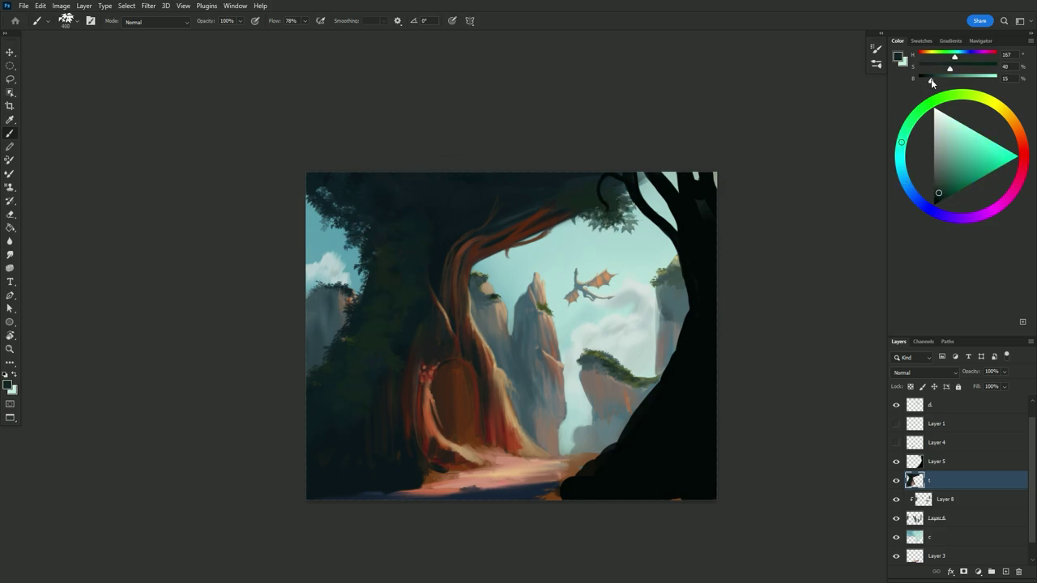
pyautogui.keyDown('alt'); pyautogui.click(442, 337); pyautogui.keyUp('alt')
pyautogui.press(']')
pyautogui.press(']')
pyautogui.press(']')
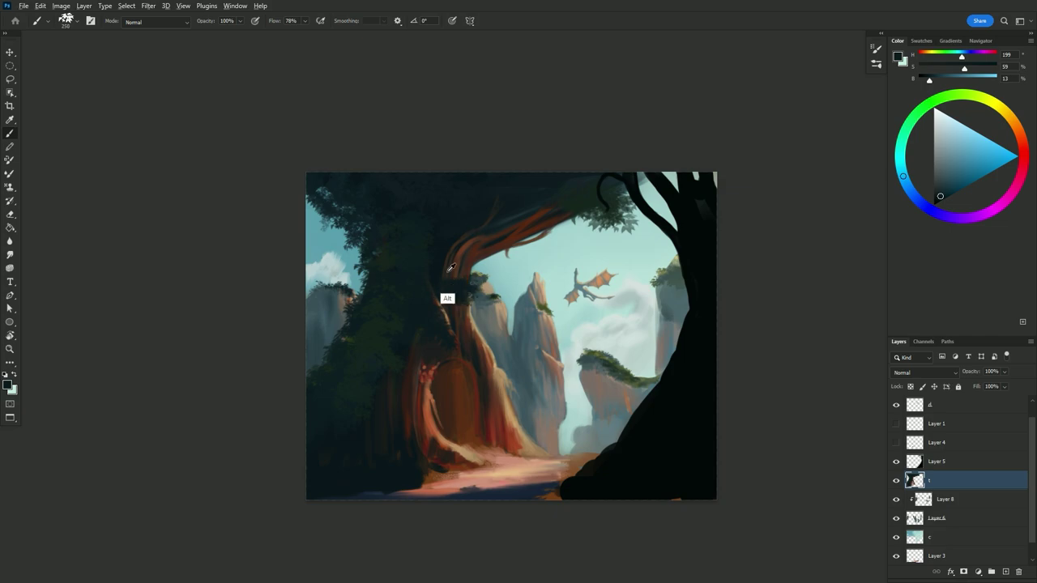
pyautogui.keyDown('alt'); pyautogui.click(451, 268); pyautogui.keyUp('alt')
pyautogui.click(877, 48)
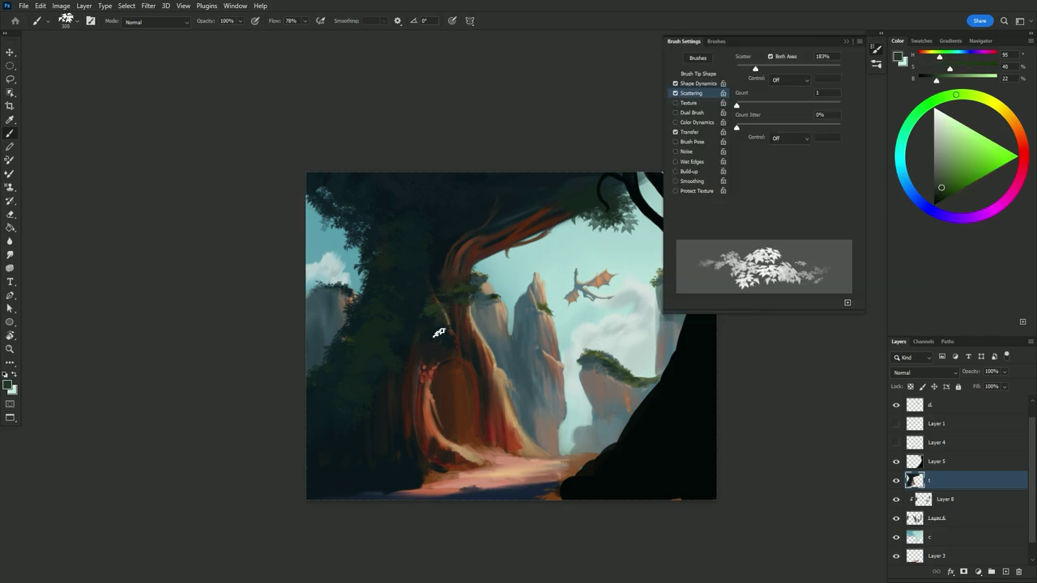
pyautogui.keyDown('alt'); pyautogui.click(350, 443); pyautogui.keyUp('alt')
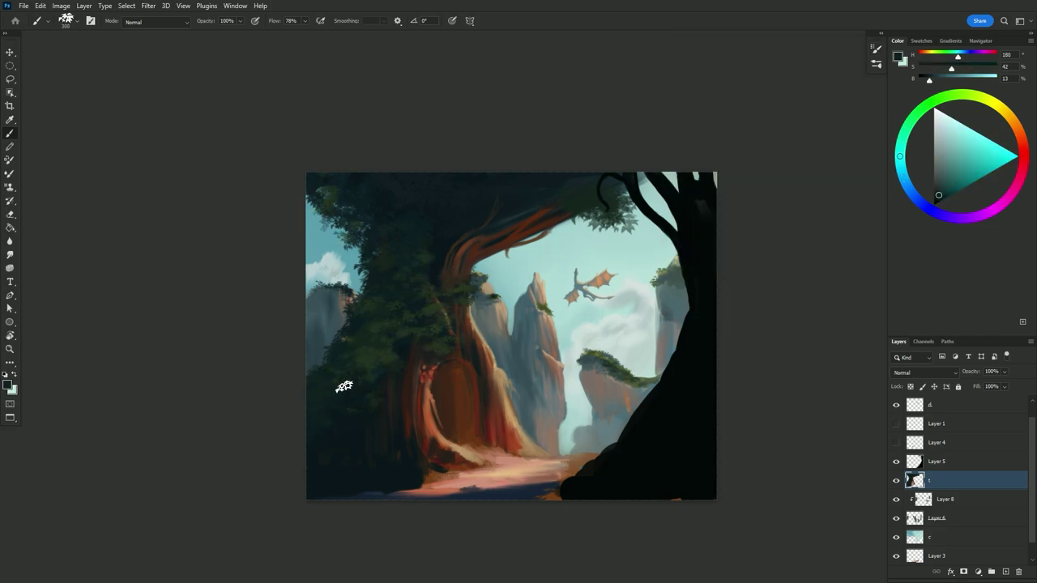
pyautogui.press('[')
pyautogui.press('[')
pyautogui.press('[')
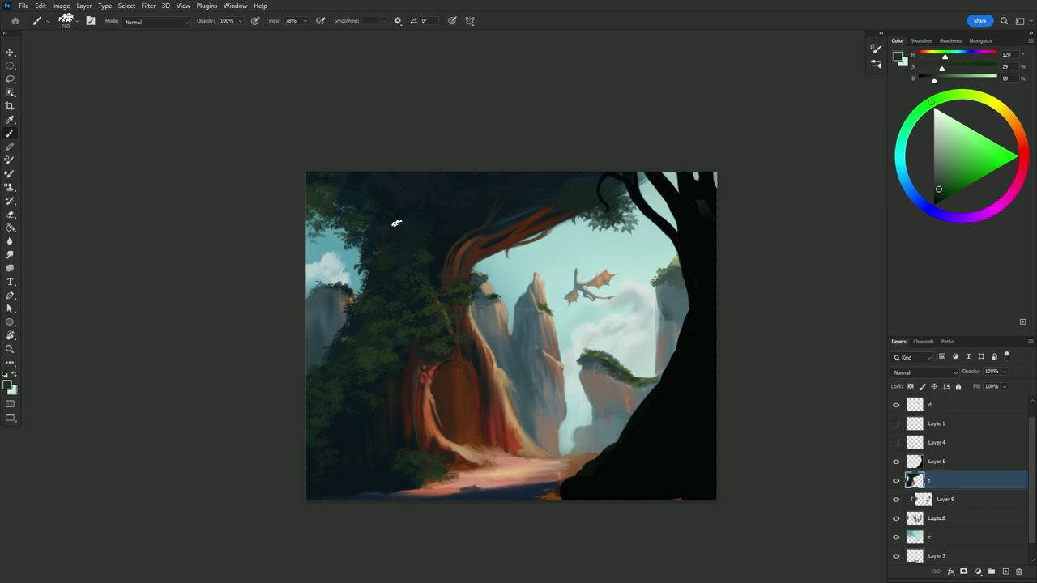
# Paint bright olive and lime foliage on the trunk, beside the lower-left path and top right
pyautogui.keyDown('alt'); pyautogui.click(594, 196); pyautogui.keyUp('alt')
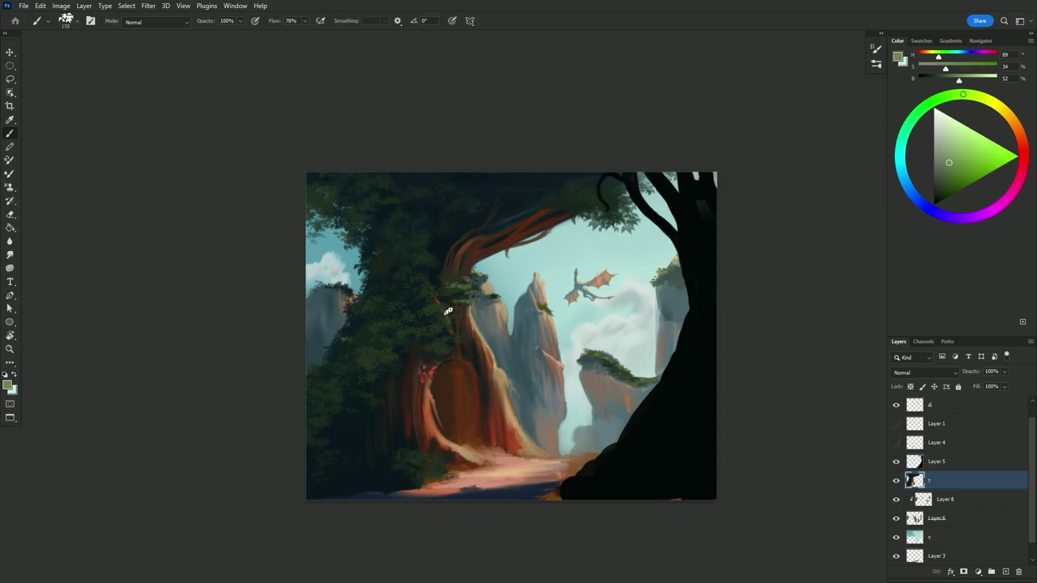
pyautogui.moveTo(446, 337); pyautogui.dragTo(417, 304)
pyautogui.press(']')
pyautogui.moveTo(433, 478); pyautogui.dragTo(401, 461)
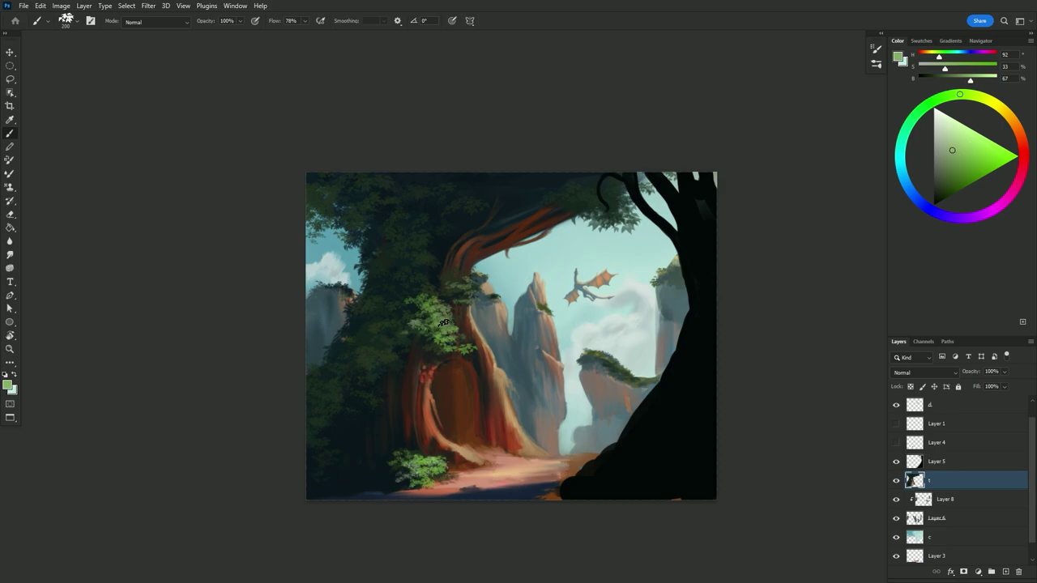
pyautogui.keyDown('alt'); pyautogui.click(438, 305); pyautogui.keyUp('alt')
pyautogui.keyDown('alt'); pyautogui.click(442, 320); pyautogui.keyUp('alt')
pyautogui.press(']')
pyautogui.press(']')
pyautogui.press(']')
pyautogui.moveTo(595, 207); pyautogui.dragTo(640, 182)
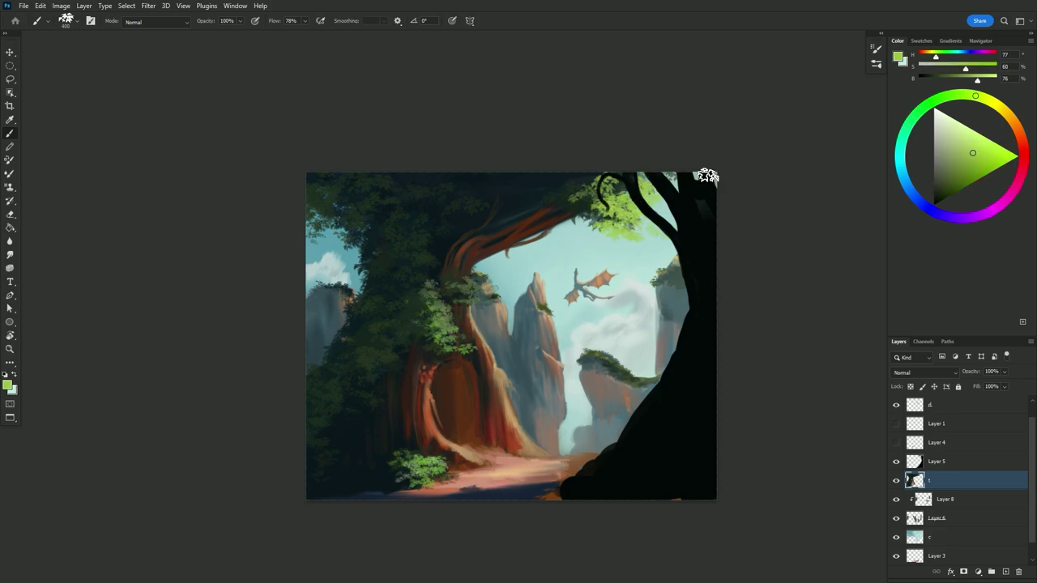
pyautogui.moveTo(422, 337); pyautogui.dragTo(457, 293)
# Paint dark foliage then light green leaves down the trunk's right side, brush at 150
pyautogui.keyDown('alt'); pyautogui.click(378, 370); pyautogui.keyUp('alt')
pyautogui.press(']')
pyautogui.moveTo(485, 349)
pyautogui.mouseDown()
pyautogui.moveTo(547, 458)
pyautogui.moveTo(519, 401)
pyautogui.mouseUp()
pyautogui.moveTo(486, 358); pyautogui.dragTo(515, 391)
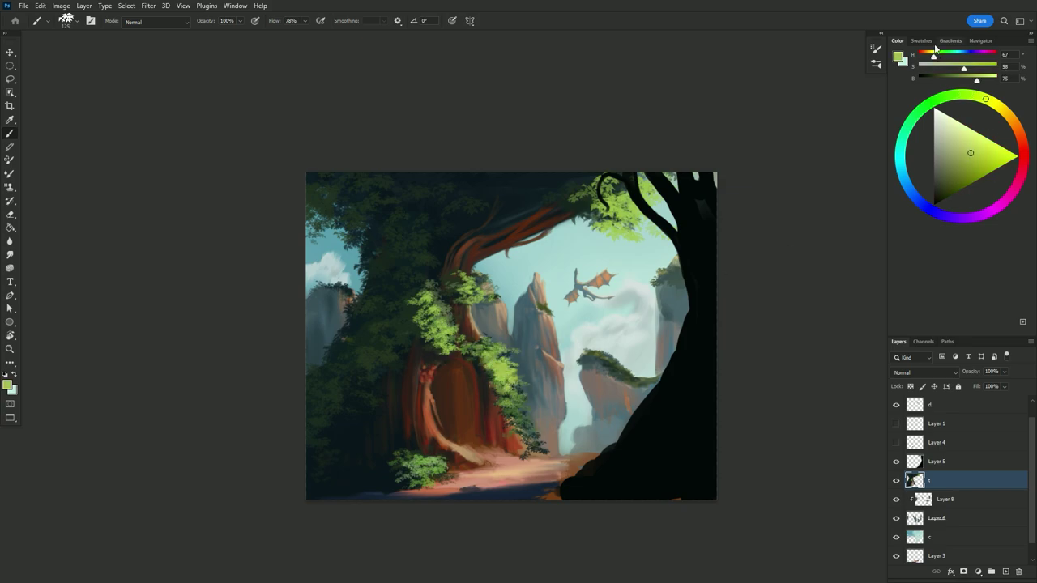
pyautogui.press('[')
pyautogui.press('[')
pyautogui.press(']')
pyautogui.press(']')
# Merge Layer 6 down and touch up the leafy cliff tops with the Eraser
pyautogui.keyDown('alt'); pyautogui.click(451, 323); pyautogui.keyUp('alt')
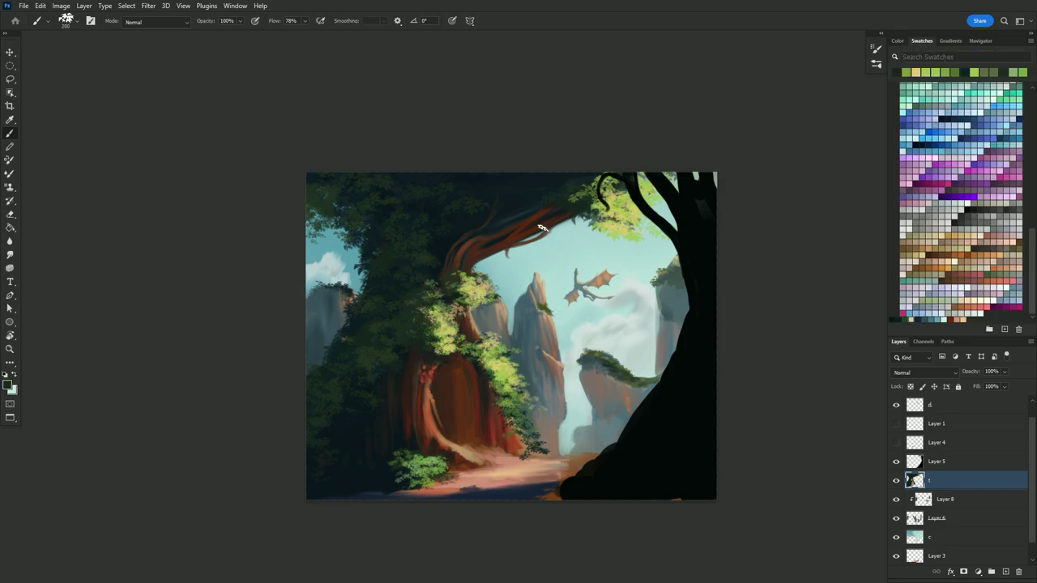
pyautogui.hotkey('alt', '[')
pyautogui.hotkey('ctrl', 'e')
pyautogui.keyDown('alt'); pyautogui.click(603, 359); pyautogui.keyUp('alt')
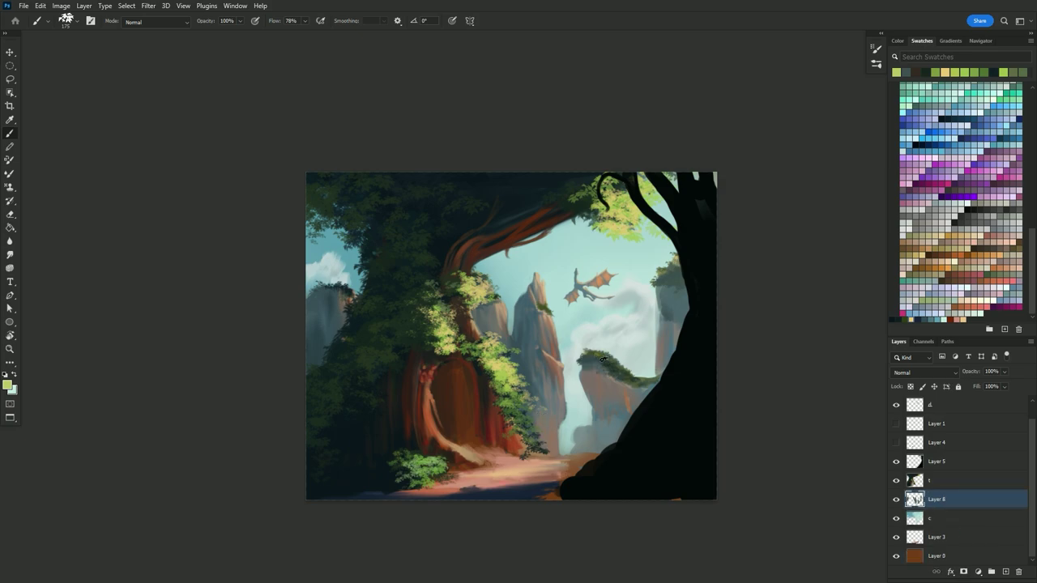
pyautogui.hotkey('alt', ']')
pyautogui.press('e')
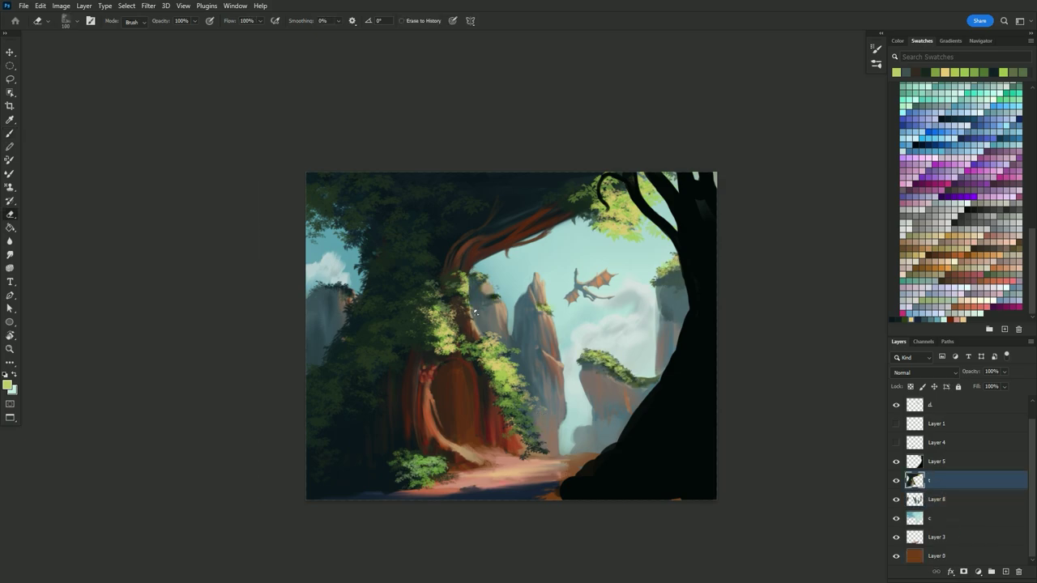
pyautogui.press('b')
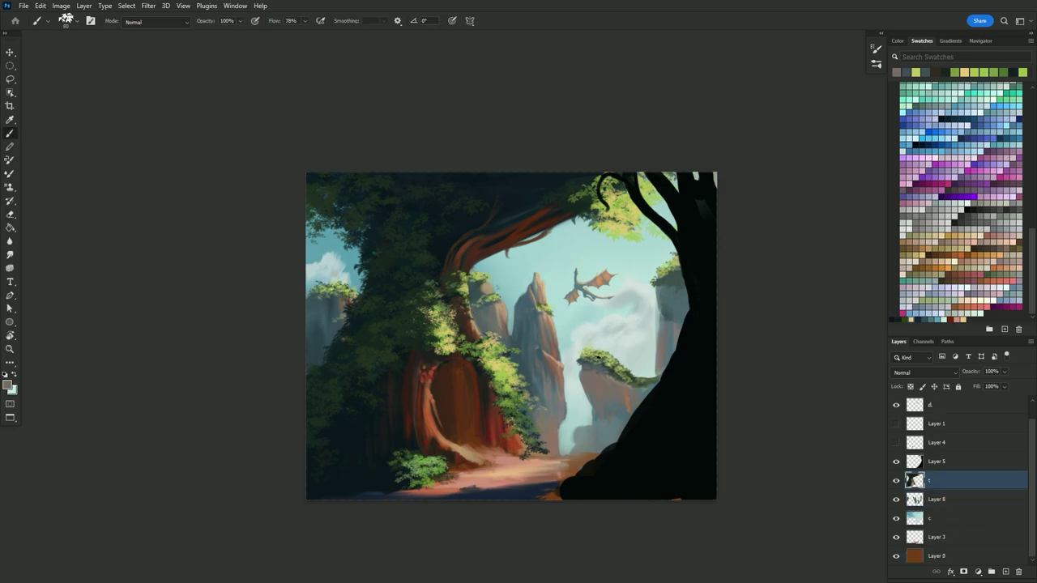
pyautogui.press('e')
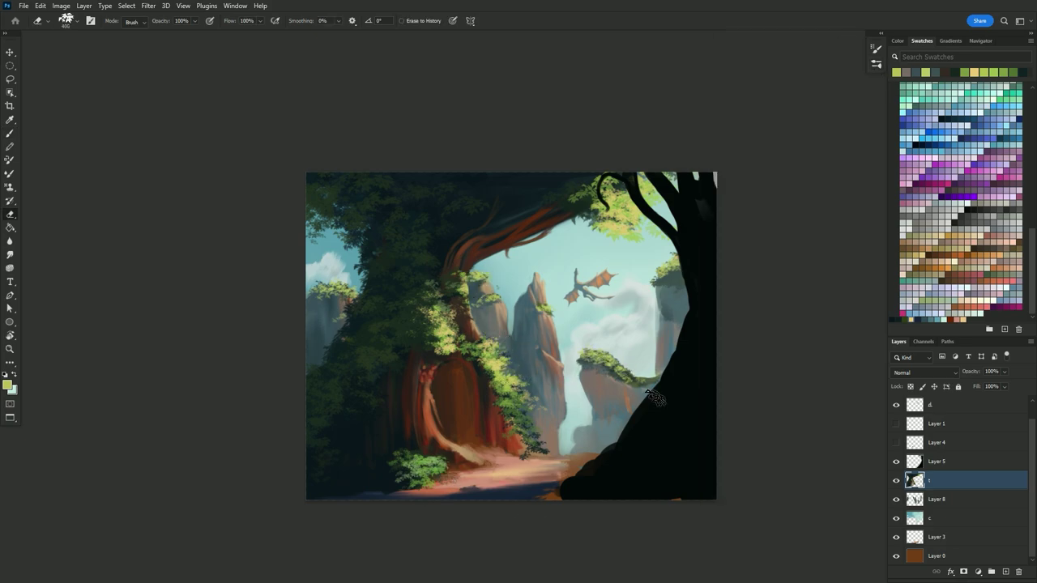
pyautogui.hotkey('alt', '[')
pyautogui.press('b')
pyautogui.hotkey('alt', ']')
# On Layer 5, paint near-black blue foliage over the right foreground tree
pyautogui.keyDown('alt'); pyautogui.click(370, 475); pyautogui.keyUp('alt')
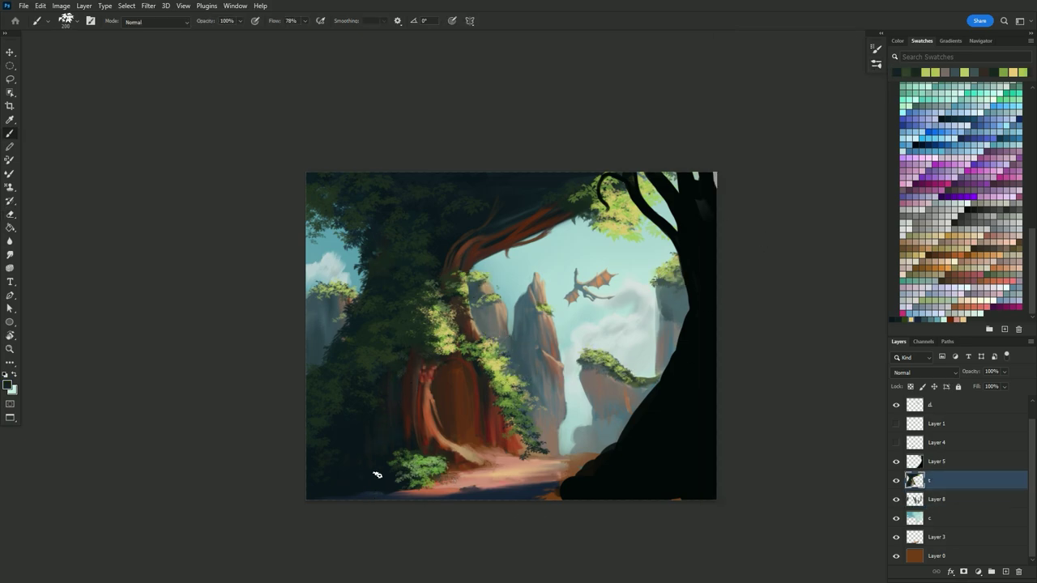
pyautogui.press('F6')
pyautogui.keyDown('alt'); pyautogui.click(368, 448); pyautogui.keyUp('alt')
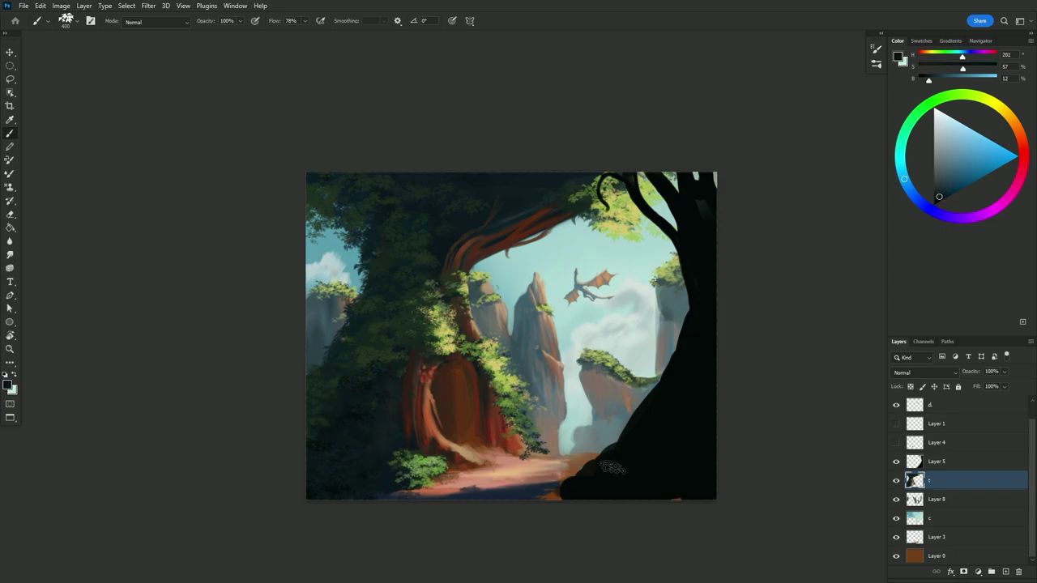
pyautogui.hotkey('alt', ']')
pyautogui.moveTo(593, 475); pyautogui.dragTo(621, 435)
pyautogui.press('F5')
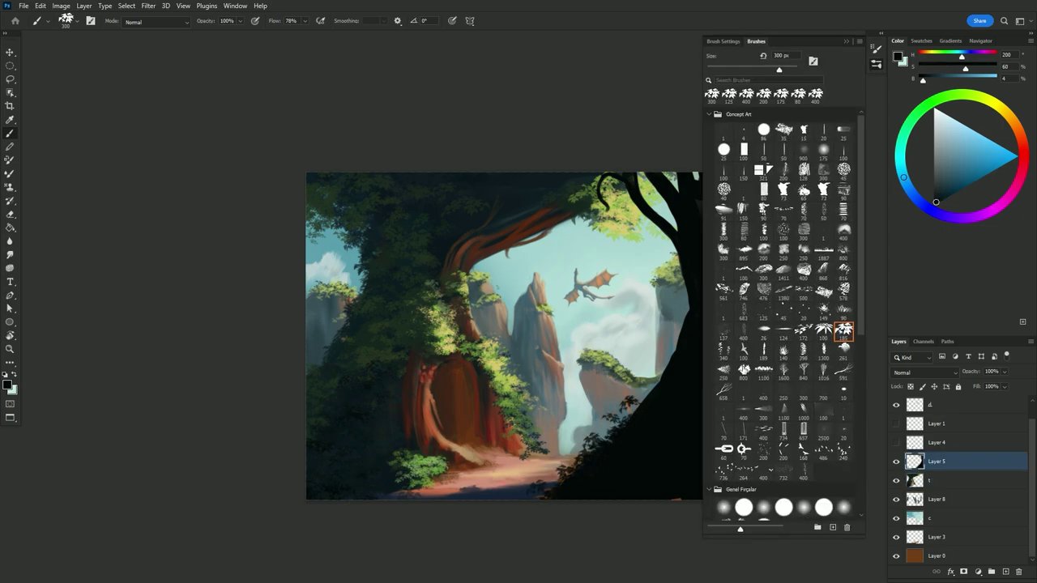
pyautogui.press('F5')
# Extend dark foliage along the right side and paint a dark branch reaching into the sky
pyautogui.keyDown('alt'); pyautogui.click(624, 380); pyautogui.keyUp('alt')
pyautogui.keyDown('alt'); pyautogui.click(638, 409); pyautogui.keyUp('alt')
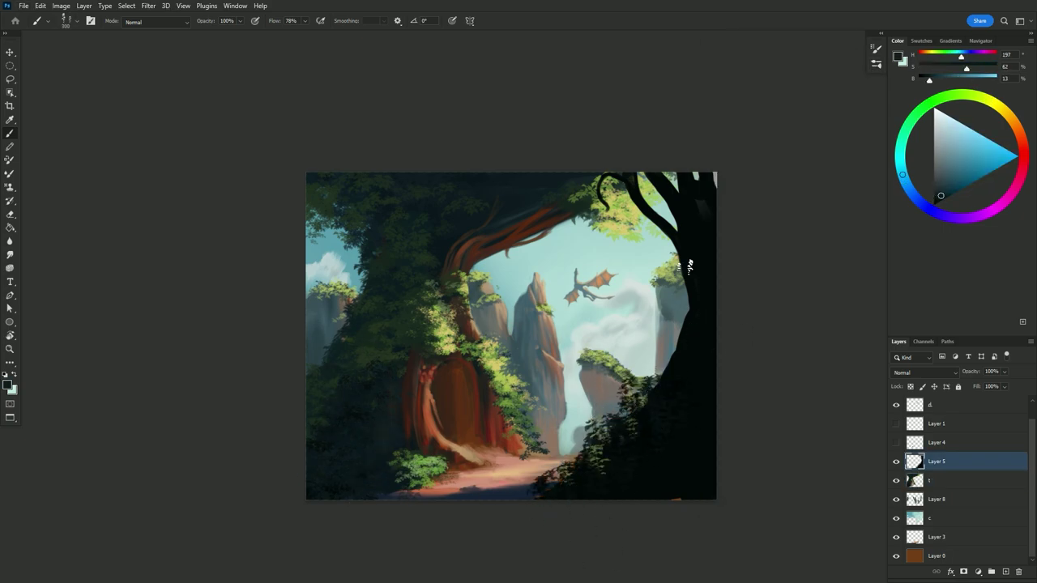
pyautogui.moveTo(645, 397)
pyautogui.mouseDown()
pyautogui.moveTo(672, 359)
pyautogui.moveTo(621, 428)
pyautogui.mouseUp()
pyautogui.rightClick(648, 285)
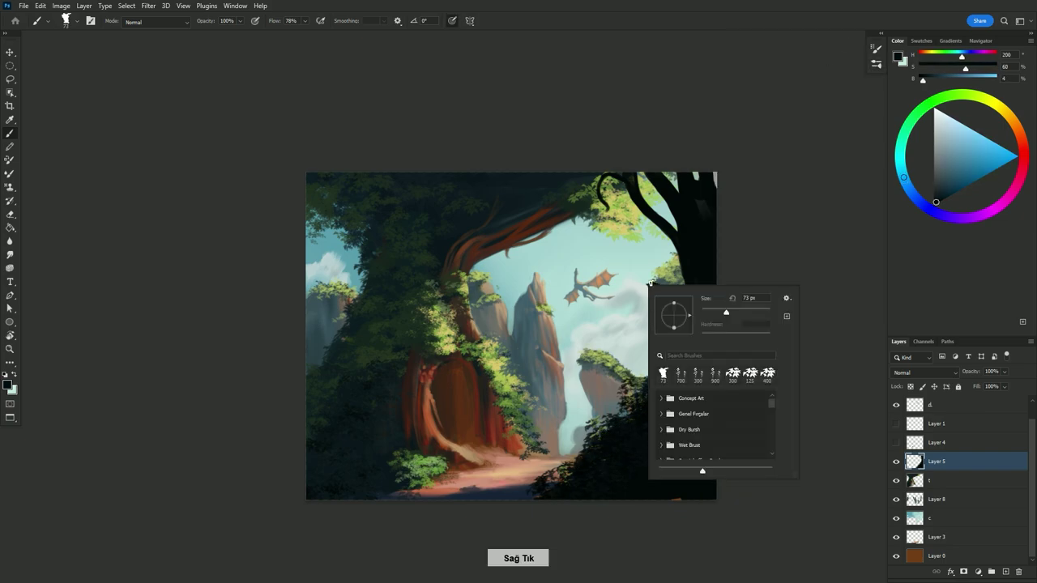
pyautogui.moveTo(622, 293); pyautogui.dragTo(693, 297)
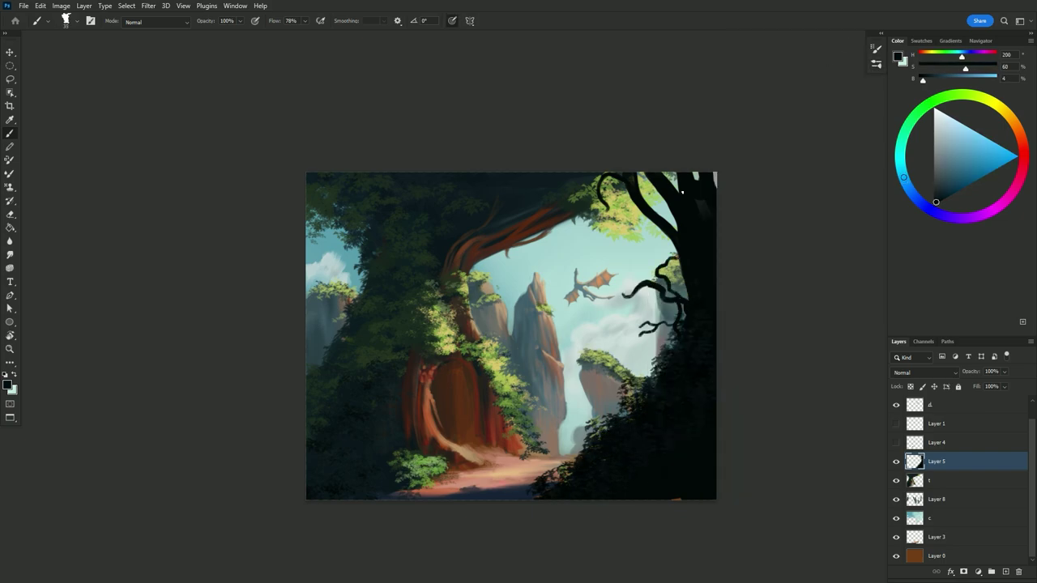
pyautogui.keyDown('alt'); pyautogui.click(559, 350); pyautogui.keyUp('alt')
# On a new layer above Layer 5, paint reddish-brown highlights along the branches and trunk edge
pyautogui.scroll(3, 503, 381)
pyautogui.hotkey('ctrl', 'shift', 'alt', 'n')
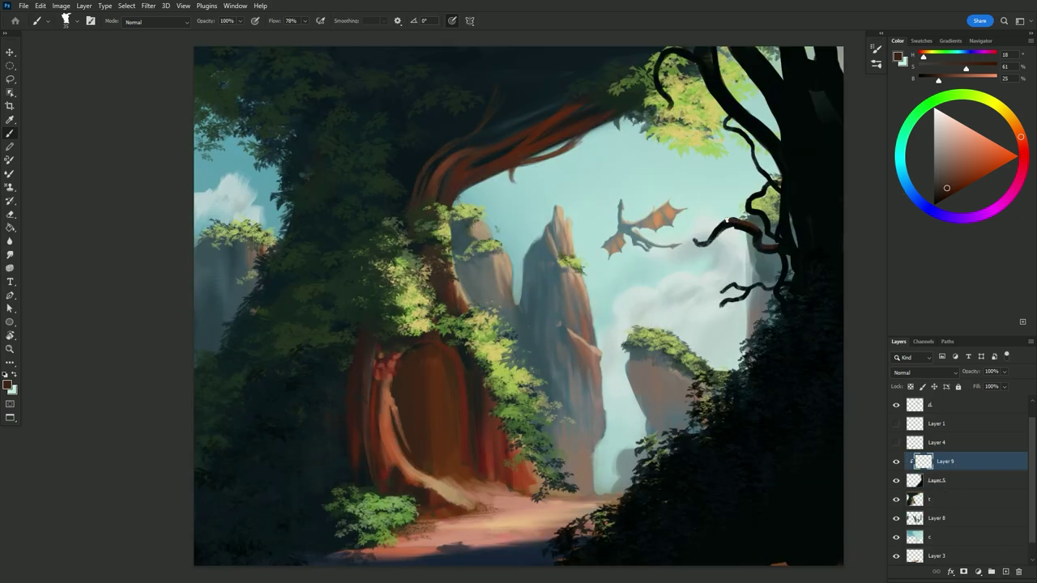
pyautogui.moveTo(758, 231); pyautogui.dragTo(691, 237)
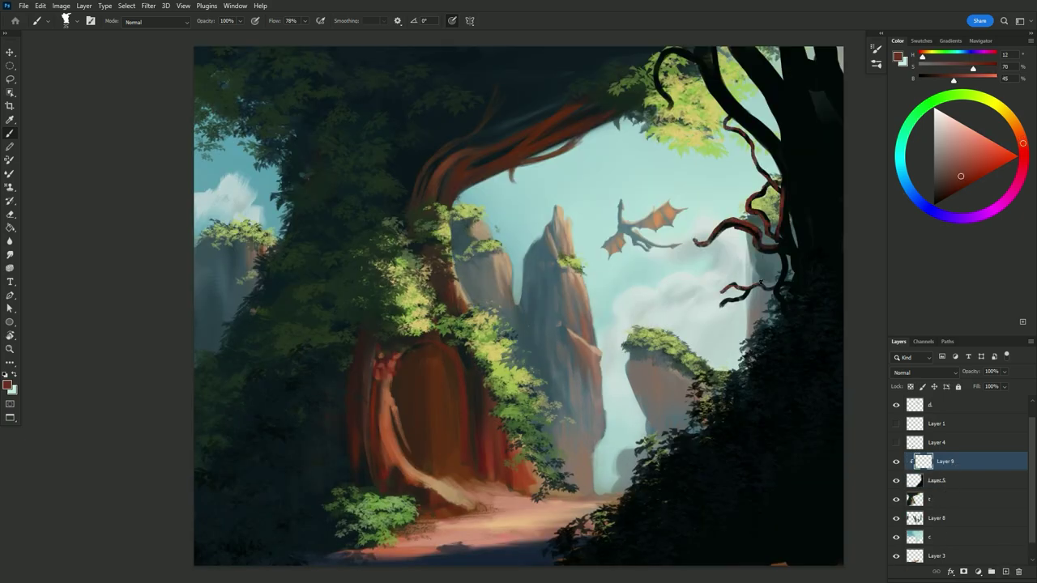
pyautogui.moveTo(758, 143)
pyautogui.mouseDown()
pyautogui.moveTo(733, 171)
pyautogui.moveTo(785, 193)
pyautogui.moveTo(797, 251)
pyautogui.mouseUp()
pyautogui.press('[')
pyautogui.press('[')
pyautogui.press('[')
pyautogui.keyDown('alt'); pyautogui.click(796, 211); pyautogui.keyUp('alt')
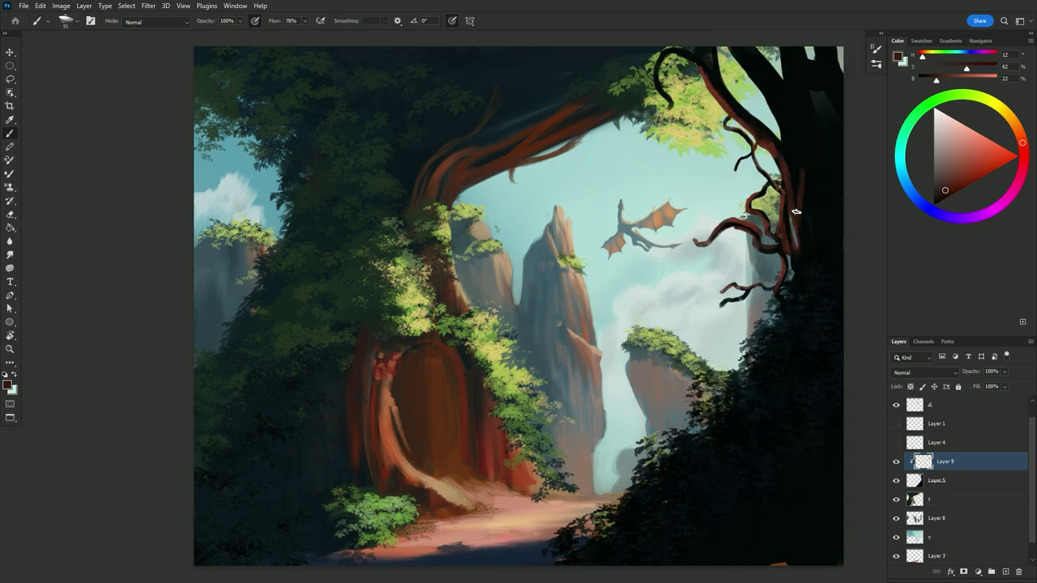
pyautogui.moveTo(802, 151); pyautogui.dragTo(790, 52)
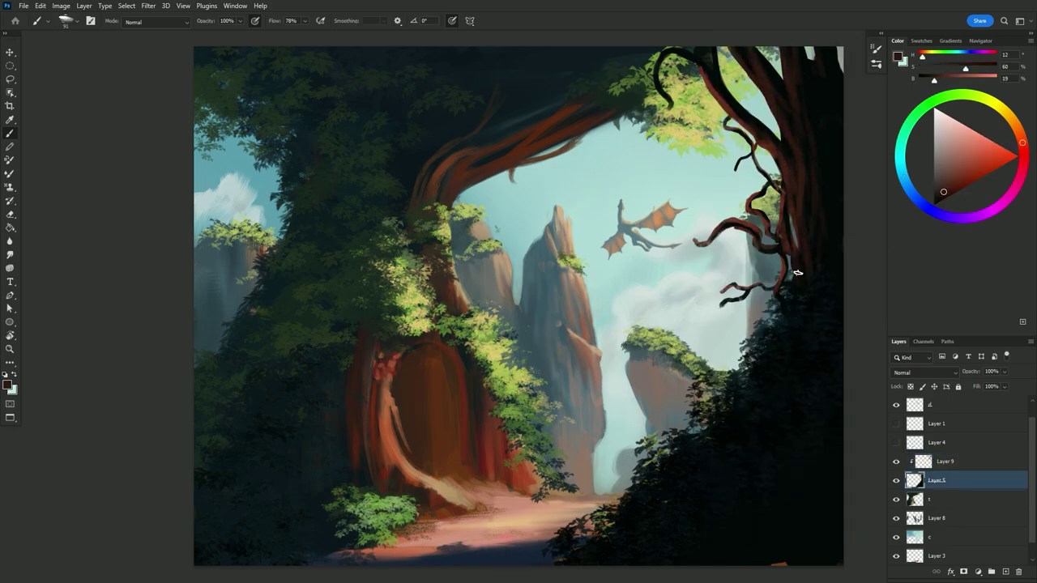
# Erase touch-ups on Layer 5, pick dark brown, and return to layer t
pyautogui.keyDown('alt'); pyautogui.click(689, 61); pyautogui.keyUp('alt')
pyautogui.press('e')
pyautogui.hotkey('alt', '[')
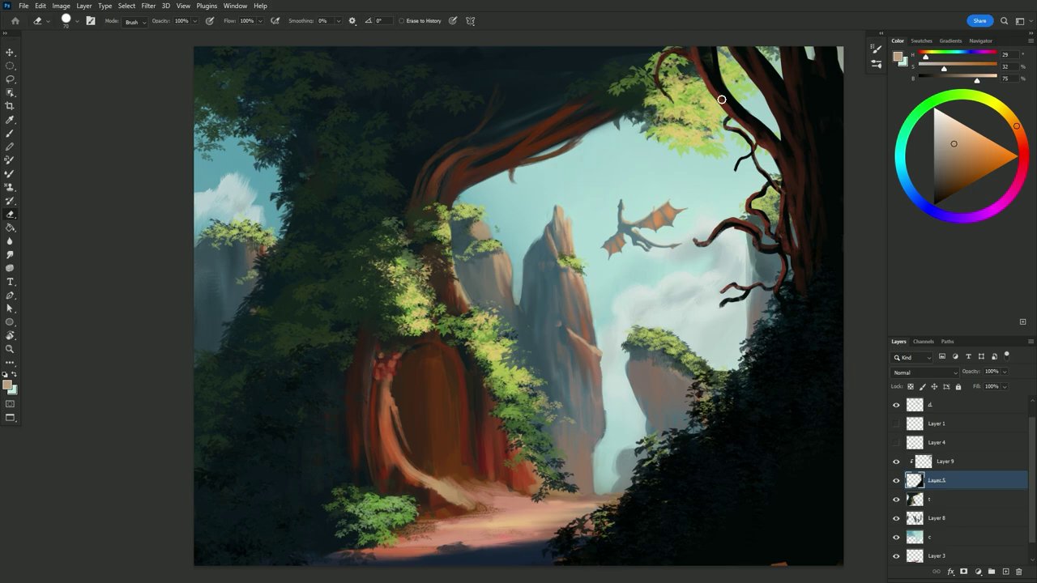
pyautogui.rightClick(727, 301)
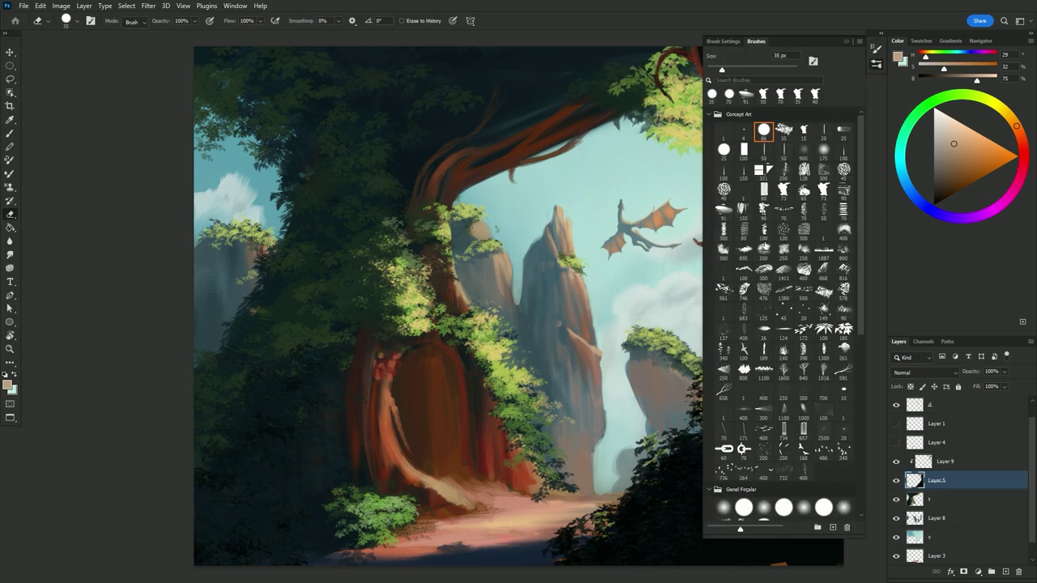
pyautogui.press('b')
pyautogui.keyDown('alt'); pyautogui.click(451, 163); pyautogui.keyUp('alt')
pyautogui.click(941, 498)
# Paint a hazy shadow near the top branch with a large soft brush, then a thin dark twig
pyautogui.rightClick(546, 89)
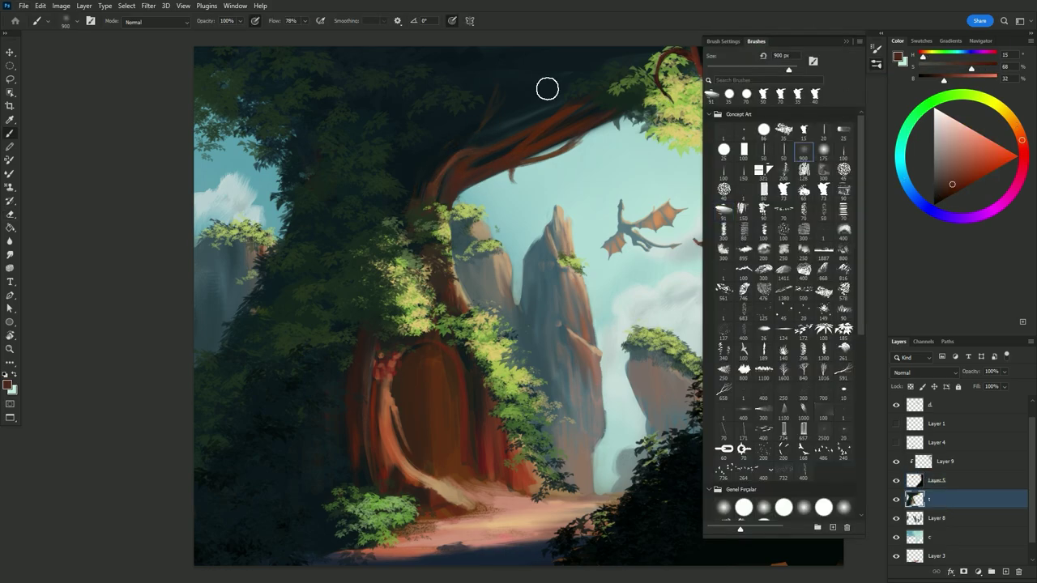
pyautogui.keyDown('alt'); pyautogui.click(551, 116); pyautogui.keyUp('alt')
pyautogui.moveTo(486, 138); pyautogui.dragTo(649, 65)
pyautogui.rightClick(621, 160)
pyautogui.keyDown('alt'); pyautogui.click(597, 126); pyautogui.keyUp('alt')
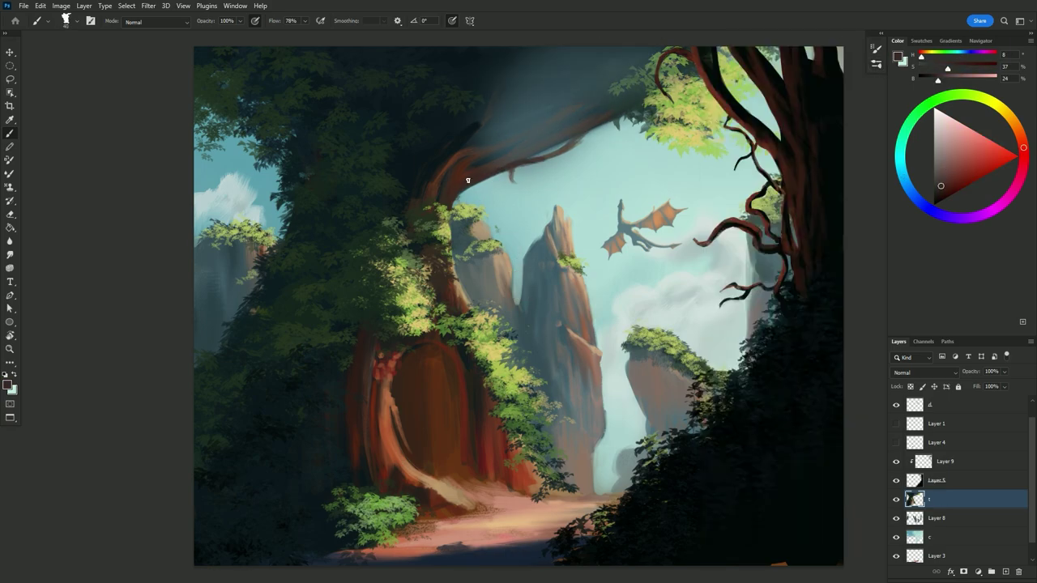
pyautogui.moveTo(620, 122); pyautogui.dragTo(645, 144)
# Pick dark red-brown, dark blue and near-black twig colours, with the brush at about 45
pyautogui.keyDown('alt'); pyautogui.click(610, 132); pyautogui.keyUp('alt')
pyautogui.keyDown('alt'); pyautogui.click(378, 456); pyautogui.keyUp('alt')
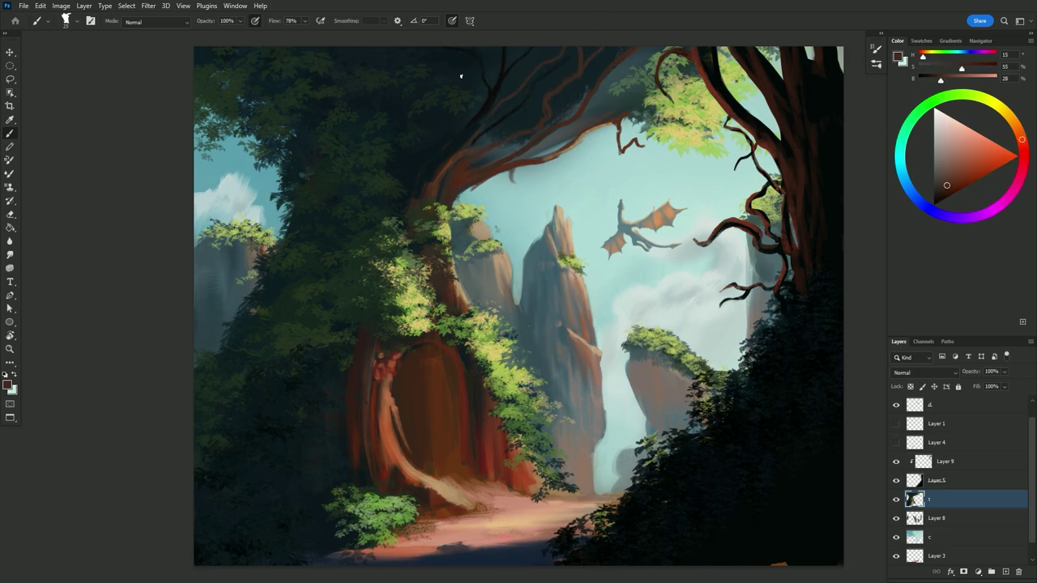
pyautogui.keyDown('alt'); pyautogui.click(259, 137); pyautogui.keyUp('alt')
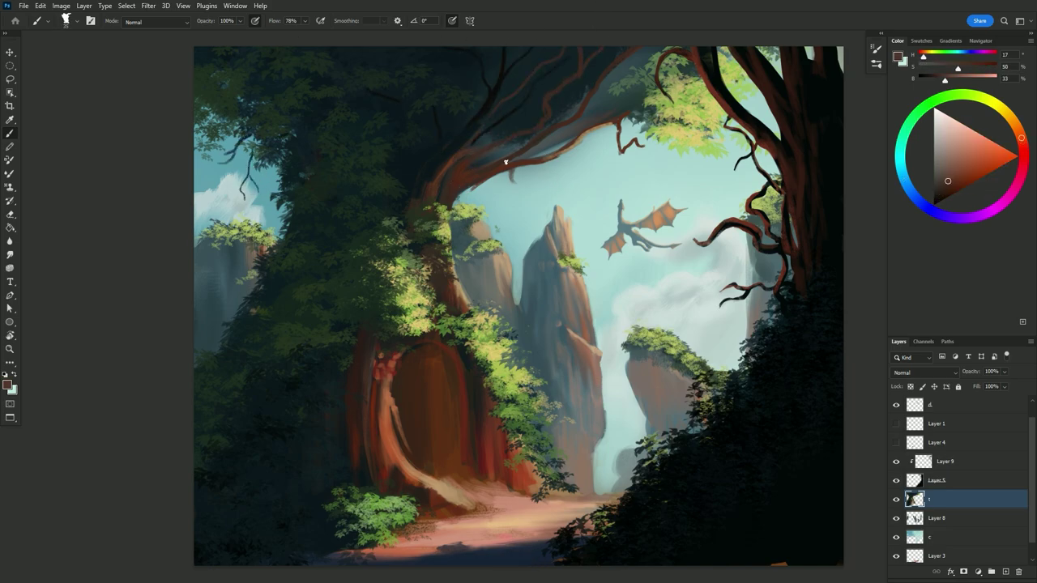
pyautogui.rightClick(859, 35)
pyautogui.press('Return')
pyautogui.keyDown('alt'); pyautogui.click(380, 422); pyautogui.keyUp('alt')
pyautogui.hotkey('alt', ']')
pyautogui.hotkey('alt', '[')
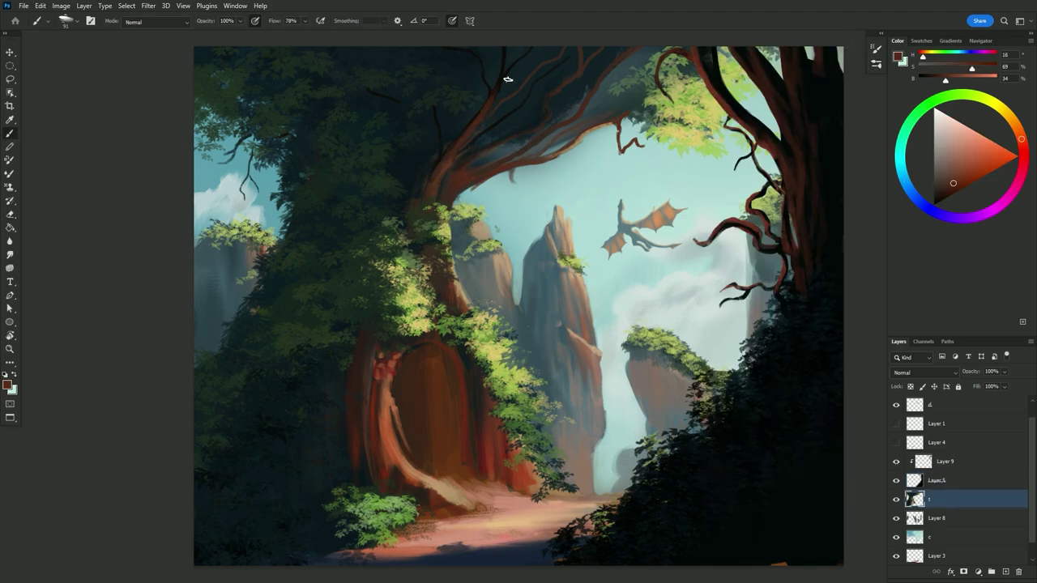
pyautogui.keyDown('alt'); pyautogui.click(444, 113); pyautogui.keyUp('alt')
pyautogui.press('[')
pyautogui.press('[')
pyautogui.press('[')
# Paint light tan strokes inside the tree-trunk doorway
pyautogui.keyDown('alt'); pyautogui.click(367, 441); pyautogui.keyUp('alt')
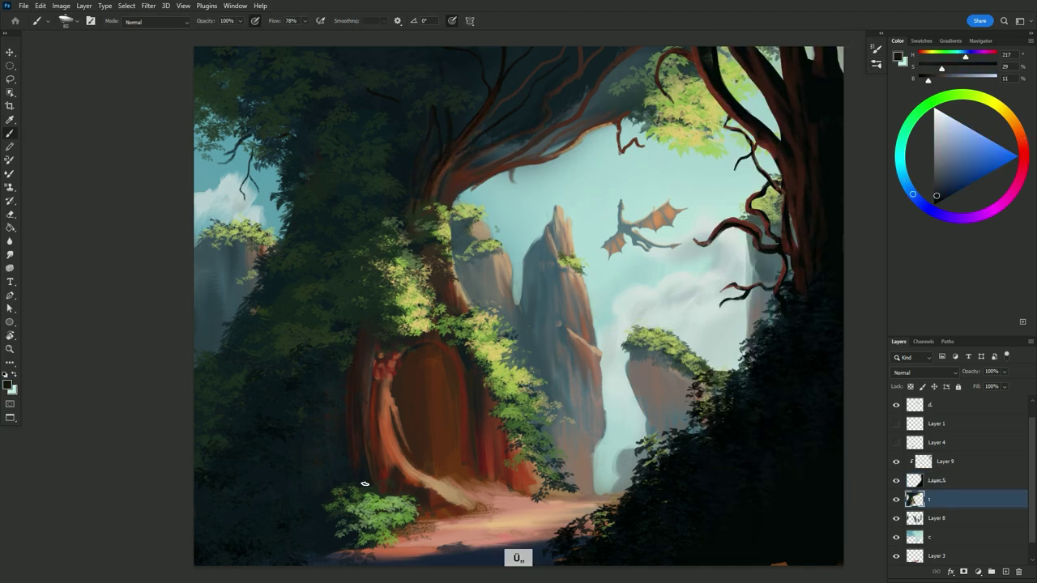
pyautogui.keyDown('alt'); pyautogui.click(460, 357); pyautogui.keyUp('alt')
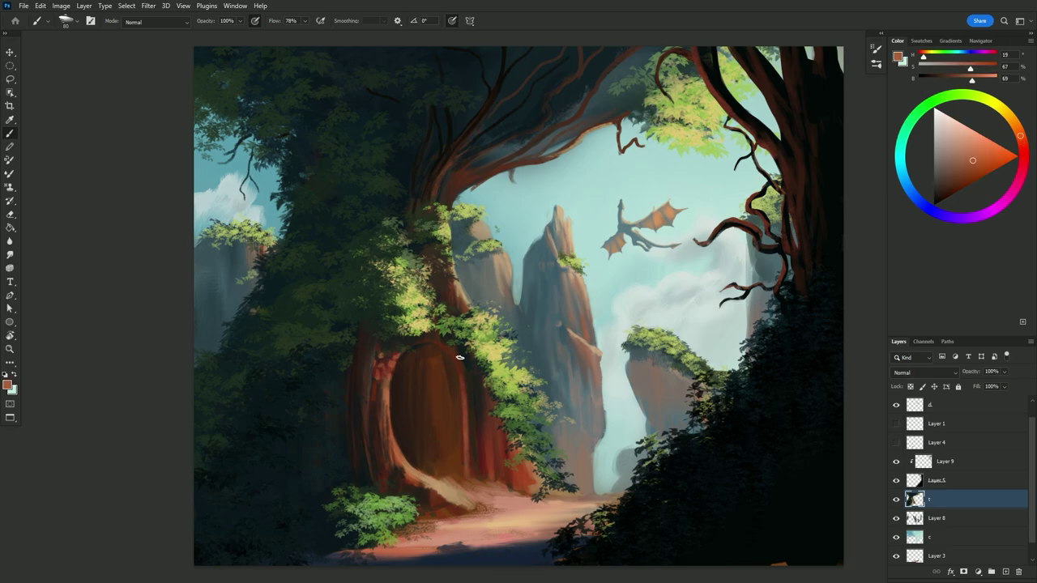
pyautogui.keyDown('alt'); pyautogui.click(521, 494); pyautogui.keyUp('alt')
pyautogui.moveTo(420, 360); pyautogui.dragTo(467, 441)
pyautogui.moveTo(447, 395); pyautogui.dragTo(454, 482)
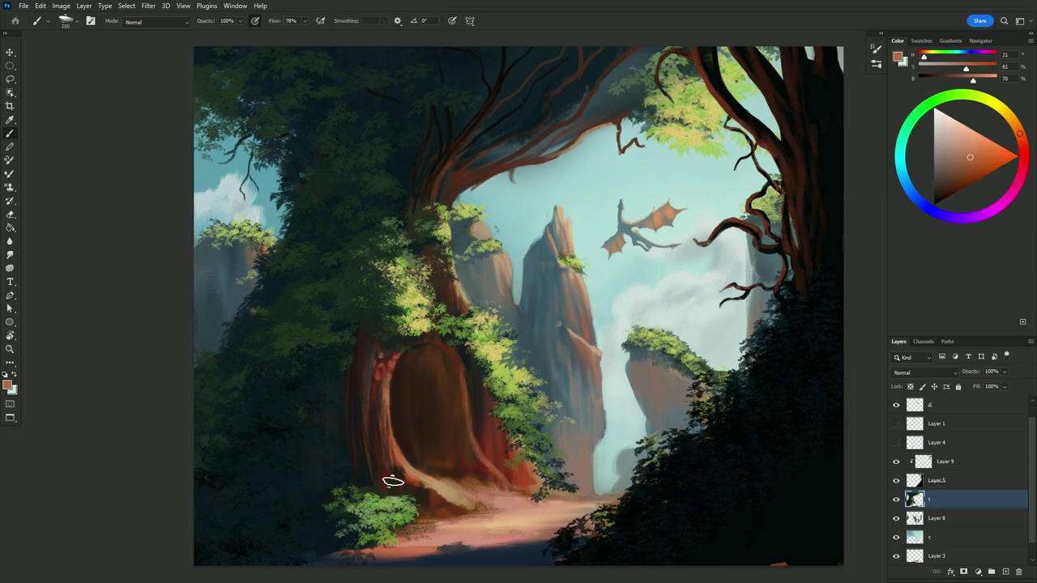
# Add more light touches inside the doorway and along its left edge
pyautogui.keyDown('alt'); pyautogui.click(394, 486); pyautogui.keyUp('alt')
pyautogui.moveTo(386, 374)
pyautogui.mouseDown()
pyautogui.moveTo(405, 486)
pyautogui.moveTo(390, 376)
pyautogui.mouseUp()
pyautogui.keyDown('alt'); pyautogui.click(381, 453); pyautogui.keyUp('alt')
pyautogui.keyDown('alt'); pyautogui.click(375, 401); pyautogui.keyUp('alt')
# With a 100 px dark red-brown brush, paint and touch up the door edge
pyautogui.keyDown('alt'); pyautogui.click(390, 371); pyautogui.keyUp('alt')
pyautogui.keyDown('alt'); pyautogui.click(381, 409); pyautogui.keyUp('alt')
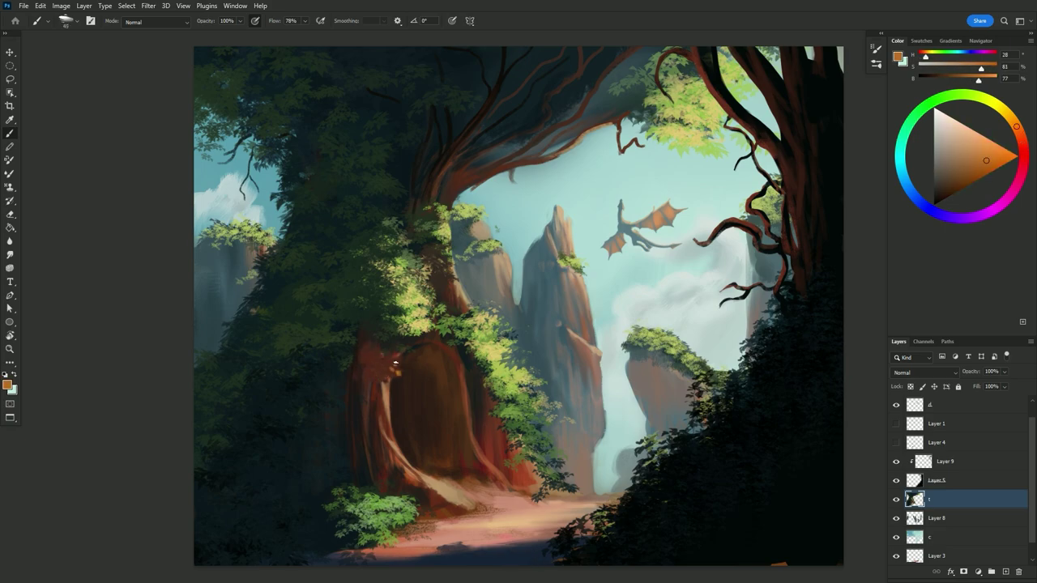
pyautogui.keyDown('alt'); pyautogui.click(454, 245); pyautogui.keyUp('alt')
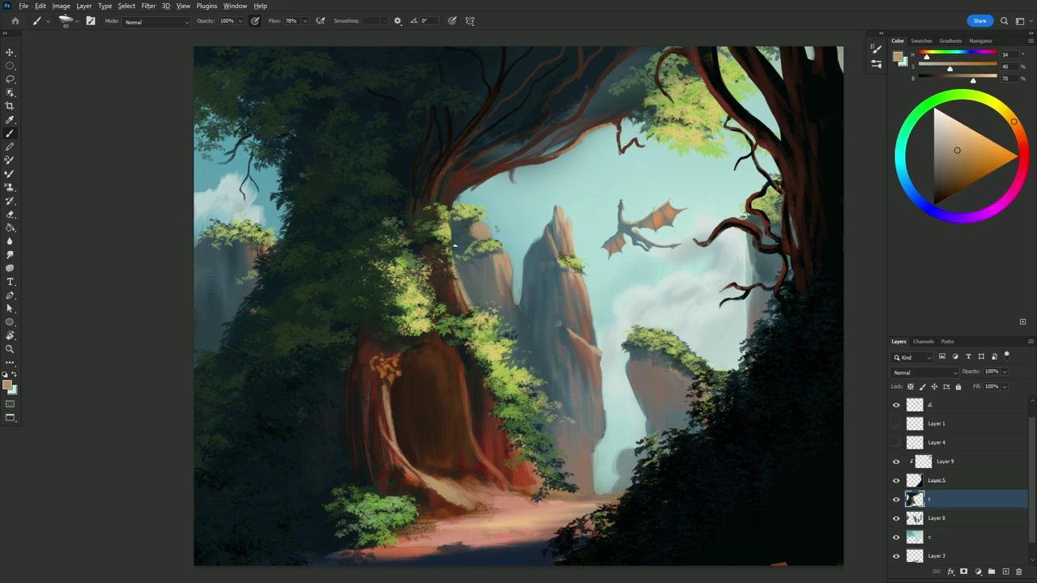
pyautogui.keyDown('alt'); pyautogui.click(498, 432); pyautogui.keyUp('alt')
pyautogui.keyDown('alt'); pyautogui.click(494, 409); pyautogui.keyUp('alt')
pyautogui.keyDown('alt'); pyautogui.click(464, 398); pyautogui.keyUp('alt')
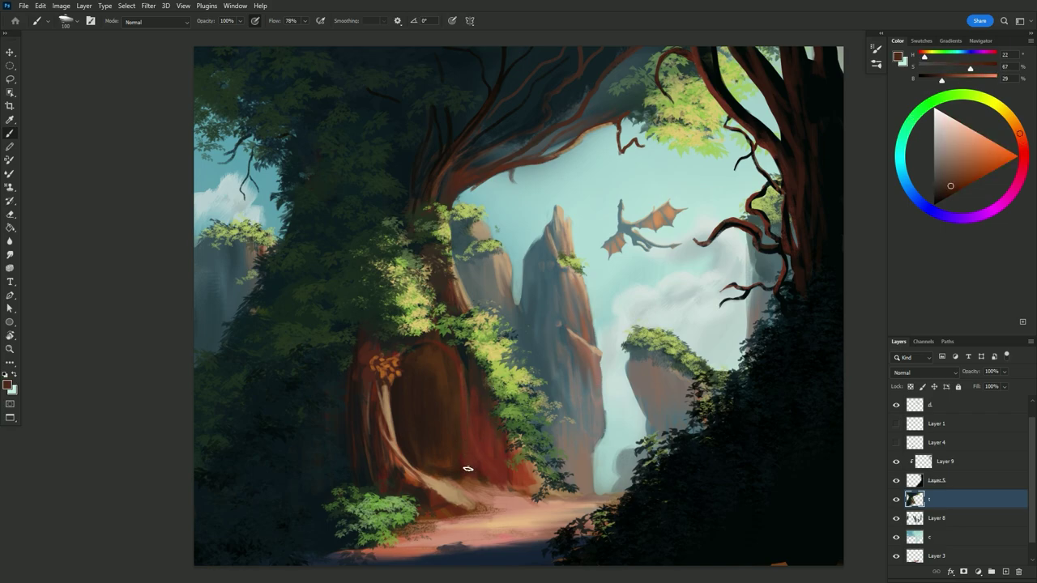
pyautogui.keyDown('alt'); pyautogui.click(388, 415); pyautogui.keyUp('alt')
# On Layer 3, switch to a larger angled brush and sample a dark brown
pyautogui.keyDown('alt'); pyautogui.click(437, 498); pyautogui.keyUp('alt')
pyautogui.hotkey('alt', ',')
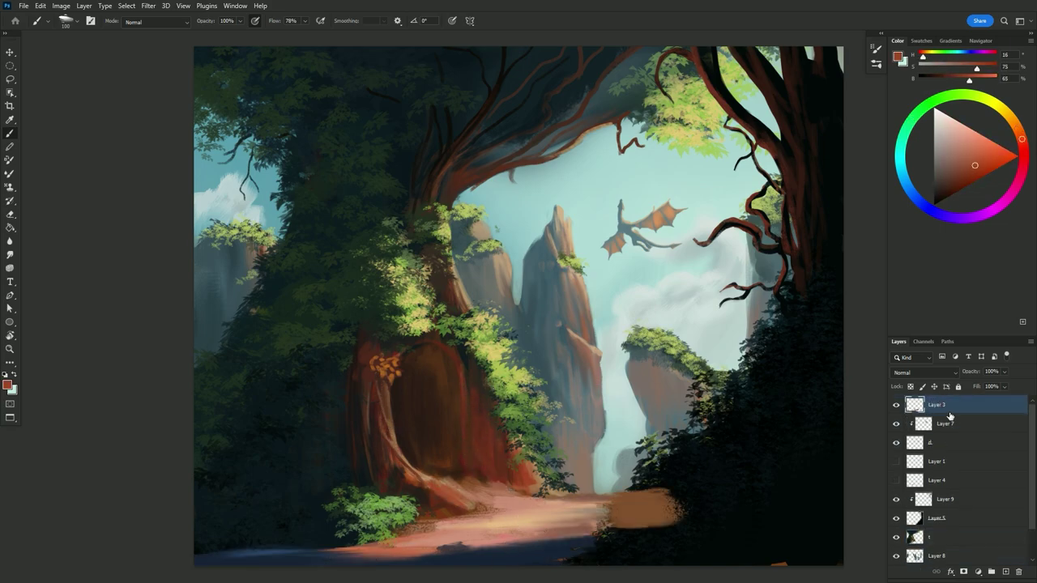
pyautogui.keyDown('alt'); pyautogui.click(444, 509); pyautogui.keyUp('alt')
pyautogui.keyDown('alt'); pyautogui.click(513, 521); pyautogui.keyUp('alt')
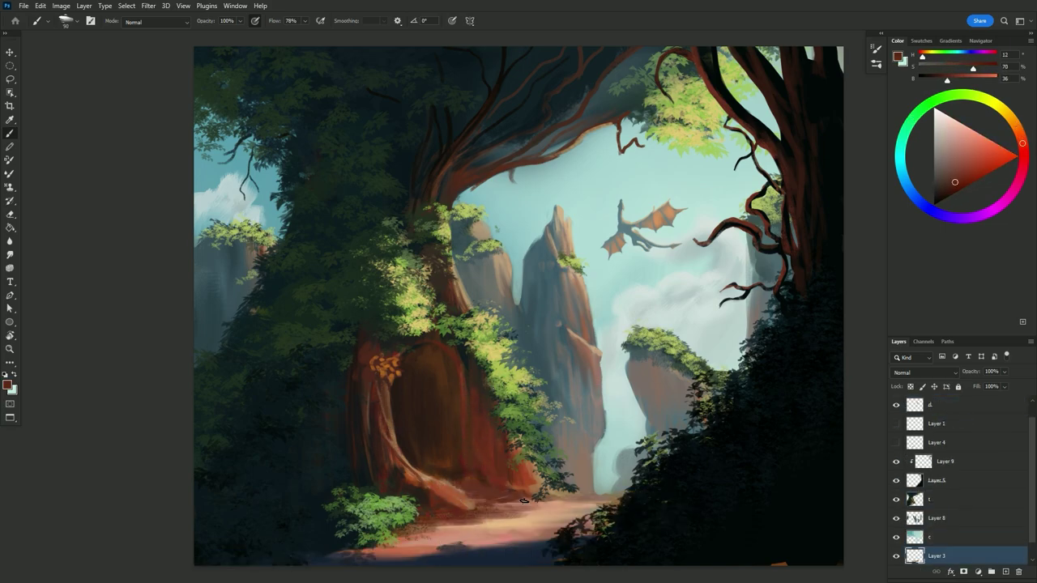
pyautogui.press('F5')
pyautogui.press('.')
pyautogui.press('F5')
pyautogui.keyDown('alt'); pyautogui.click(517, 508); pyautogui.keyUp('alt')
# On layer t, paint light touches beside the bush and near-black accents near the top
pyautogui.keyDown('alt'); pyautogui.click(417, 549); pyautogui.keyUp('alt')
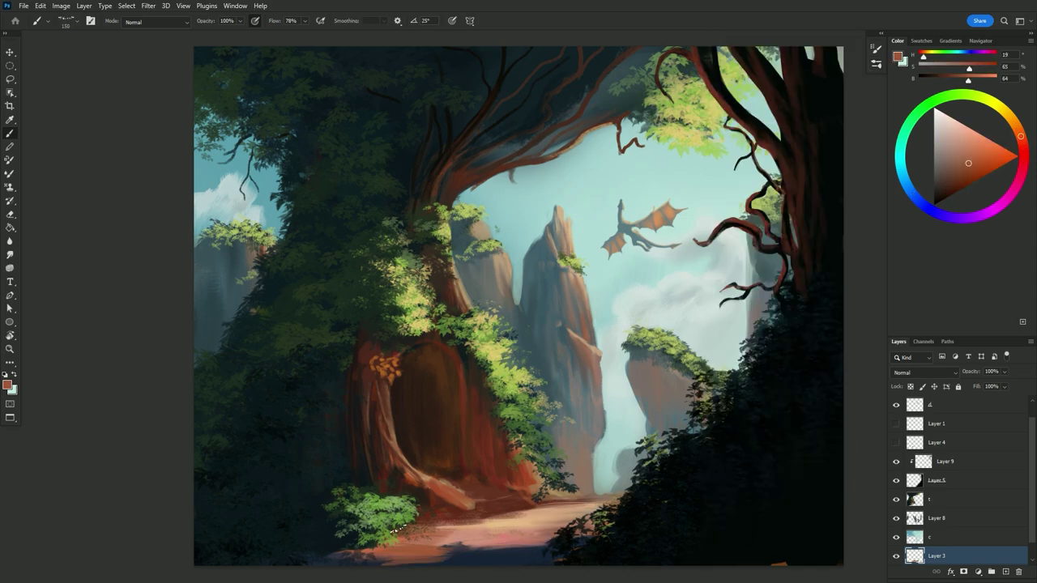
pyautogui.keyDown('ctrl'); pyautogui.click(418, 551); pyautogui.keyUp('ctrl')
pyautogui.keyDown('alt'); pyautogui.click(405, 487); pyautogui.keyUp('alt')
pyautogui.keyDown('alt'); pyautogui.click(431, 258); pyautogui.keyUp('alt')
pyautogui.keyDown('alt'); pyautogui.click(454, 57); pyautogui.keyUp('alt')
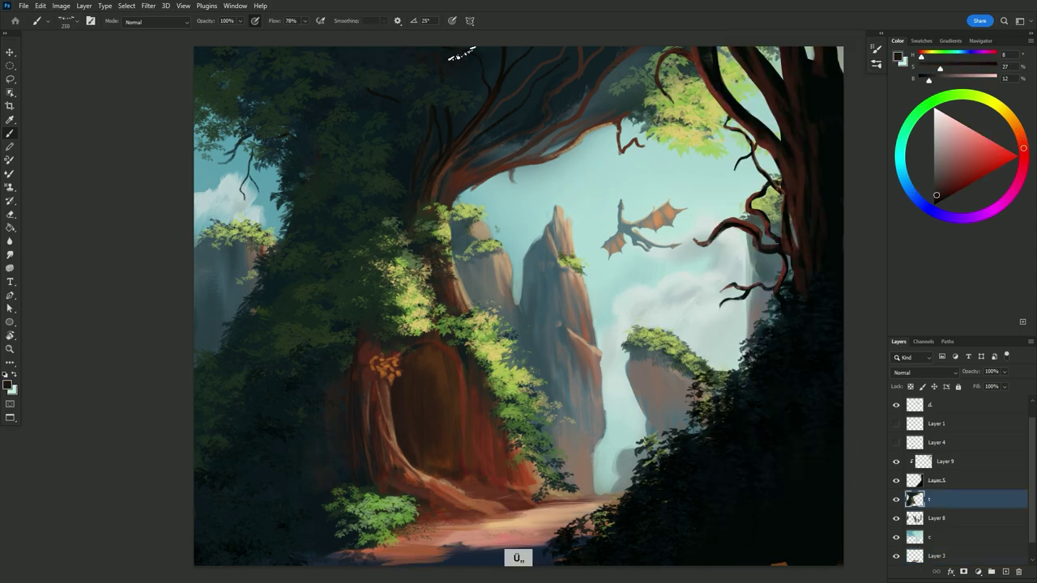
# Sample new colours, then enlarge, rotate and replace the brush tip
pyautogui.keyDown('alt'); pyautogui.click(455, 275); pyautogui.keyUp('alt')
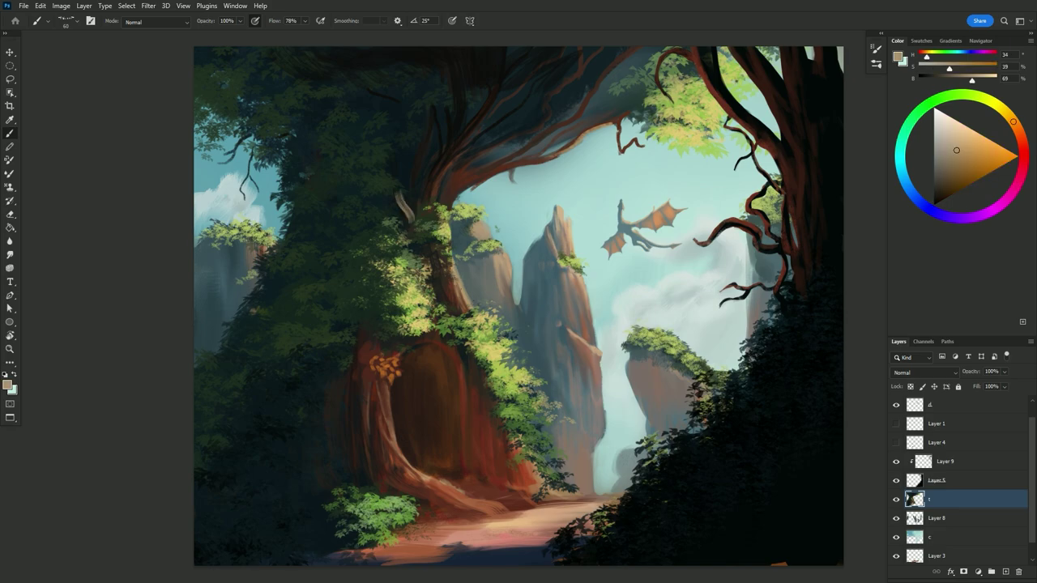
pyautogui.keyDown('alt'); pyautogui.click(394, 448); pyautogui.keyUp('alt')
pyautogui.rightClick(394, 448)
pyautogui.press('.')
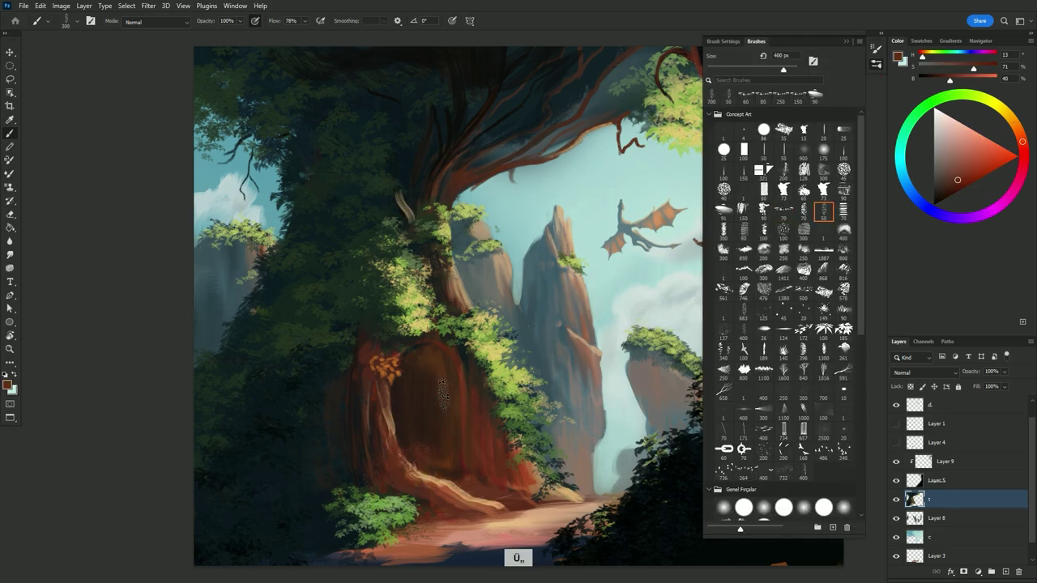
pyautogui.press('Return')
pyautogui.keyDown('alt'); pyautogui.click(325, 441); pyautogui.keyUp('alt')
# Paint dark magenta-black strokes on the trunk
pyautogui.keyDown('alt'); pyautogui.click(405, 210); pyautogui.keyUp('alt')
pyautogui.keyDown('alt'); pyautogui.click(486, 227); pyautogui.keyUp('alt')
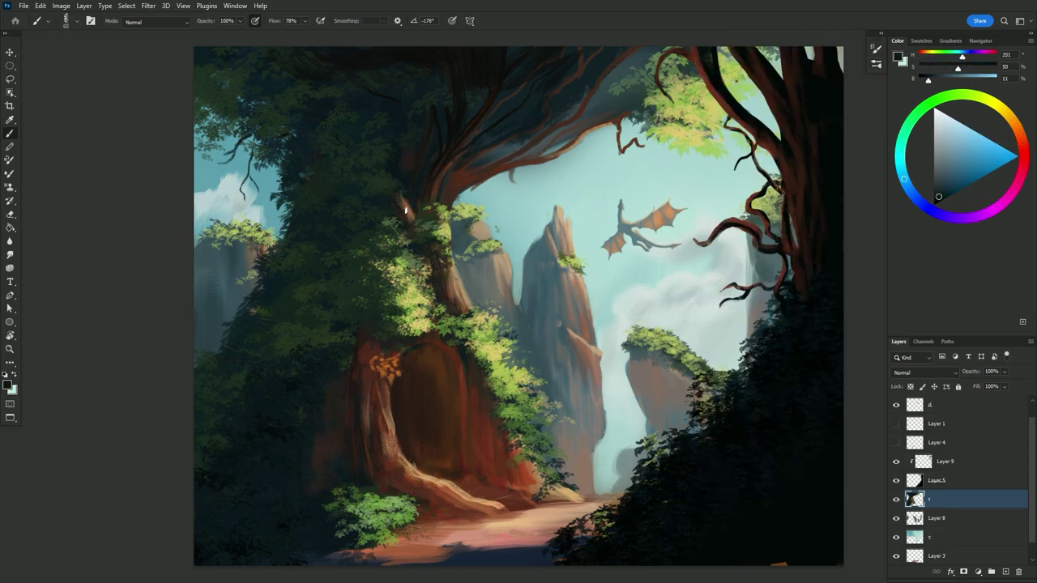
pyautogui.keyDown('alt'); pyautogui.click(465, 291); pyautogui.keyUp('alt')
pyautogui.keyDown('alt'); pyautogui.click(358, 367); pyautogui.keyUp('alt')
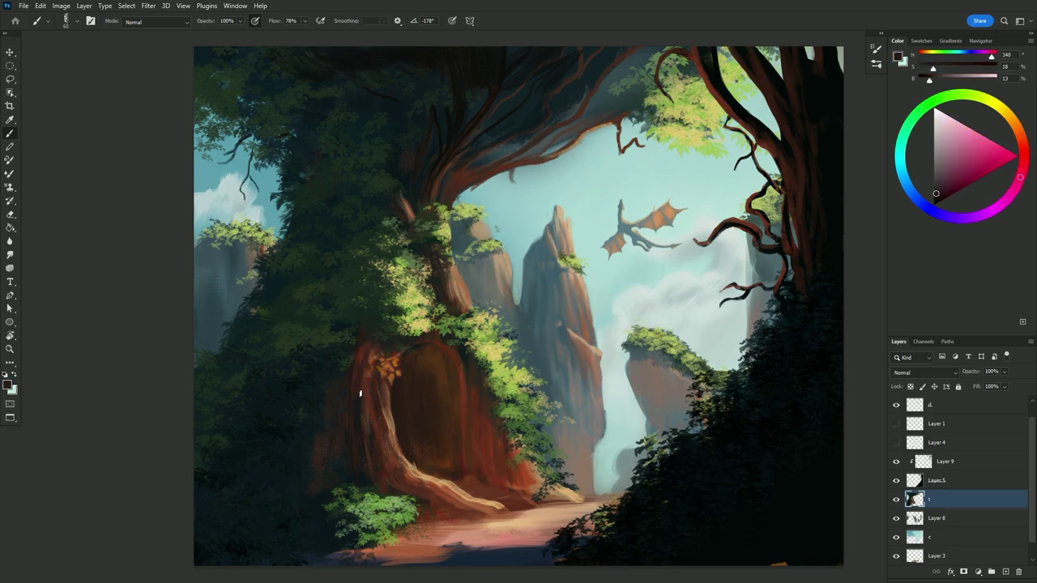
# With a 400 px leaf brush in dark blue, darken the foliage along the top edge
pyautogui.keyDown('alt'); pyautogui.click(354, 359); pyautogui.keyUp('alt')
pyautogui.press('F5')
pyautogui.press('F5')
pyautogui.keyDown('alt'); pyautogui.click(461, 228); pyautogui.keyUp('alt')
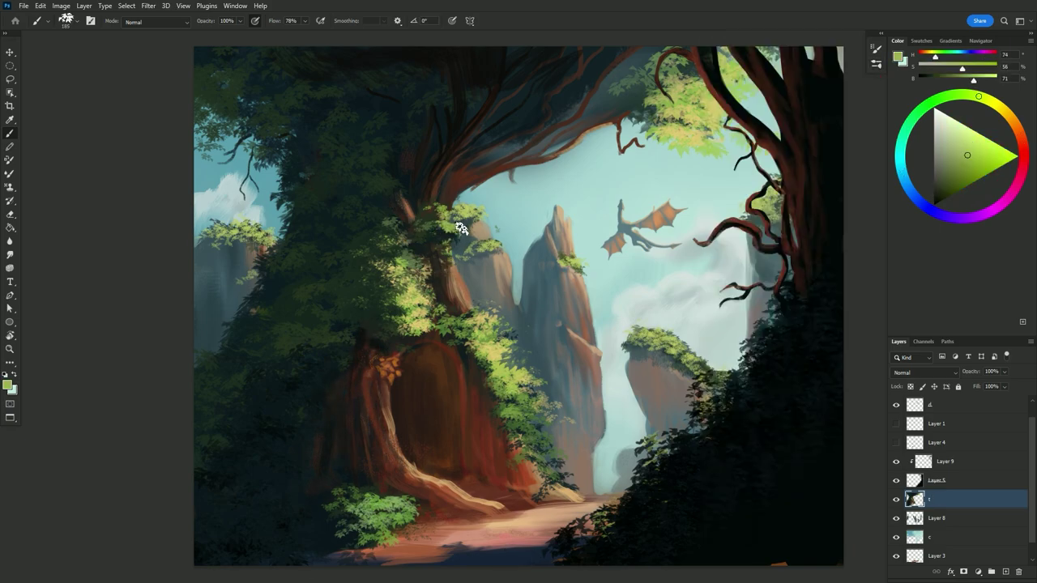
pyautogui.press(']')
pyautogui.press(']')
pyautogui.press(']')
pyautogui.keyDown('alt'); pyautogui.click(637, 70); pyautogui.keyUp('alt')
pyautogui.keyDown('alt'); pyautogui.click(556, 116); pyautogui.keyUp('alt')
pyautogui.keyDown('alt'); pyautogui.click(551, 62); pyautogui.keyUp('alt')
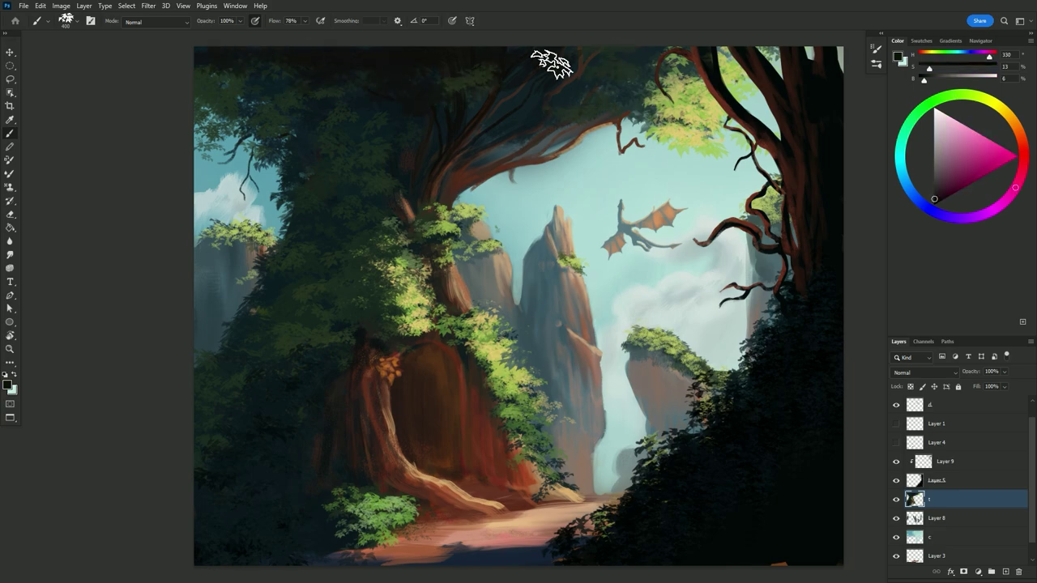
pyautogui.keyDown('alt'); pyautogui.click(441, 117); pyautogui.keyUp('alt')
# Paint pale yellow leaves in the upper-right canopy on layer t
pyautogui.press(']')
pyautogui.press(']')
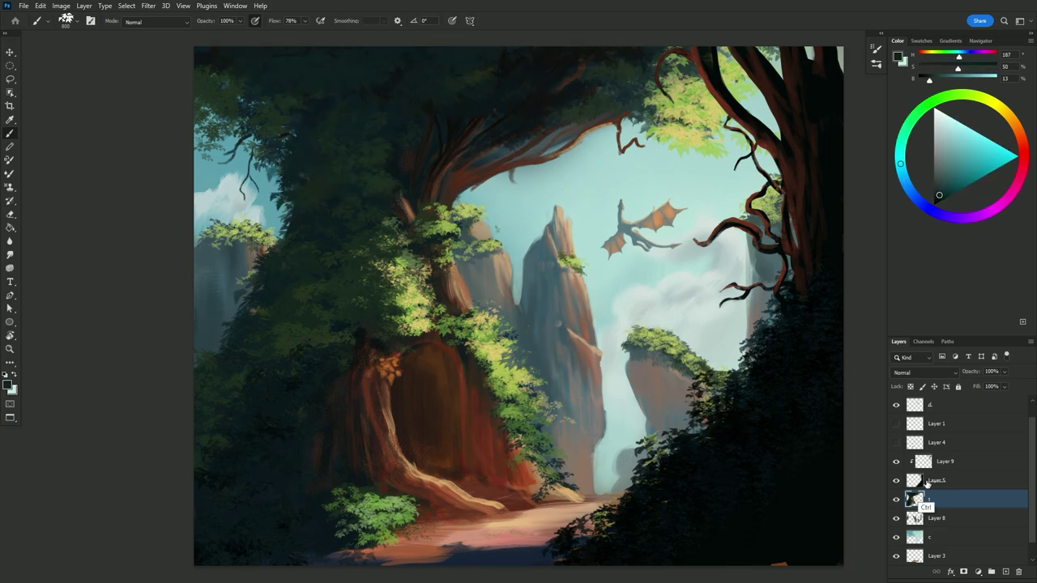
pyautogui.hotkey('alt', ']')
pyautogui.keyDown('alt'); pyautogui.click(778, 95); pyautogui.keyUp('alt')
pyautogui.hotkey('alt', '[')
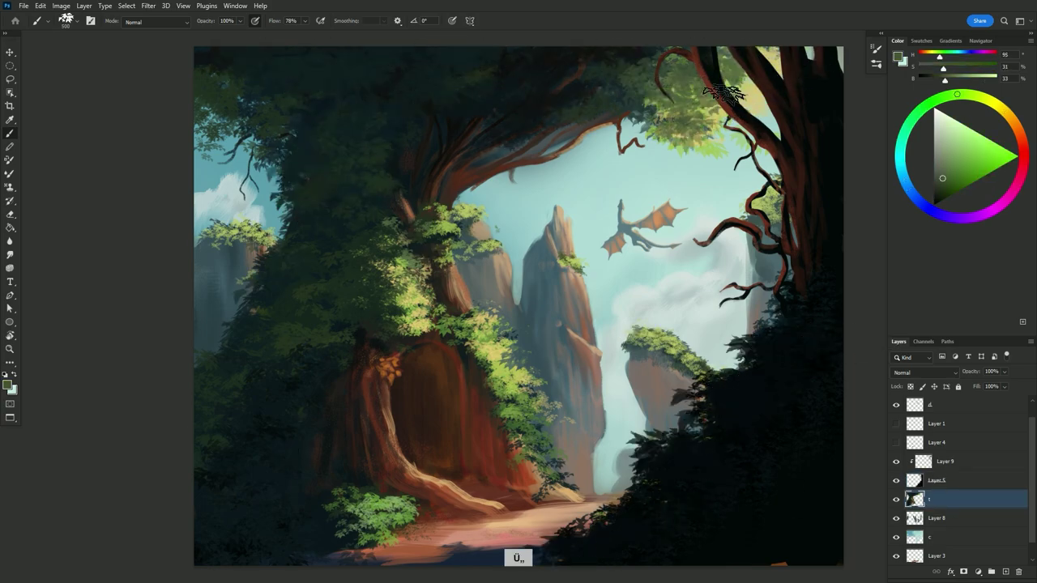
pyautogui.press('[')
pyautogui.press('[')
pyautogui.press('[')
pyautogui.keyDown('alt'); pyautogui.click(681, 138); pyautogui.keyUp('alt')
# Blend the upper-right foliage into streaky dark green strokes
pyautogui.keyDown('alt'); pyautogui.click(753, 81); pyautogui.keyUp('alt')
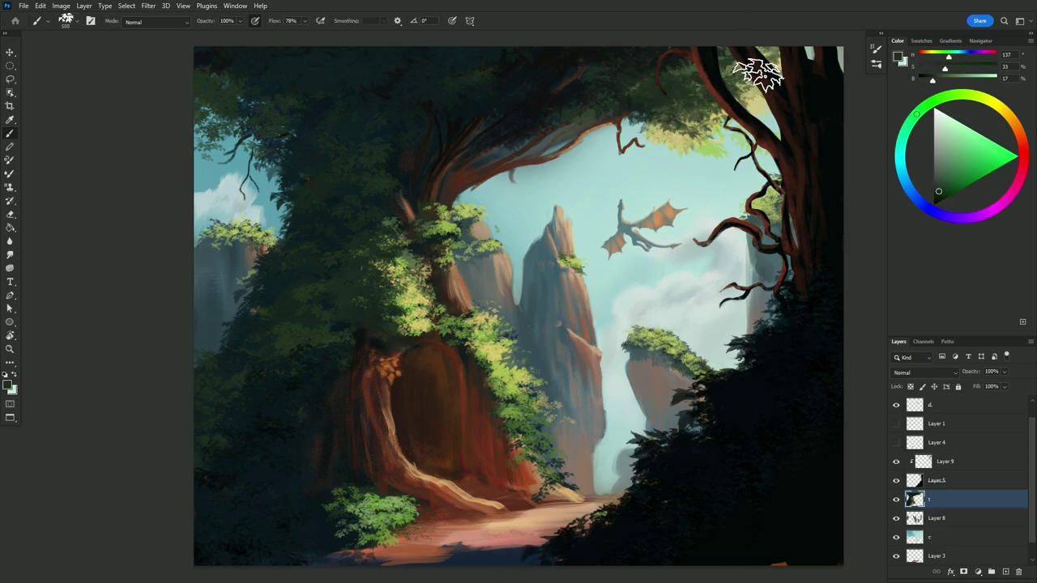
pyautogui.press('e')
pyautogui.press('b')
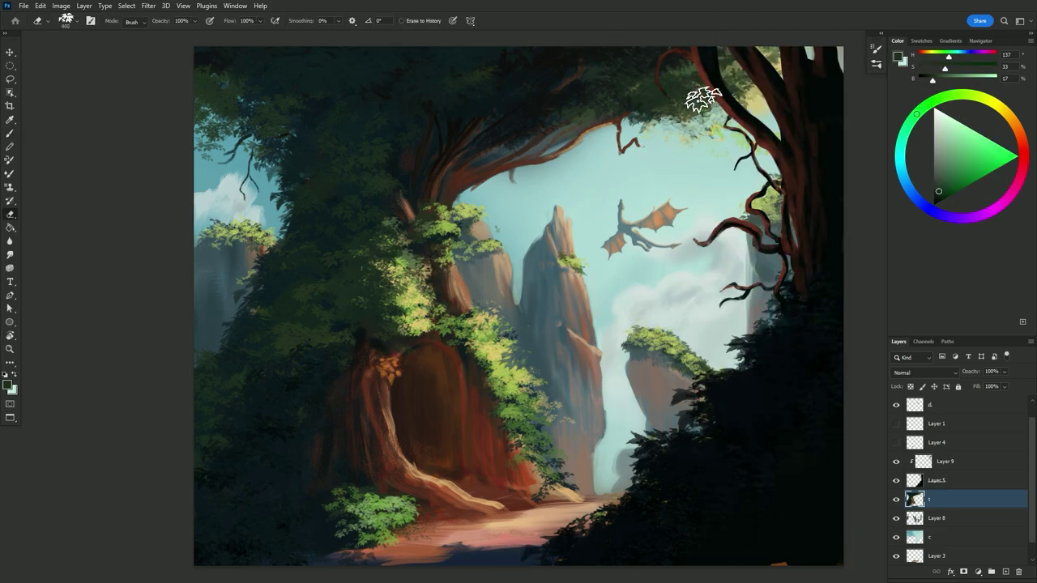
pyautogui.moveTo(648, 81); pyautogui.dragTo(770, 60)
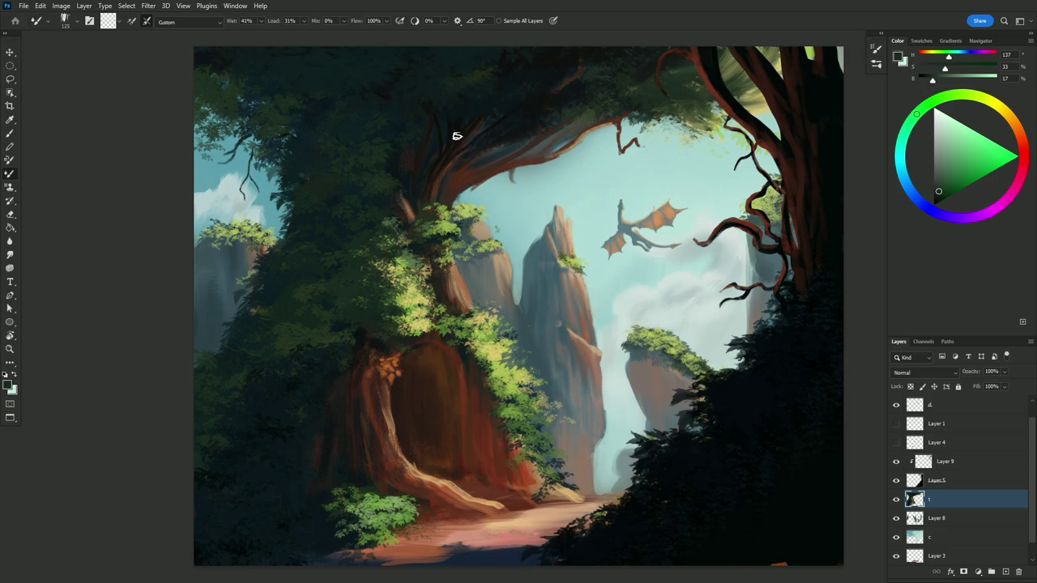
# On Layer 3, paint a dark rock beside the path and light pinkish highlights over the path
pyautogui.keyDown('alt'); pyautogui.click(423, 507); pyautogui.keyUp('alt')
pyautogui.hotkey('shift', 'b')
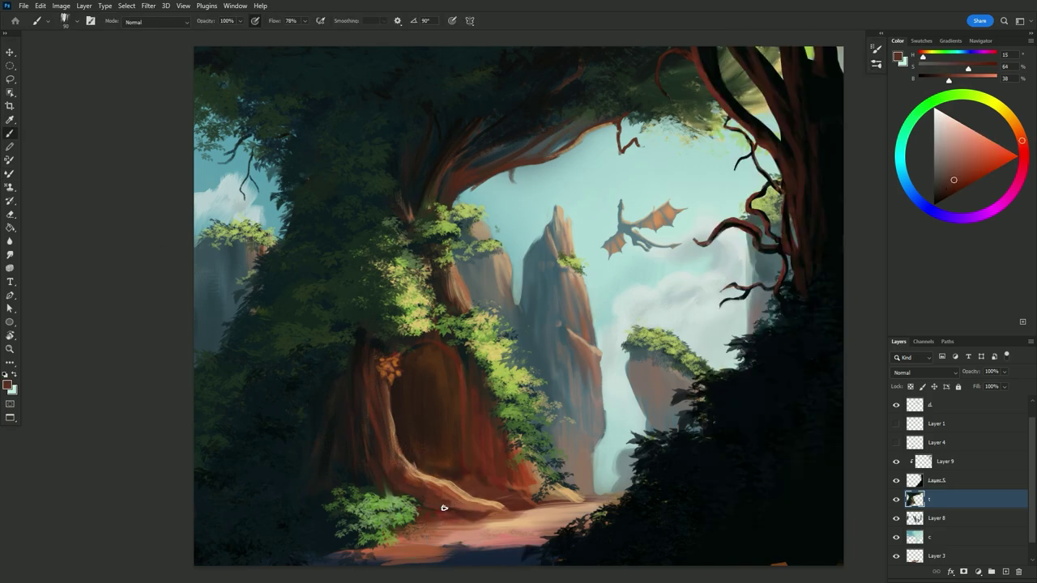
pyautogui.keyDown('alt'); pyautogui.click(444, 508); pyautogui.keyUp('alt')
pyautogui.hotkey('alt', ',')
pyautogui.keyDown('alt'); pyautogui.click(468, 558); pyautogui.keyUp('alt')
pyautogui.moveTo(470, 555); pyautogui.dragTo(527, 558)
pyautogui.keyDown('alt'); pyautogui.click(511, 541); pyautogui.keyUp('alt')
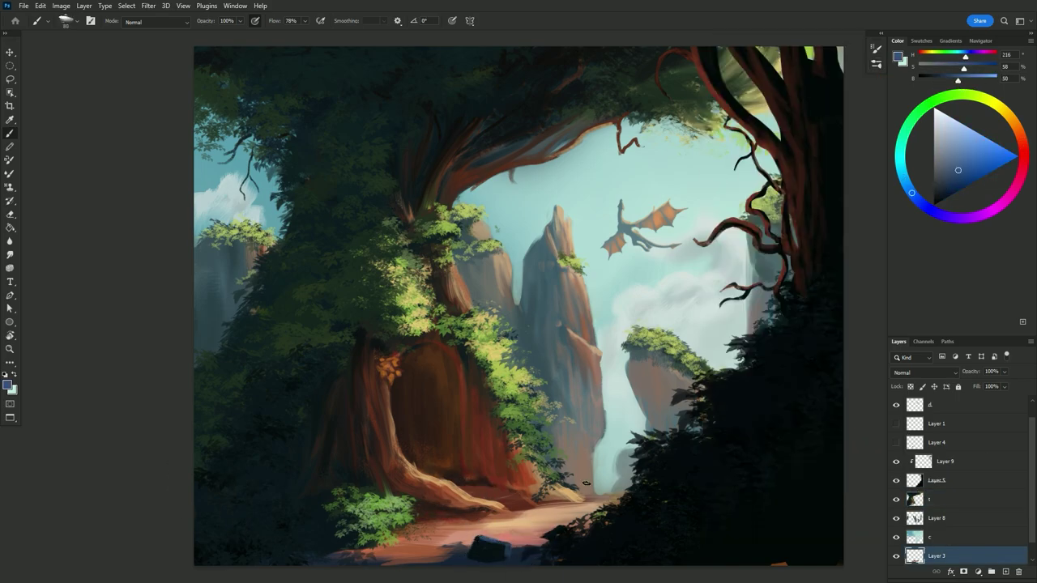
pyautogui.keyDown('alt'); pyautogui.click(518, 531); pyautogui.keyUp('alt')
pyautogui.moveTo(486, 522); pyautogui.dragTo(598, 515)
# Dab yellow-green leaf tufts around the trunk base on layer t, then add Layer 10
pyautogui.keyDown('ctrl'); pyautogui.click(567, 513); pyautogui.keyUp('ctrl')
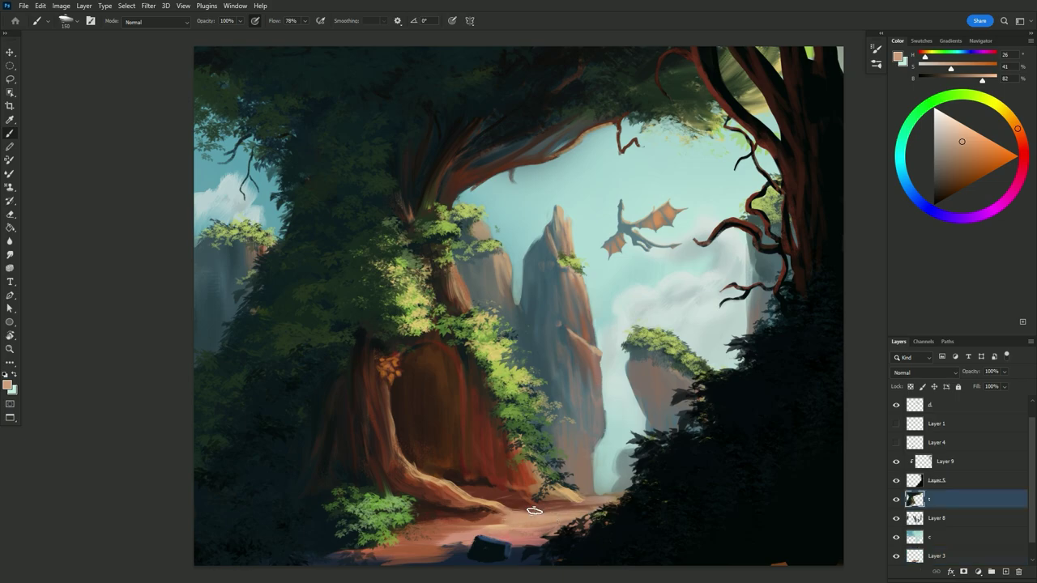
pyautogui.keyDown('alt'); pyautogui.click(499, 489); pyautogui.keyUp('alt')
pyautogui.keyDown('alt'); pyautogui.click(499, 489); pyautogui.keyUp('alt')
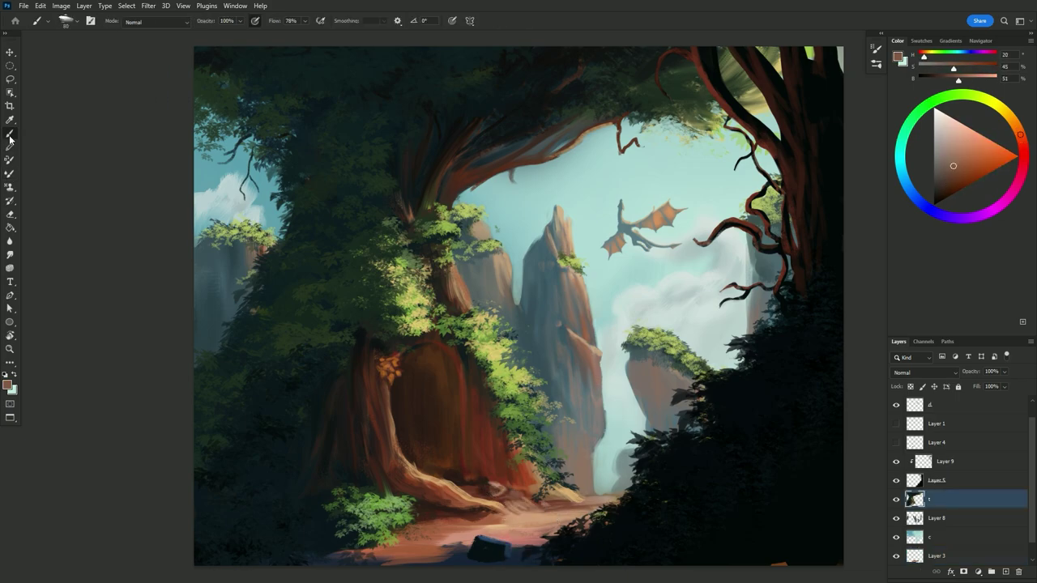
pyautogui.moveTo(486, 495)
pyautogui.mouseDown()
pyautogui.moveTo(506, 491)
pyautogui.moveTo(386, 505)
pyautogui.mouseUp()
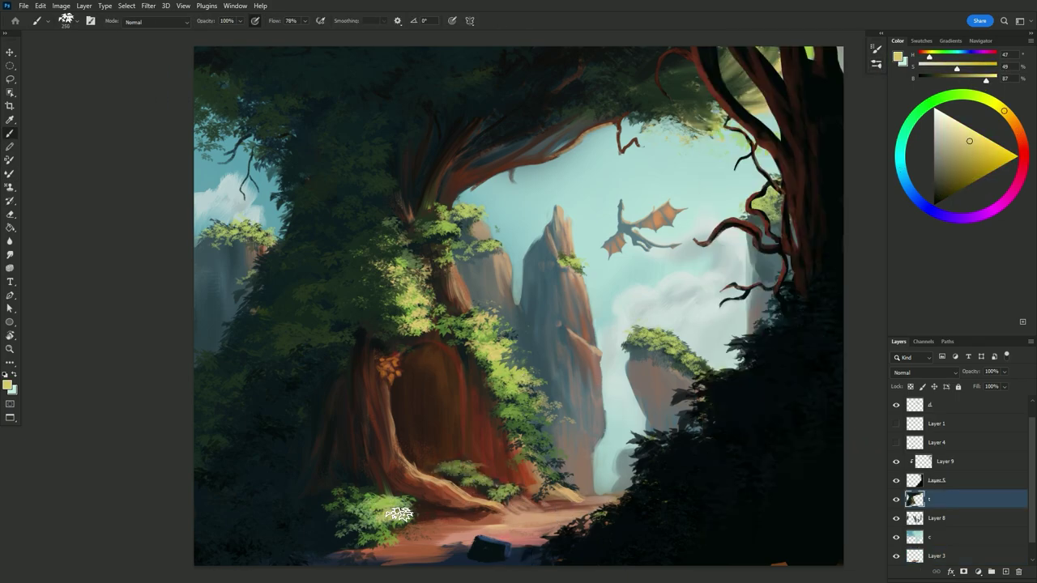
pyautogui.keyDown('alt'); pyautogui.click(382, 527); pyautogui.keyUp('alt')
pyautogui.hotkey('ctrl', 'shift', 'alt', 'n')
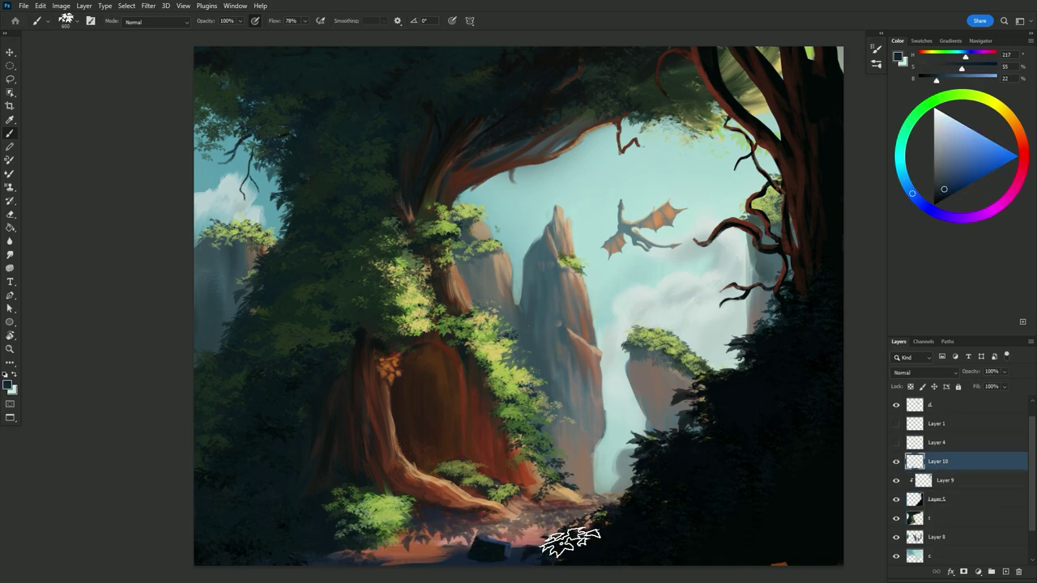
# Paint rock texture along the path, skew it into ground perspective, and erase to open the path
pyautogui.moveTo(567, 537); pyautogui.dragTo(398, 527)
pyautogui.hotkey('ctrl', 't')
pyautogui.moveTo(625, 562)
pyautogui.mouseDown()
pyautogui.moveTo(585, 571)
pyautogui.moveTo(648, 548)
pyautogui.mouseUp()
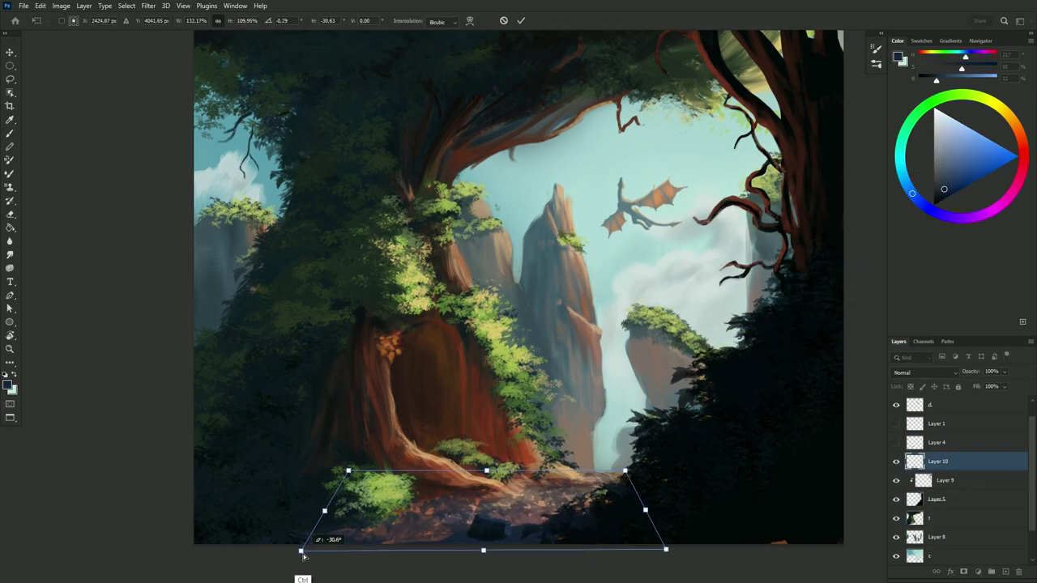
pyautogui.press('Return')
pyautogui.press('e')
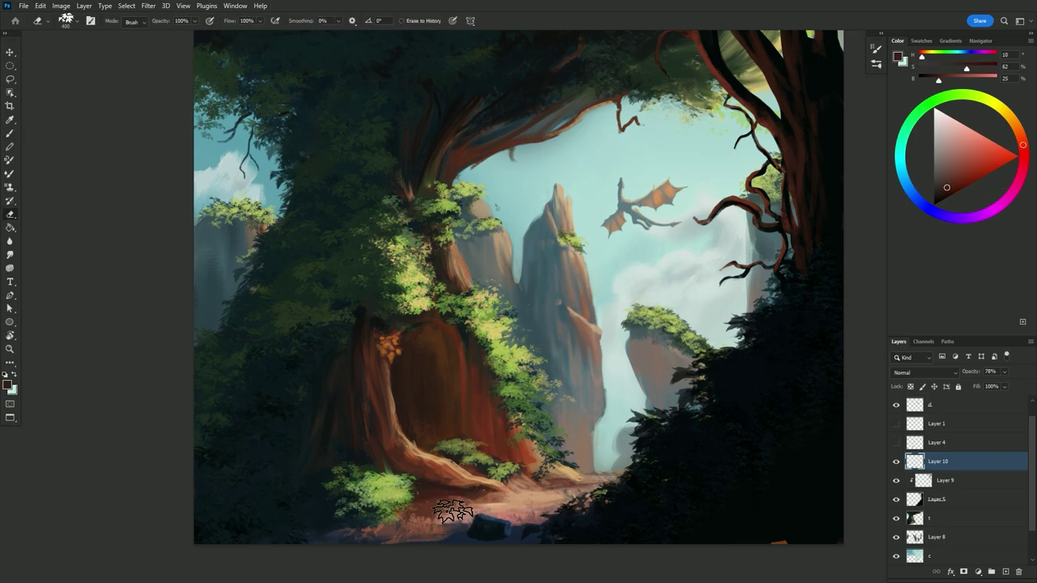
pyautogui.moveTo(334, 528)
pyautogui.mouseDown()
pyautogui.moveTo(430, 498)
pyautogui.moveTo(459, 538)
pyautogui.moveTo(526, 492)
pyautogui.mouseUp()
pyautogui.press('b')
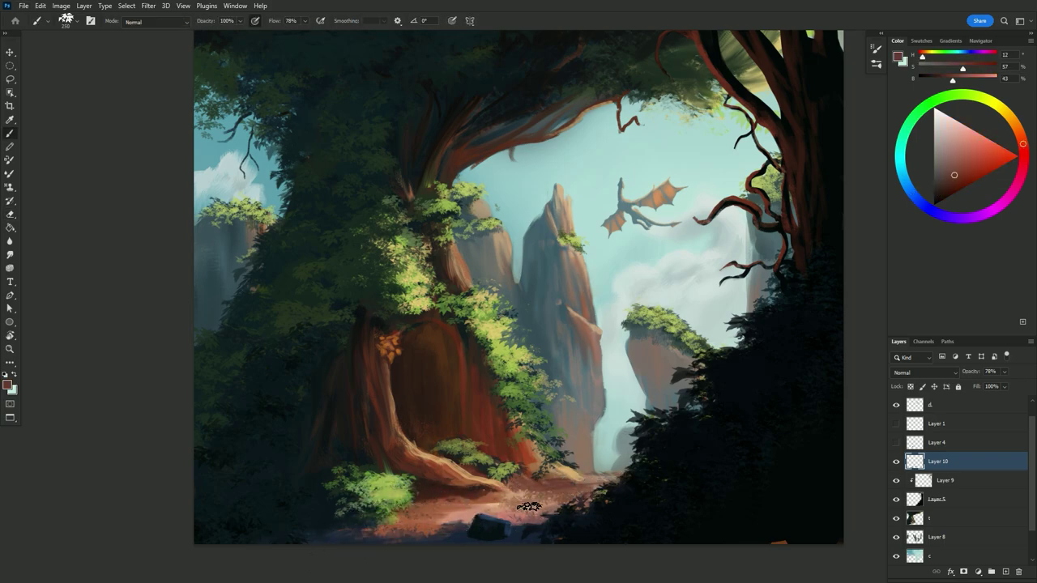
# On Layer 8, choose a different brush tip and sample pale sky colours
pyautogui.keyDown('alt'); pyautogui.click(535, 495); pyautogui.keyUp('alt')
pyautogui.keyDown('ctrl'); pyautogui.click(267, 544); pyautogui.keyUp('ctrl')
pyautogui.press('F5')
pyautogui.click(744, 212)
pyautogui.press('F5')
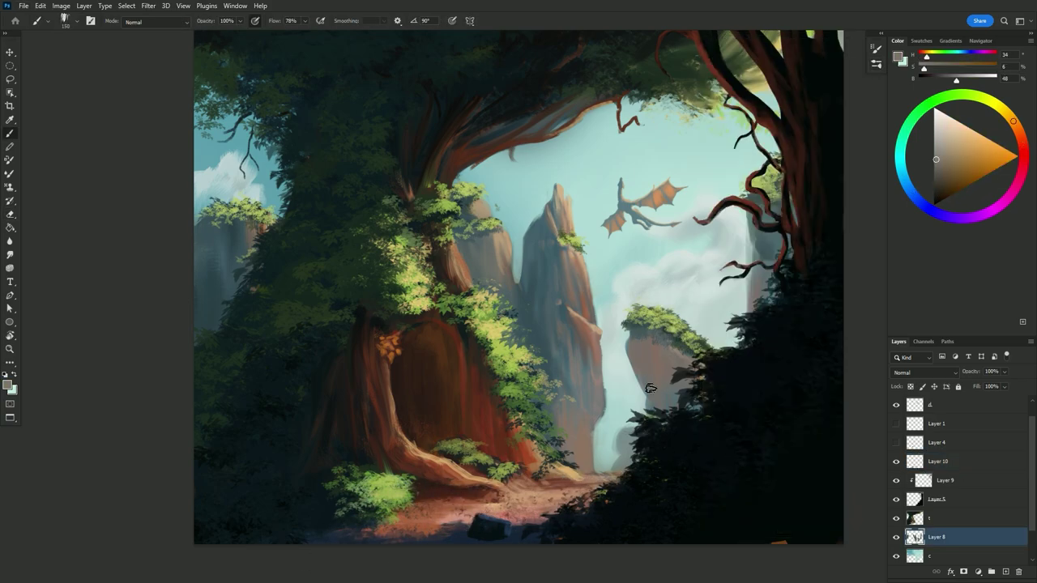
pyautogui.keyDown('alt'); pyautogui.click(654, 351); pyautogui.keyUp('alt')
pyautogui.keyDown('alt'); pyautogui.click(645, 366); pyautogui.keyUp('alt')
pyautogui.keyDown('alt'); pyautogui.click(635, 328); pyautogui.keyUp('alt')
# Switch brush tip and paint dark shadow strokes on the left rock pillar
pyautogui.press('F5')
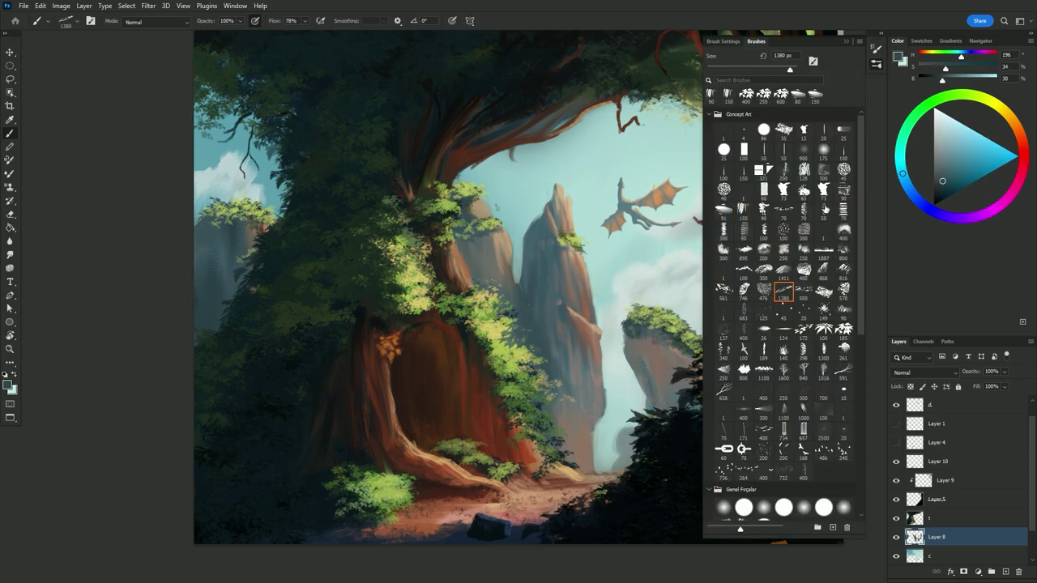
pyautogui.click(782, 199)
pyautogui.press('F5')
pyautogui.keyDown('alt'); pyautogui.click(648, 365); pyautogui.keyUp('alt')
pyautogui.keyDown('alt'); pyautogui.click(592, 301); pyautogui.keyUp('alt')
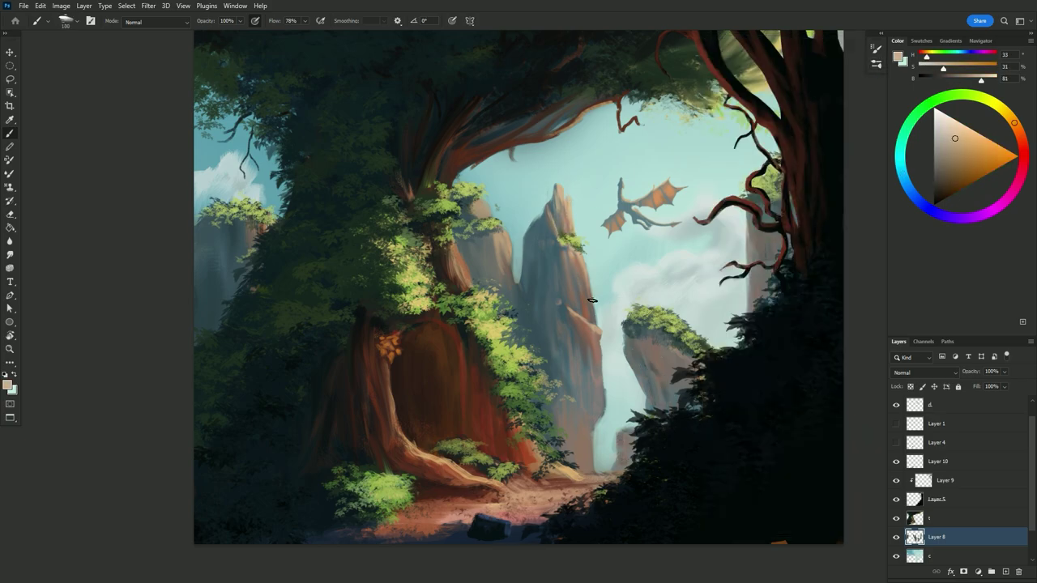
pyautogui.keyDown('alt'); pyautogui.click(244, 219); pyautogui.keyUp('alt')
pyautogui.moveTo(231, 235); pyautogui.dragTo(227, 275)
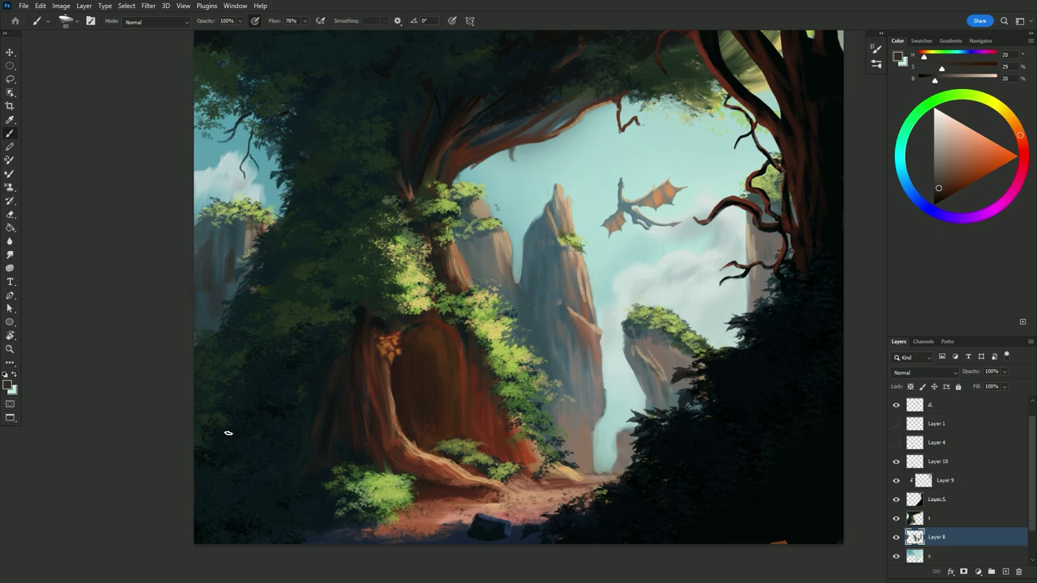
# On layer t, sample trunk brown and dark blue, resizing the brush to about 125 then 81 px
pyautogui.keyDown('alt'); pyautogui.click(454, 280); pyautogui.keyUp('alt')
pyautogui.press('[')
pyautogui.hotkey('alt', ']')
pyautogui.keyDown('alt'); pyautogui.click(453, 281); pyautogui.keyUp('alt')
pyautogui.keyDown('alt'); pyautogui.click(453, 270); pyautogui.keyUp('alt')
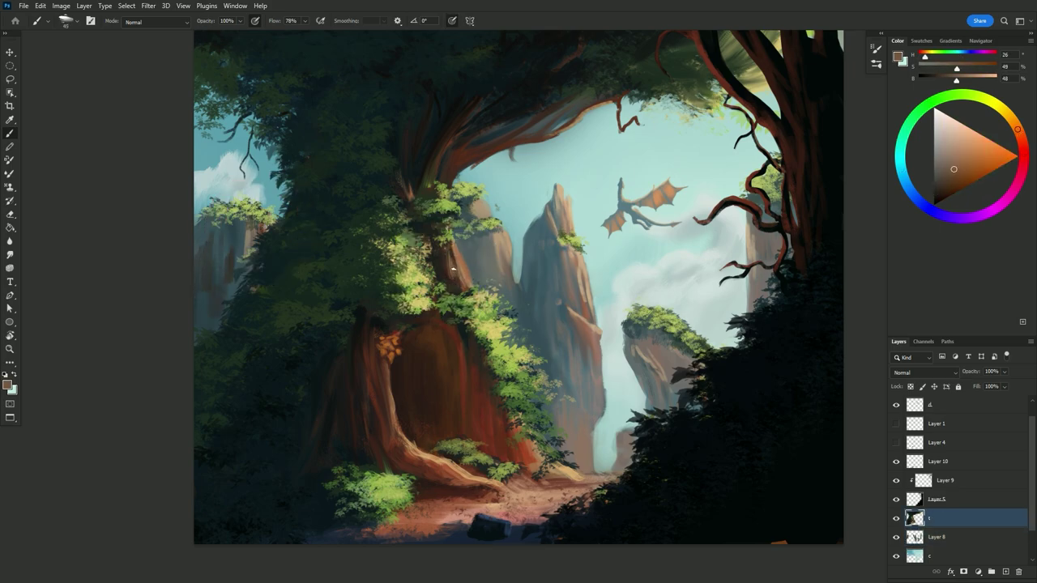
pyautogui.moveTo(386, 437); pyautogui.dragTo(320, 450)
pyautogui.keyDown('alt'); pyautogui.click(380, 313); pyautogui.keyUp('alt')
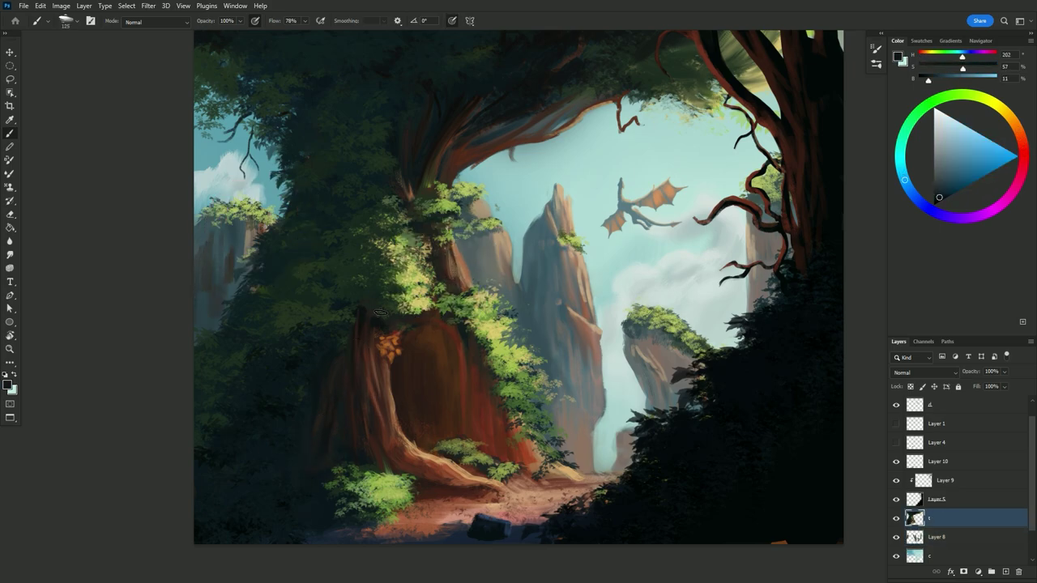
pyautogui.moveTo(535, 357); pyautogui.dragTo(507, 324)
# Back on Layer 8, sample a muted brown and pick a different brush preset
pyautogui.keyDown('alt'); pyautogui.click(517, 236); pyautogui.keyUp('alt')
pyautogui.hotkey('alt', '[')
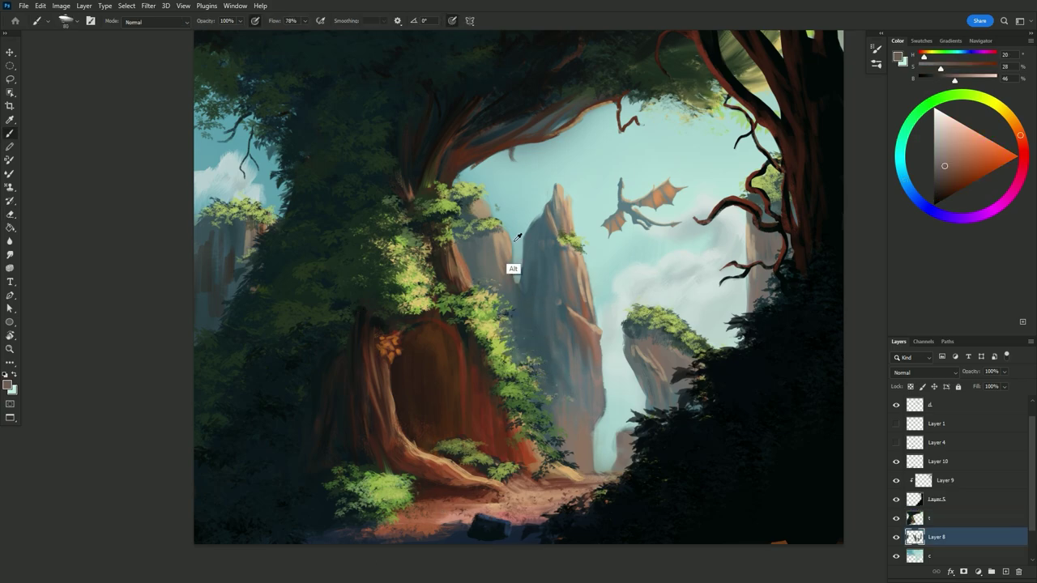
pyautogui.keyDown('alt'); pyautogui.click(492, 205); pyautogui.keyUp('alt')
pyautogui.click(875, 67)
pyautogui.press('udiaeresis')
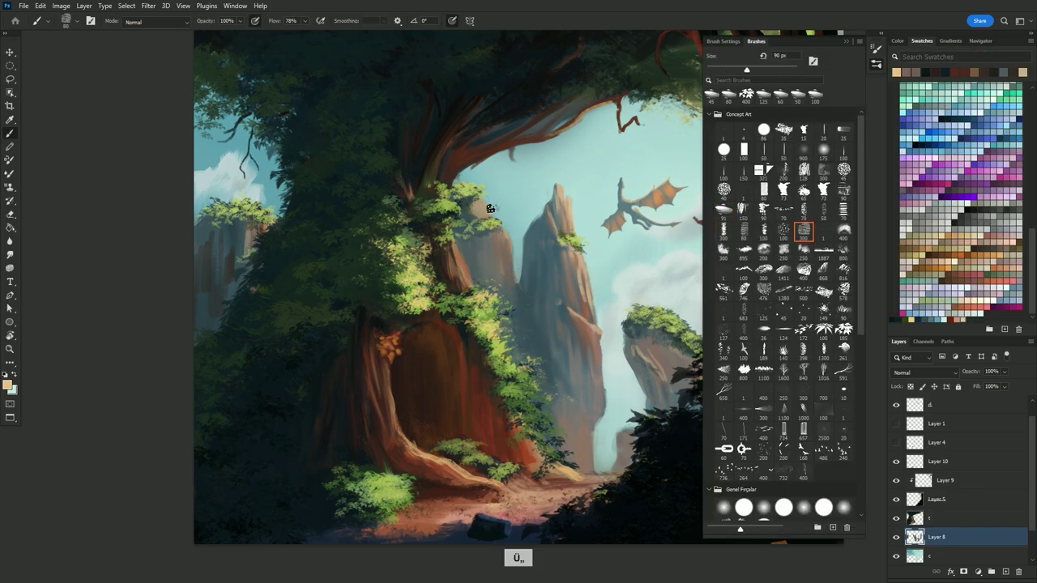
pyautogui.press(',')
pyautogui.press(',')
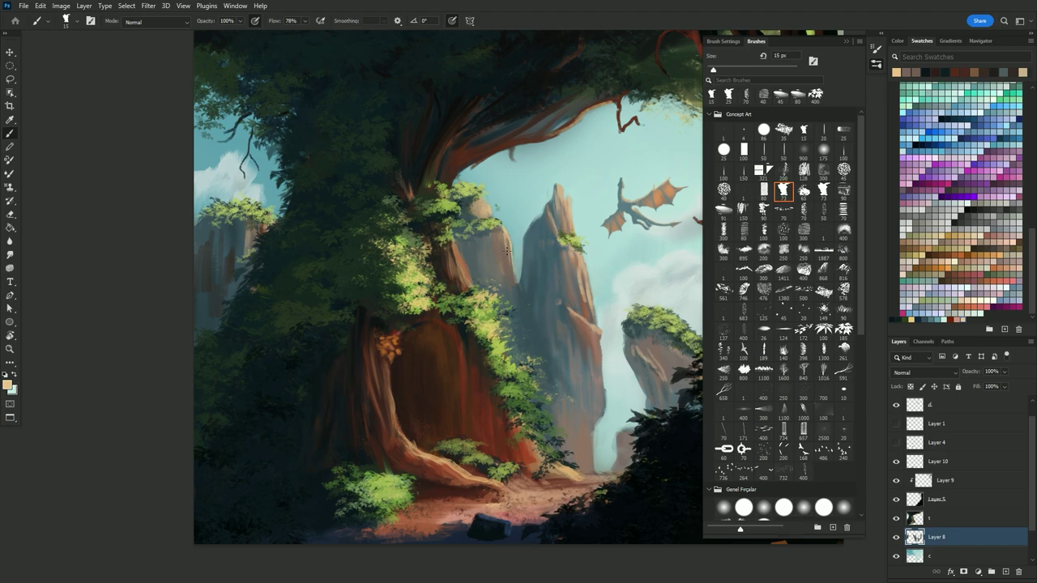
pyautogui.click(490, 223)
# Sample tan, grey, brown and grey-blue tones from the rock spires with the Mixer Brush
pyautogui.moveTo(475, 200); pyautogui.dragTo(430, 205)
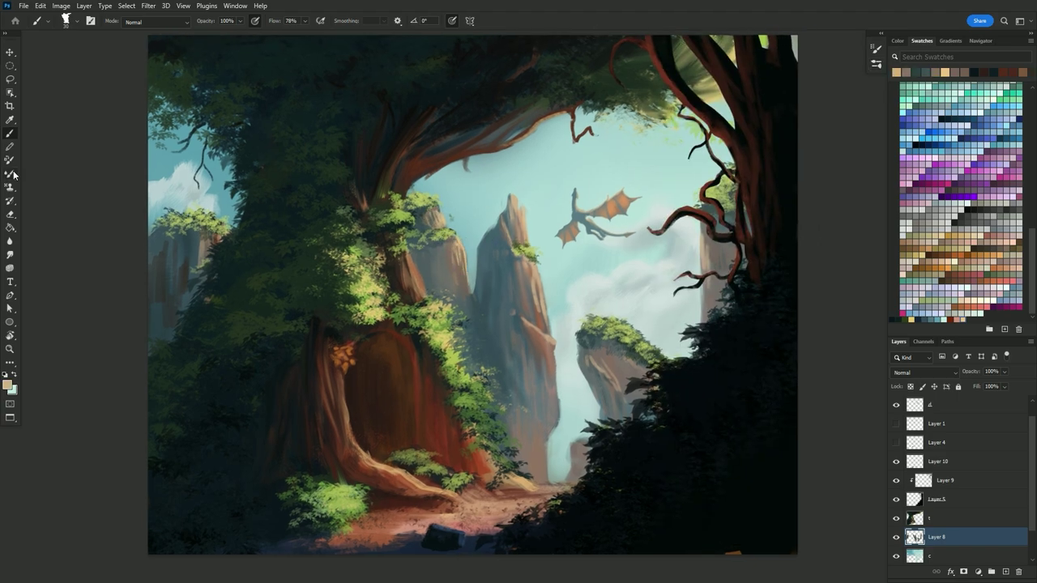
pyautogui.hotkey('shift', 'b')
pyautogui.hotkey('shift', 'b')
pyautogui.keyDown('alt'); pyautogui.click(513, 214); pyautogui.keyUp('alt')
pyautogui.keyDown('alt'); pyautogui.click(507, 204); pyautogui.keyUp('alt')
pyautogui.keyDown('alt'); pyautogui.click(525, 225); pyautogui.keyUp('alt')
pyautogui.keyDown('alt'); pyautogui.click(503, 229); pyautogui.keyUp('alt')
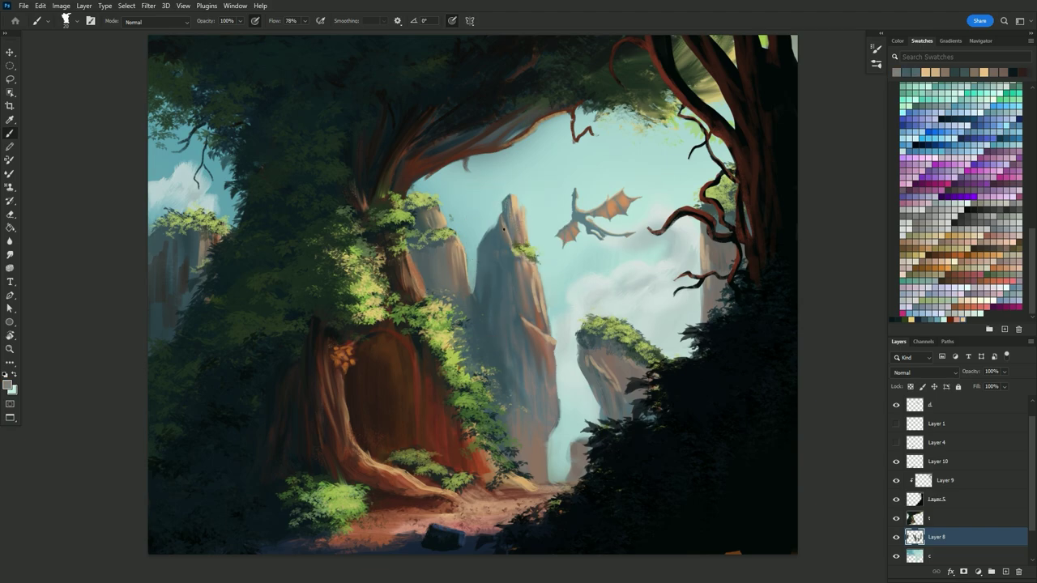
pyautogui.keyDown('alt'); pyautogui.click(461, 254); pyautogui.keyUp('alt')
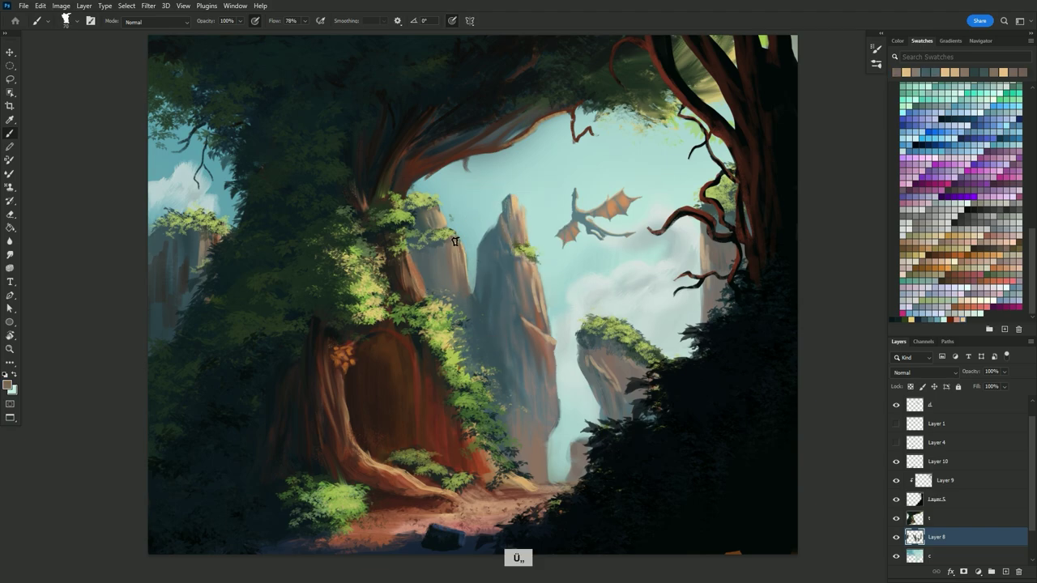
pyautogui.keyDown('alt'); pyautogui.click(515, 204); pyautogui.keyUp('alt')
pyautogui.keyDown('alt'); pyautogui.click(519, 558); pyautogui.keyUp('alt')
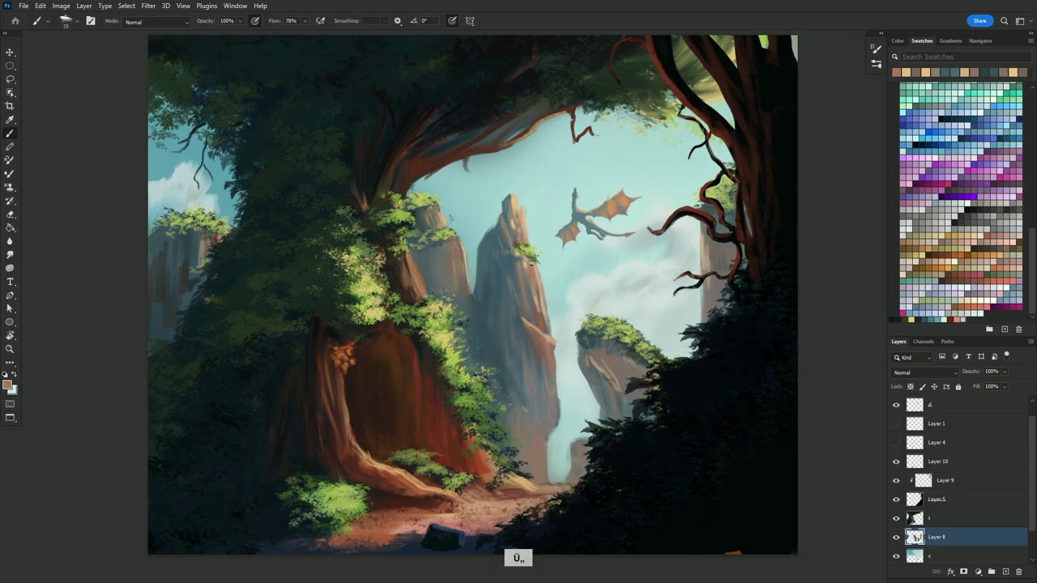
pyautogui.keyDown('alt'); pyautogui.click(535, 338); pyautogui.keyUp('alt')
pyautogui.keyDown('alt'); pyautogui.click(513, 209); pyautogui.keyUp('alt')
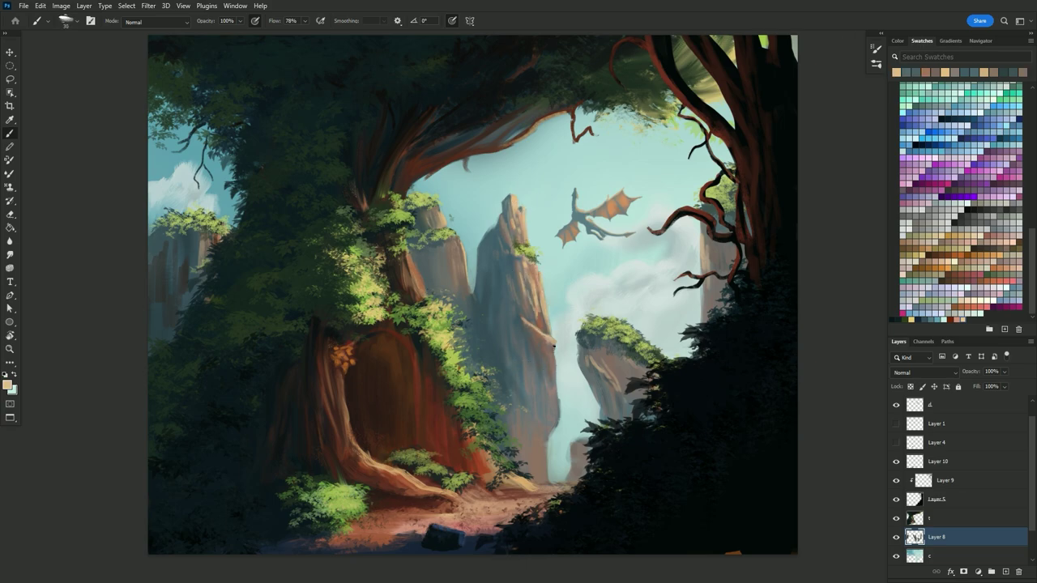
# Repaint the left cliff face with light grey-blue and tan strokes using a smaller brush
pyautogui.press('[')
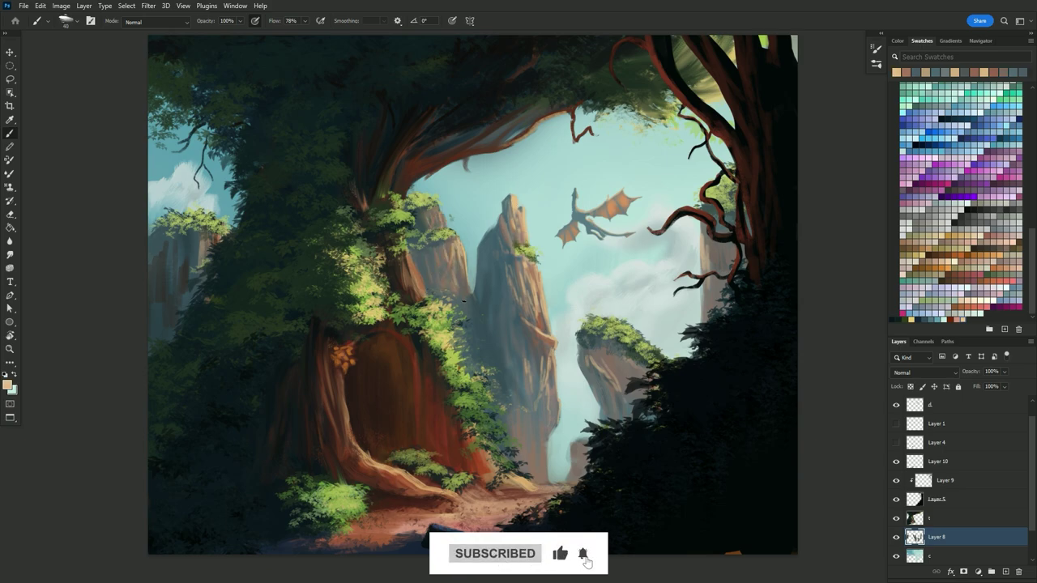
pyautogui.keyDown('alt'); pyautogui.click(442, 243); pyautogui.keyUp('alt')
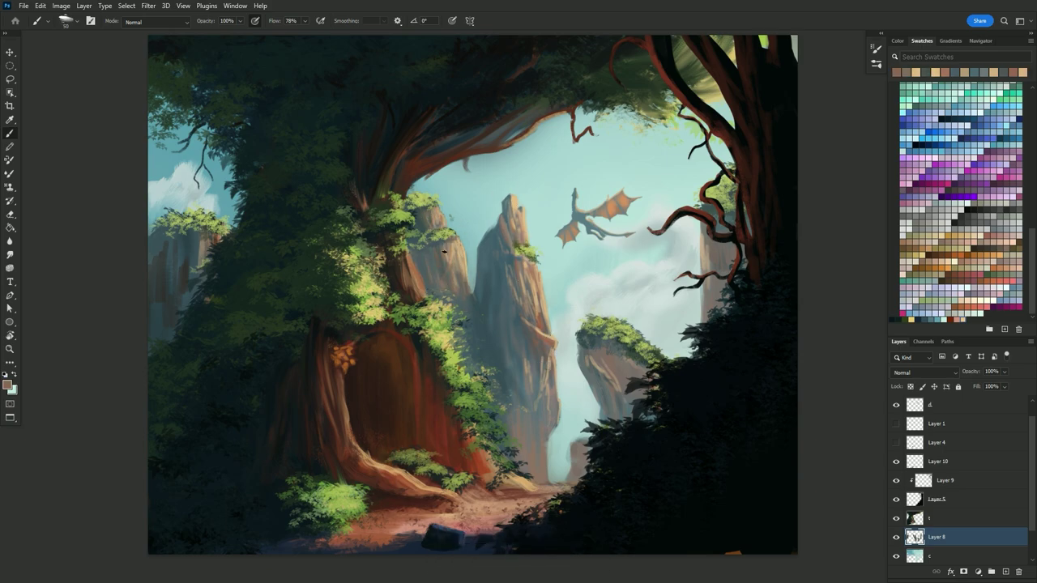
pyautogui.keyDown('alt'); pyautogui.click(483, 353); pyautogui.keyUp('alt')
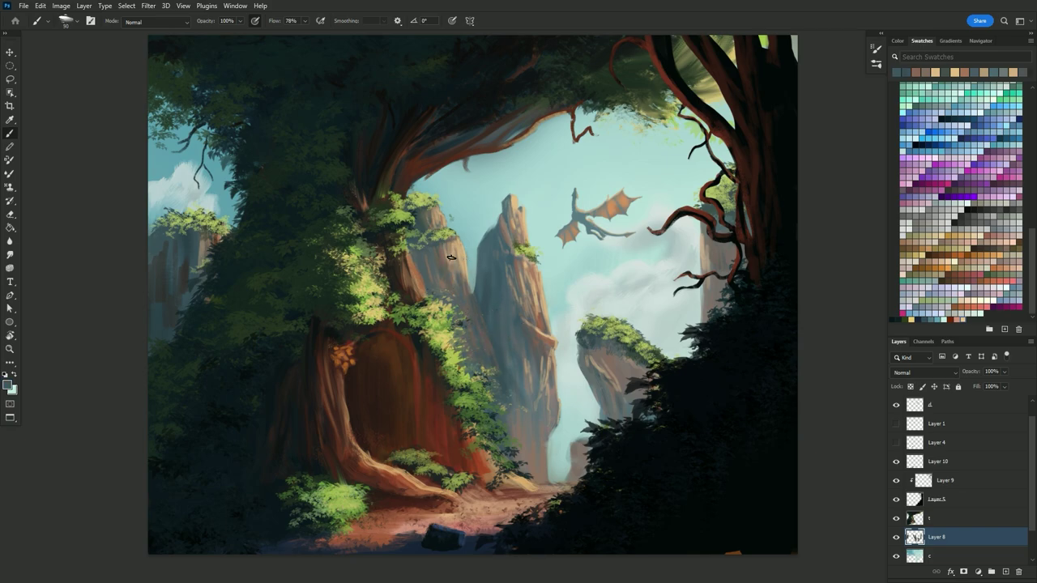
pyautogui.moveTo(185, 235)
pyautogui.mouseDown()
pyautogui.moveTo(185, 279)
pyautogui.moveTo(162, 347)
pyautogui.mouseUp()
pyautogui.press('[')
pyautogui.press('[')
pyautogui.press('[')
pyautogui.keyDown('alt'); pyautogui.click(201, 247); pyautogui.keyUp('alt')
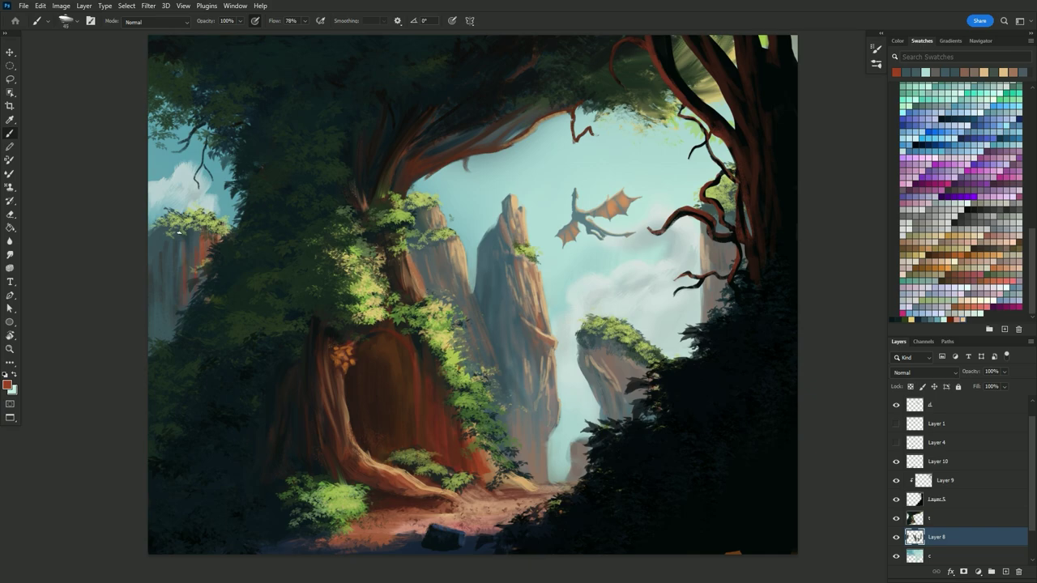
pyautogui.keyDown('alt'); pyautogui.click(207, 250); pyautogui.keyUp('alt')
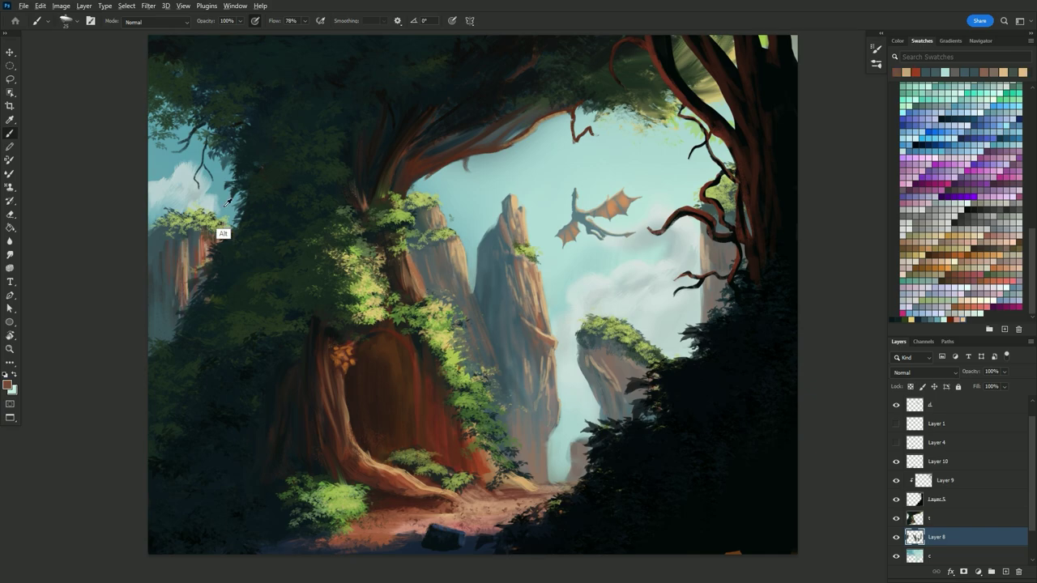
pyautogui.keyDown('alt'); pyautogui.click(224, 232); pyautogui.keyUp('alt')
pyautogui.moveTo(167, 322); pyautogui.dragTo(171, 267)
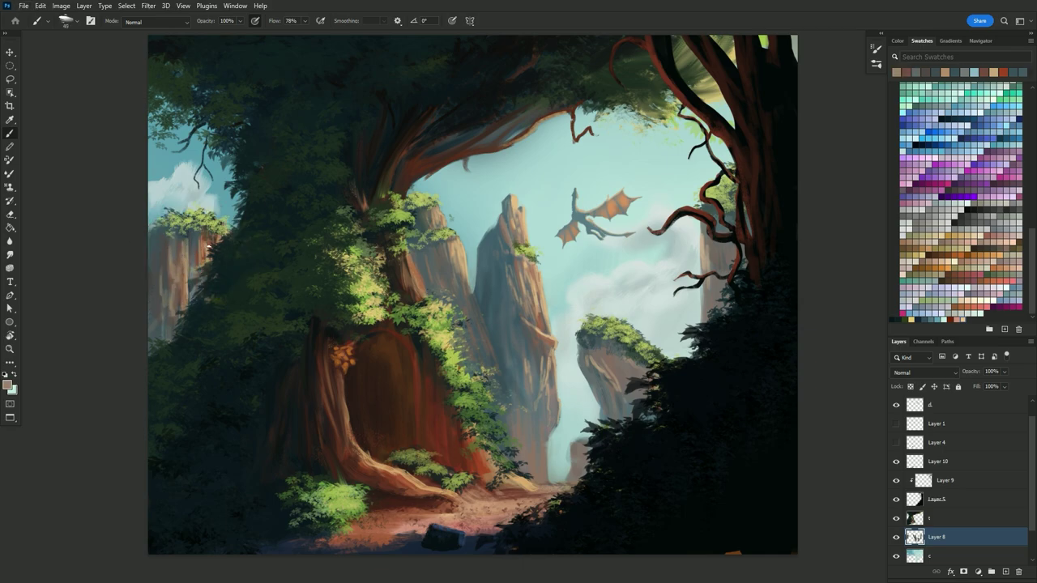
pyautogui.keyDown('alt'); pyautogui.click(156, 243); pyautogui.keyUp('alt')
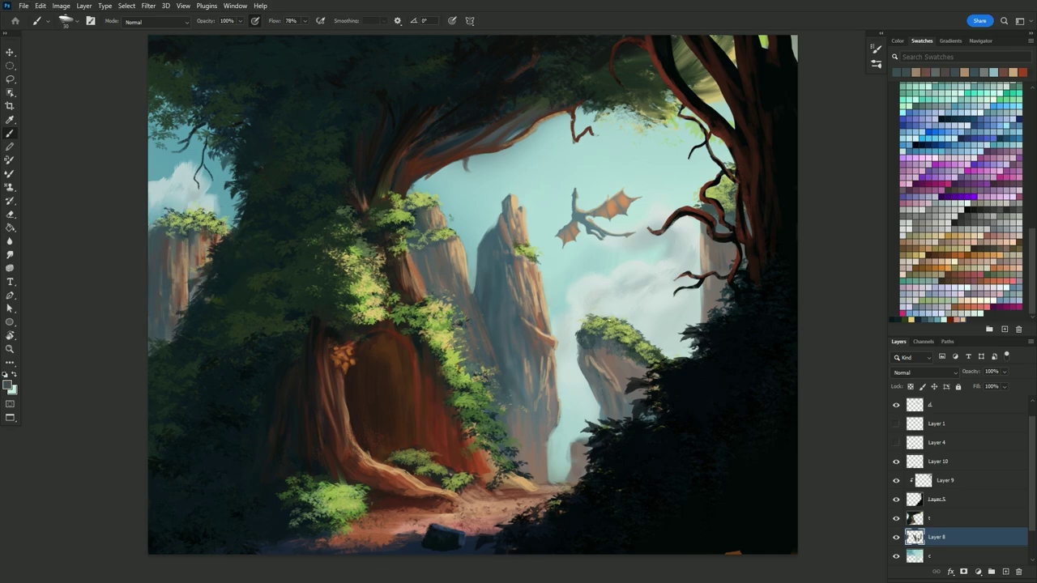
pyautogui.keyDown('alt'); pyautogui.click(537, 398); pyautogui.keyUp('alt')
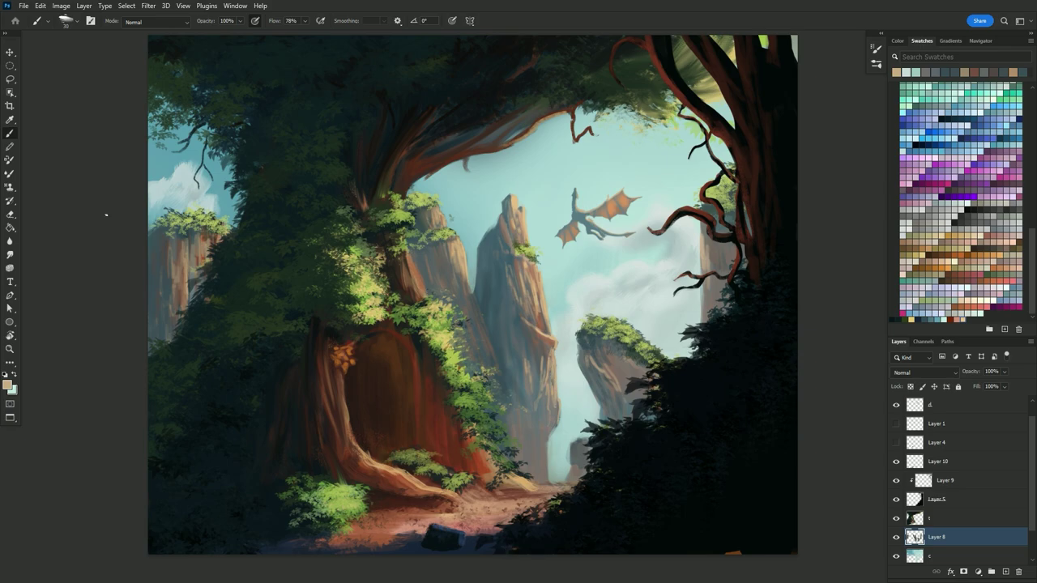
# Paint darker strokes along the right cliff edge, alternating between Brush and Mixer Brush
pyautogui.hotkey('shift', 'b')
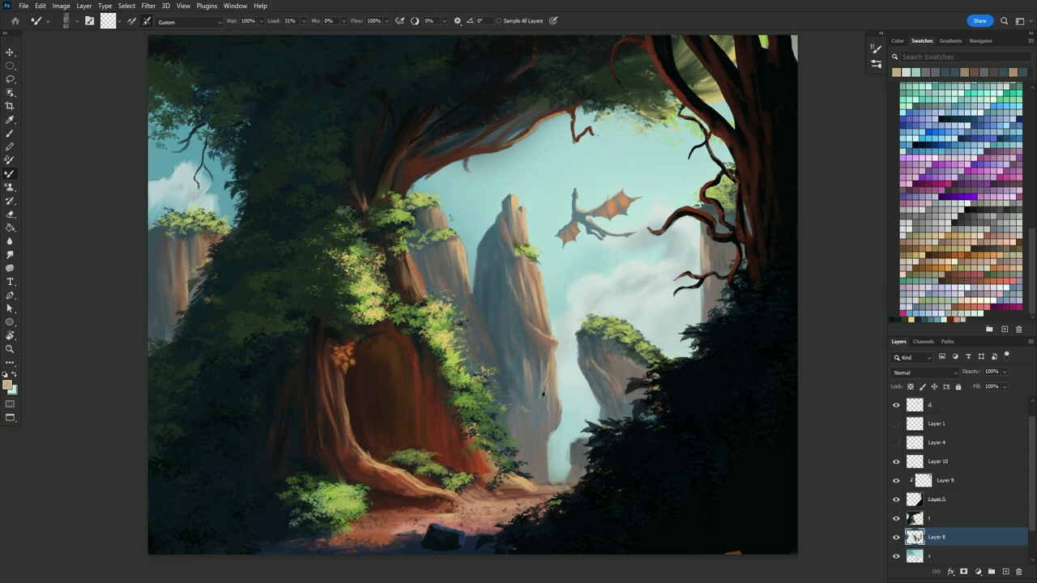
pyautogui.press('b')
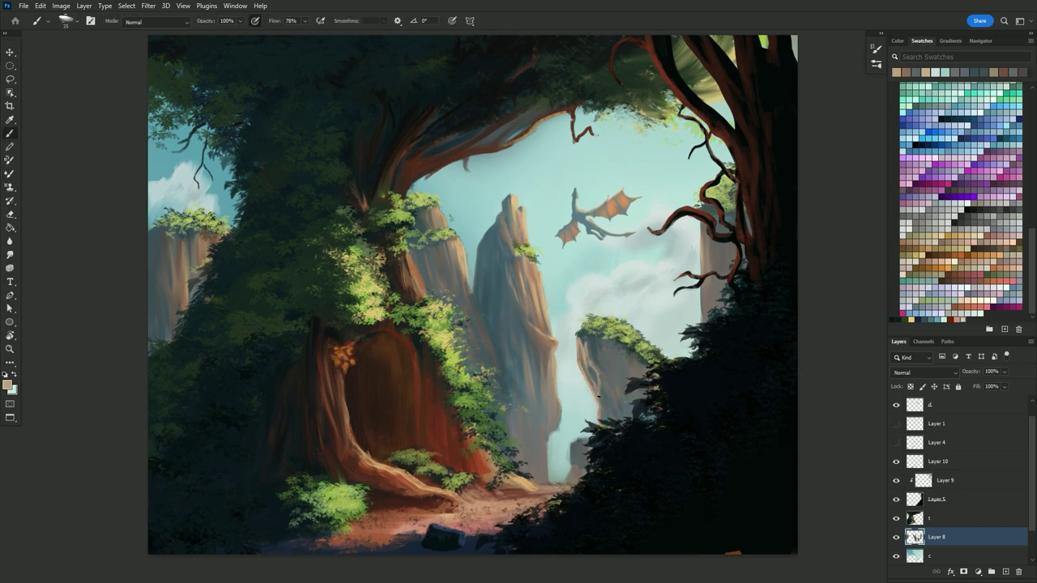
pyautogui.press('b')
pyautogui.keyDown('alt'); pyautogui.click(706, 255); pyautogui.keyUp('alt')
pyautogui.press('b')
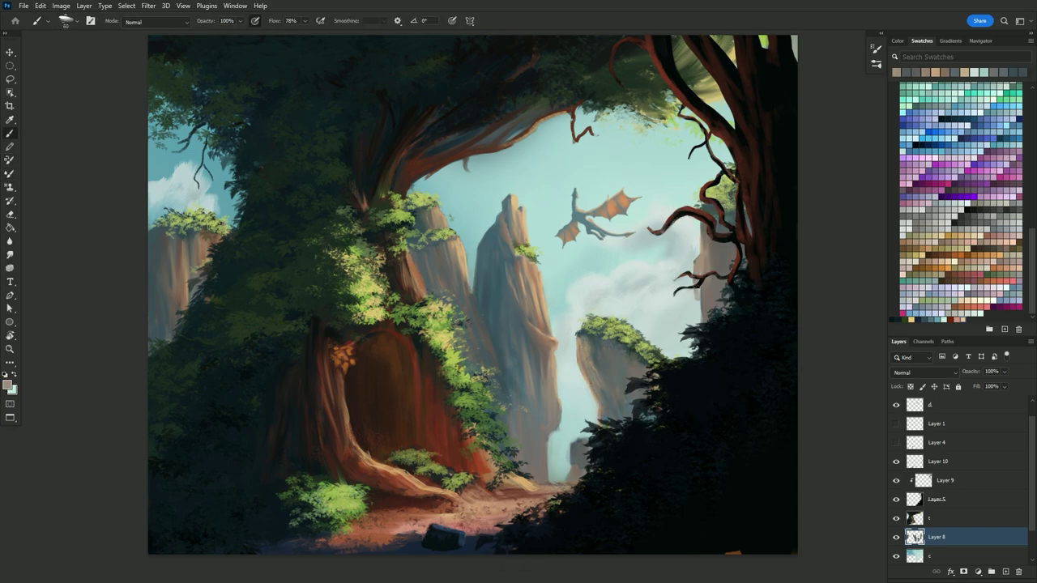
pyautogui.moveTo(692, 357)
pyautogui.mouseDown()
pyautogui.moveTo(689, 284)
pyautogui.moveTo(683, 313)
pyautogui.mouseUp()
pyautogui.press('[')
pyautogui.press('[')
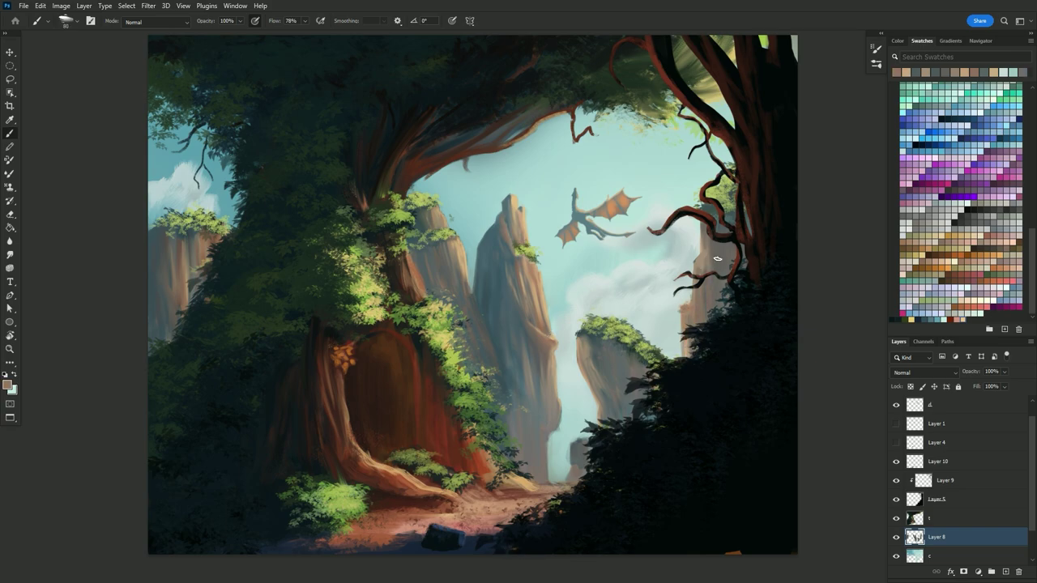
pyautogui.keyDown('alt'); pyautogui.click(462, 263); pyautogui.keyUp('alt')
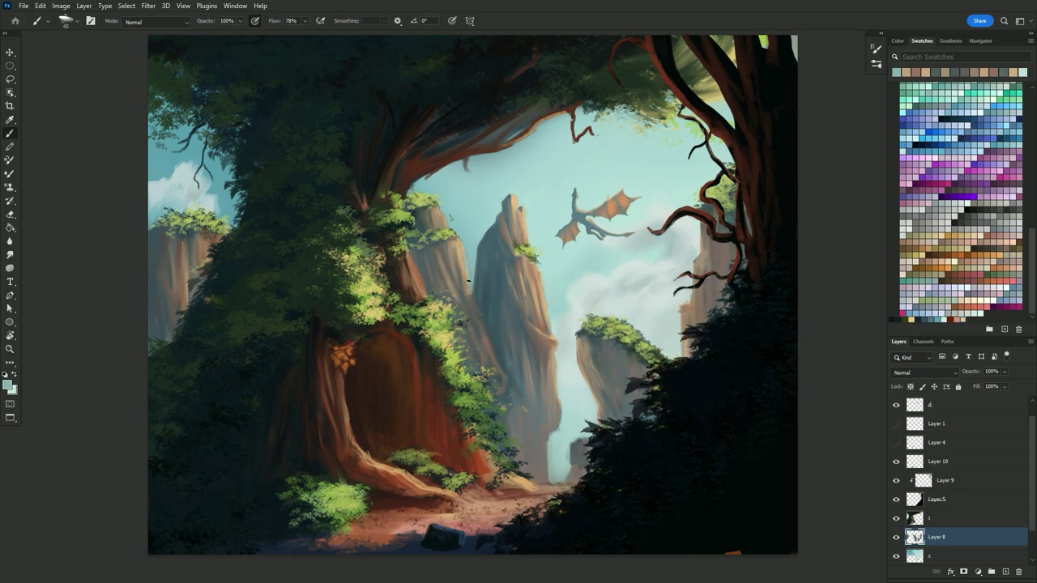
pyautogui.press(']')
pyautogui.press(']')
pyautogui.click(11, 173)
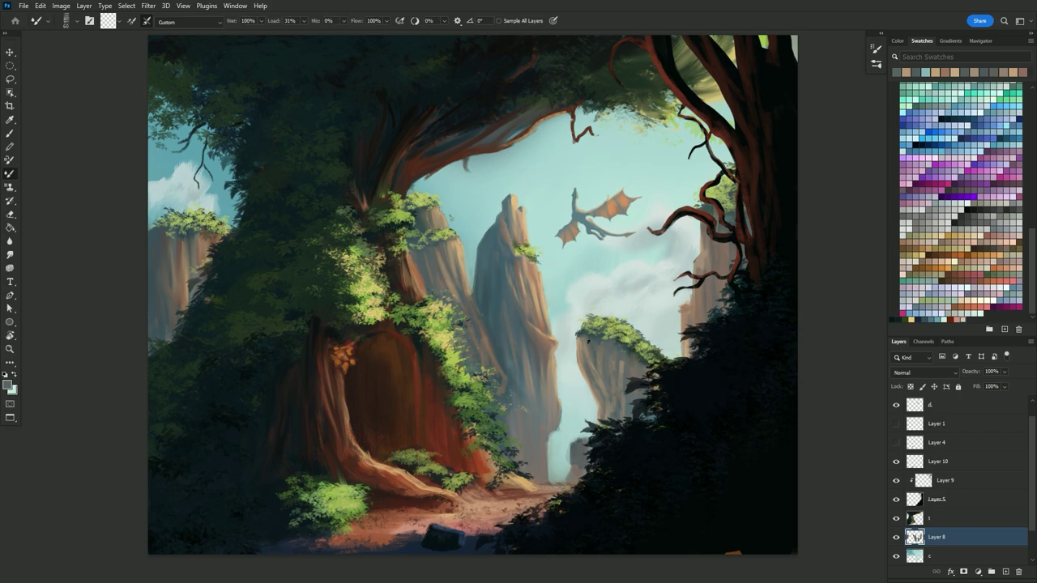
pyautogui.press('b')
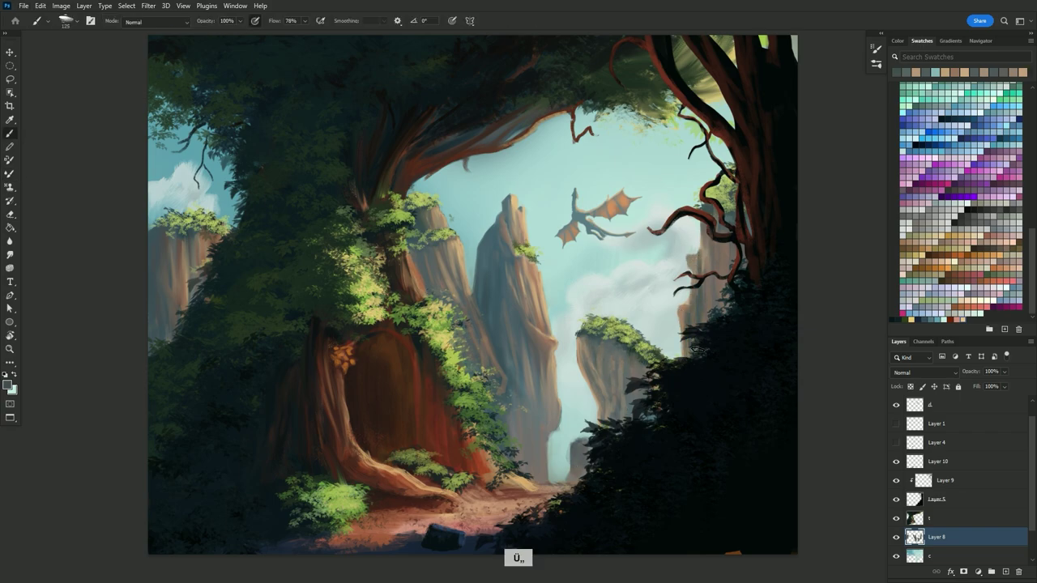
pyautogui.keyDown('alt'); pyautogui.click(691, 267); pyautogui.keyUp('alt')
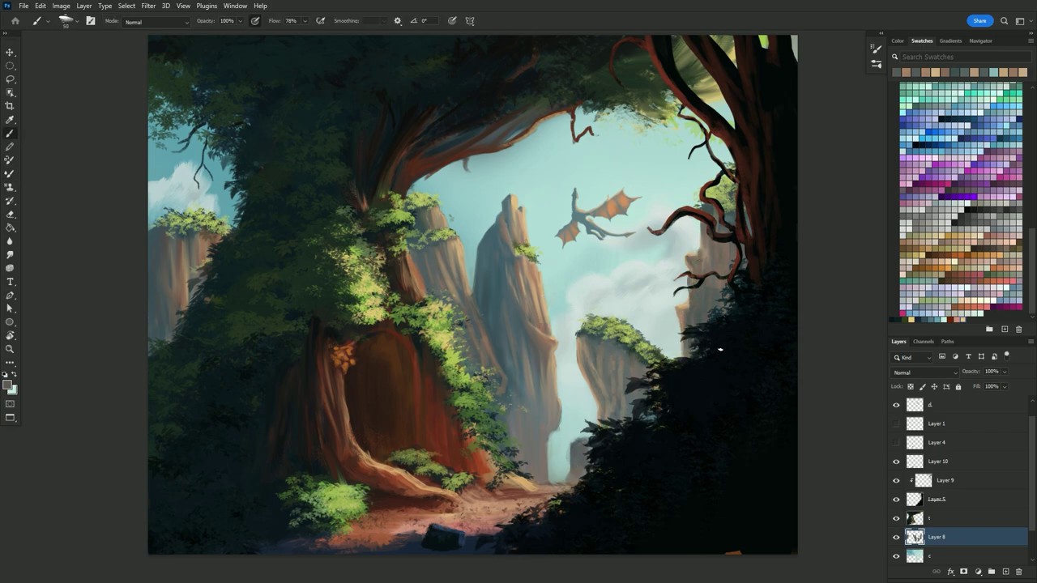
pyautogui.press('e')
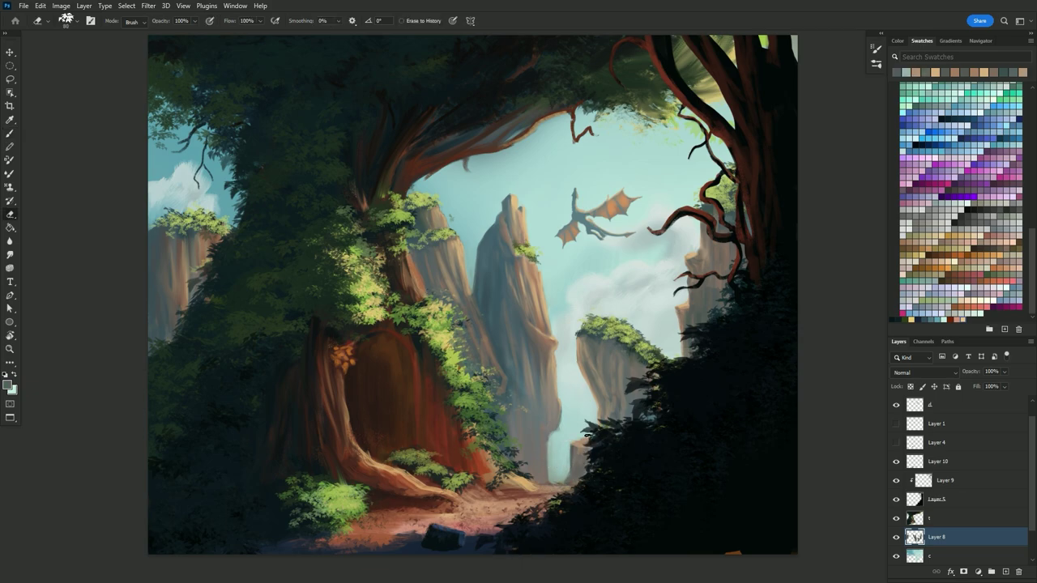
pyautogui.press('b')
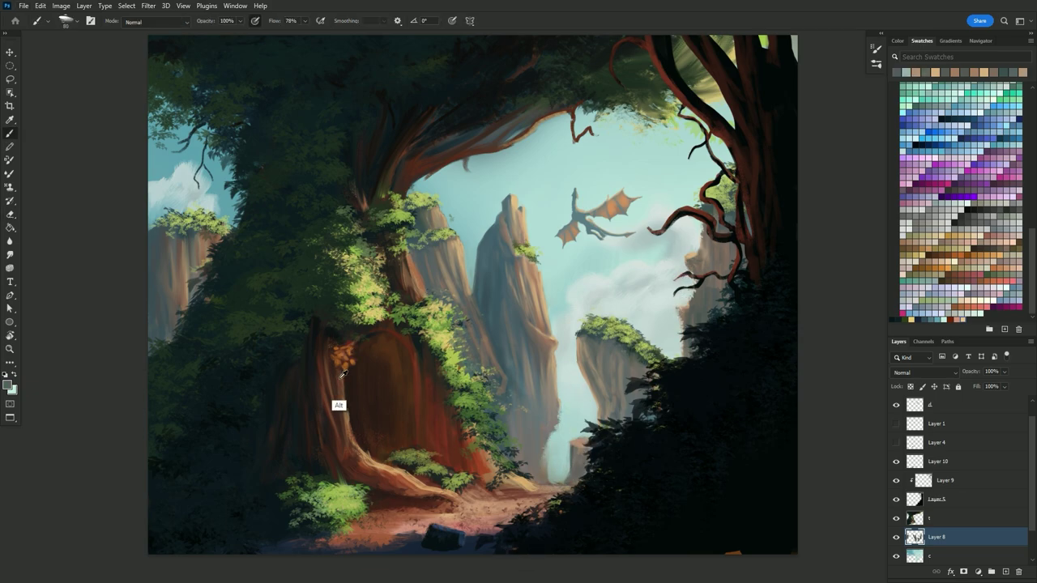
# On layer t, paint a light edge on the trunk's left side and darken its base
pyautogui.hotkey('alt', ']')
pyautogui.keyDown('alt'); pyautogui.click(344, 348); pyautogui.keyUp('alt')
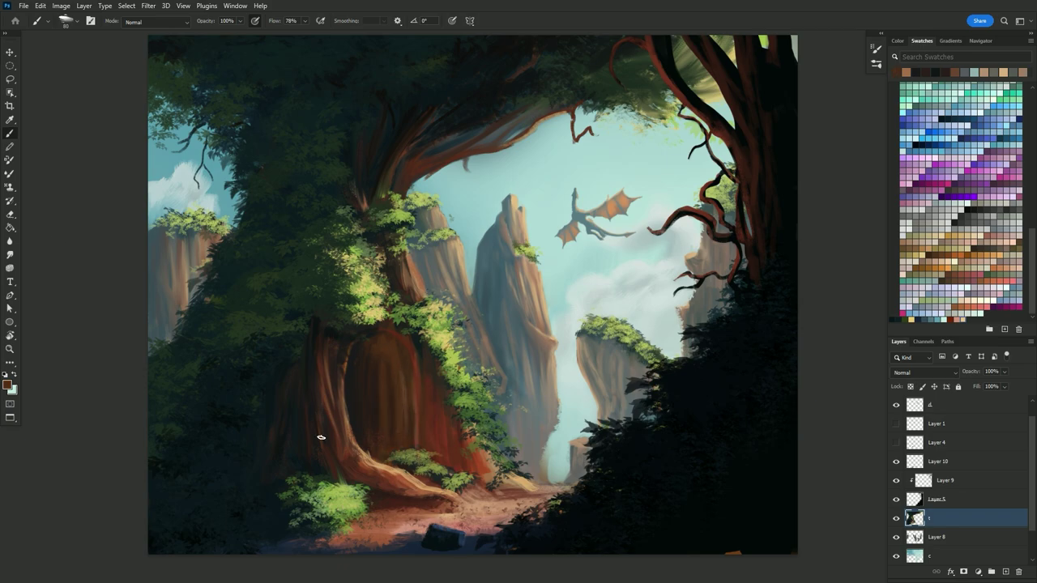
pyautogui.hotkey('shift', 'b')
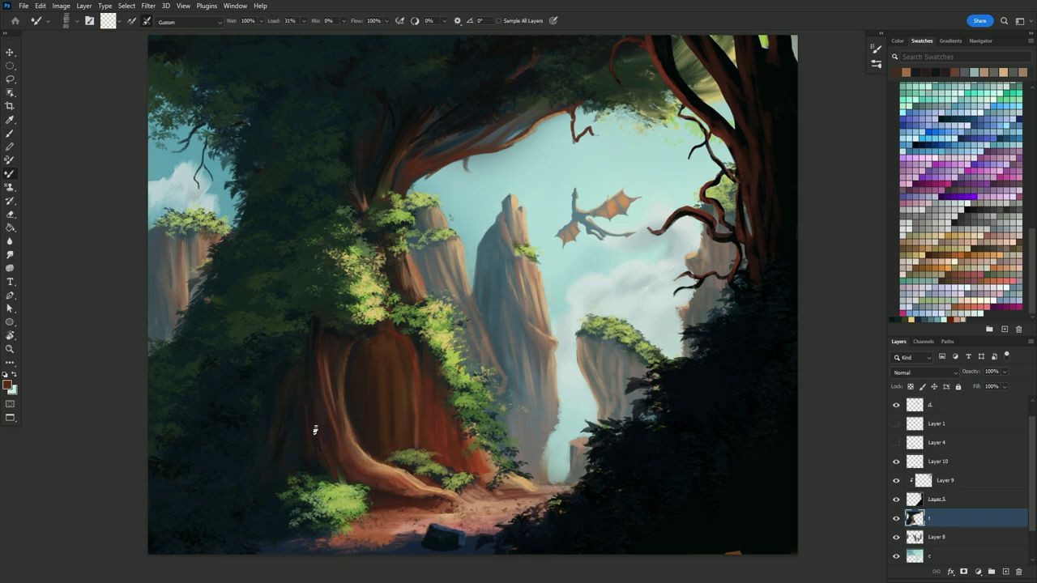
pyautogui.hotkey('shift', 'b')
pyautogui.moveTo(357, 474); pyautogui.dragTo(323, 349)
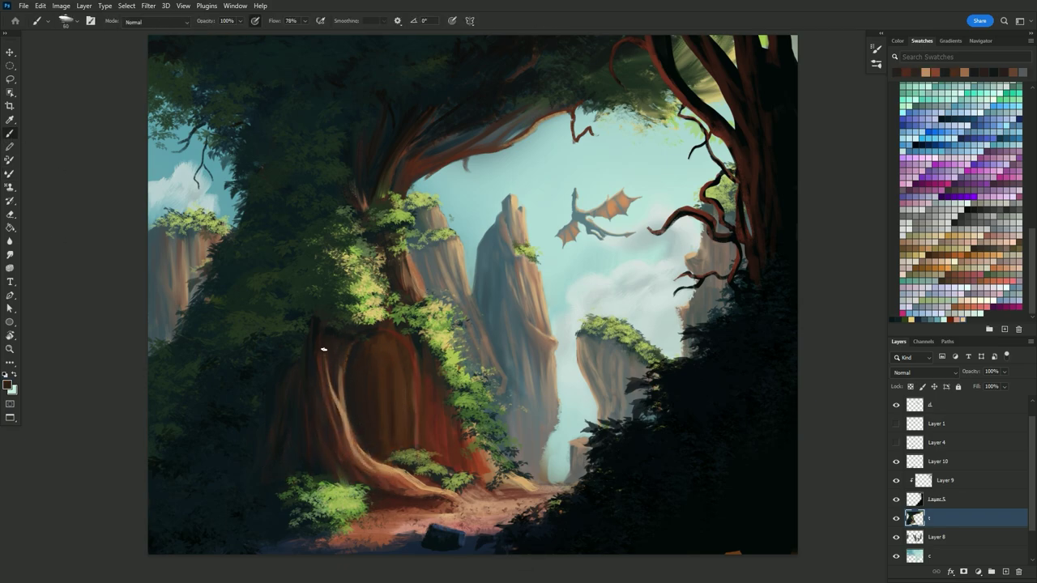
pyautogui.press(']')
pyautogui.press(']')
pyautogui.press(']')
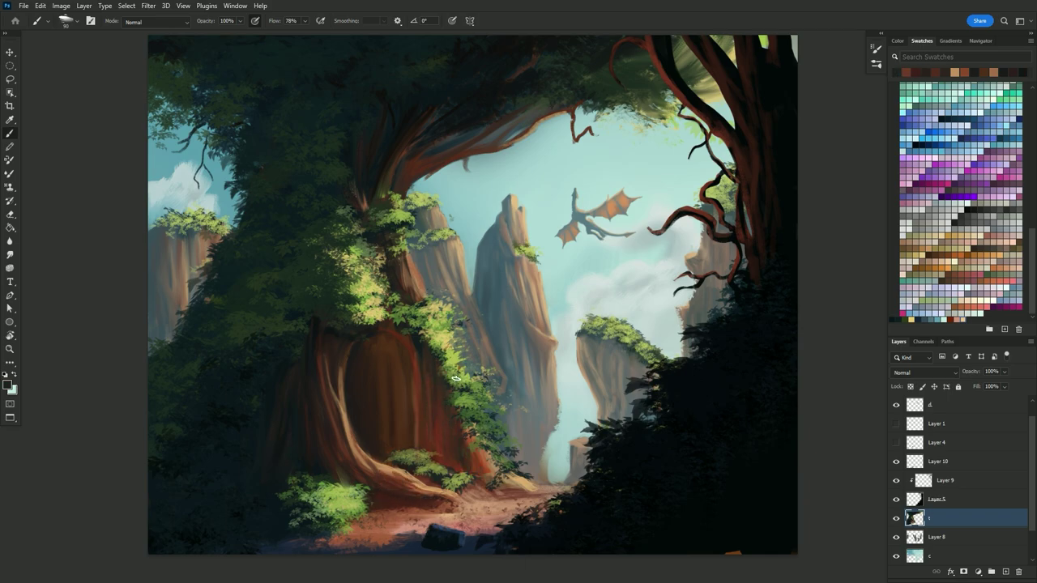
pyautogui.moveTo(431, 427); pyautogui.dragTo(461, 459)
pyautogui.press('[')
pyautogui.press('[')
pyautogui.press('[')
pyautogui.keyDown('alt'); pyautogui.click(343, 354); pyautogui.keyUp('alt')
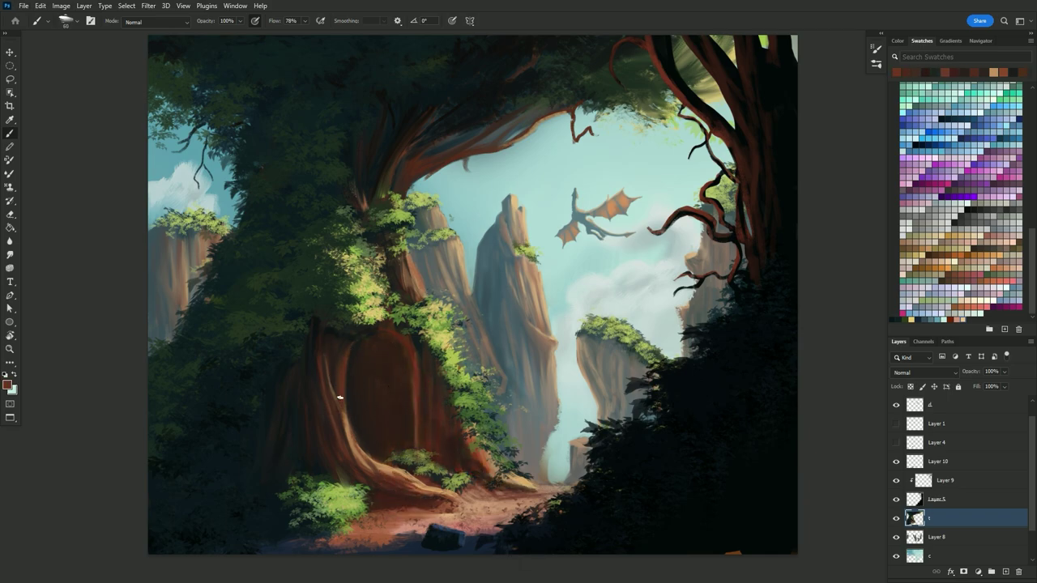
pyautogui.moveTo(354, 443)
pyautogui.mouseDown()
pyautogui.moveTo(342, 344)
pyautogui.moveTo(332, 352)
pyautogui.moveTo(329, 453)
pyautogui.mouseUp()
pyautogui.click(11, 174)
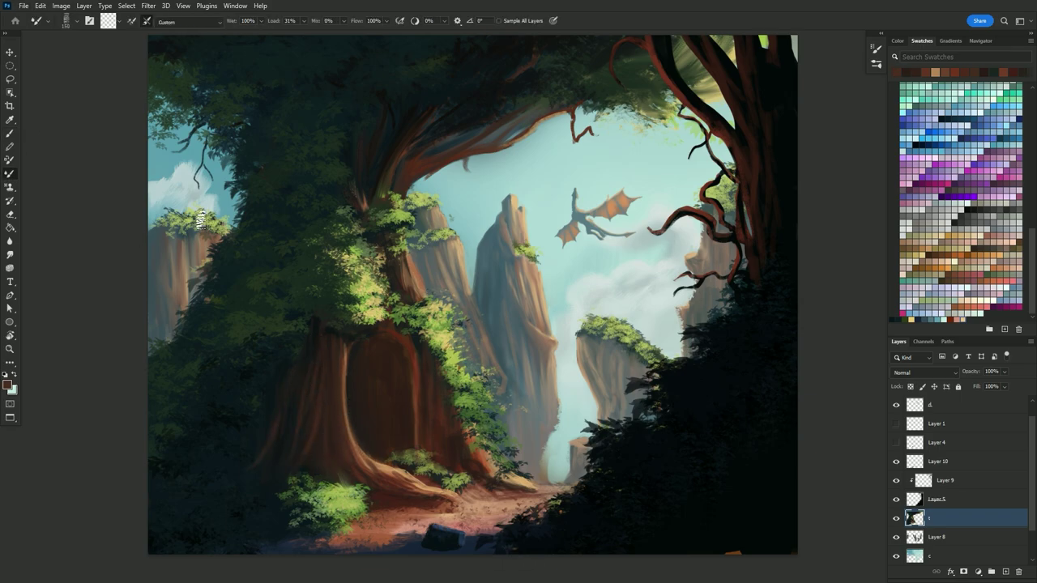
pyautogui.press('b')
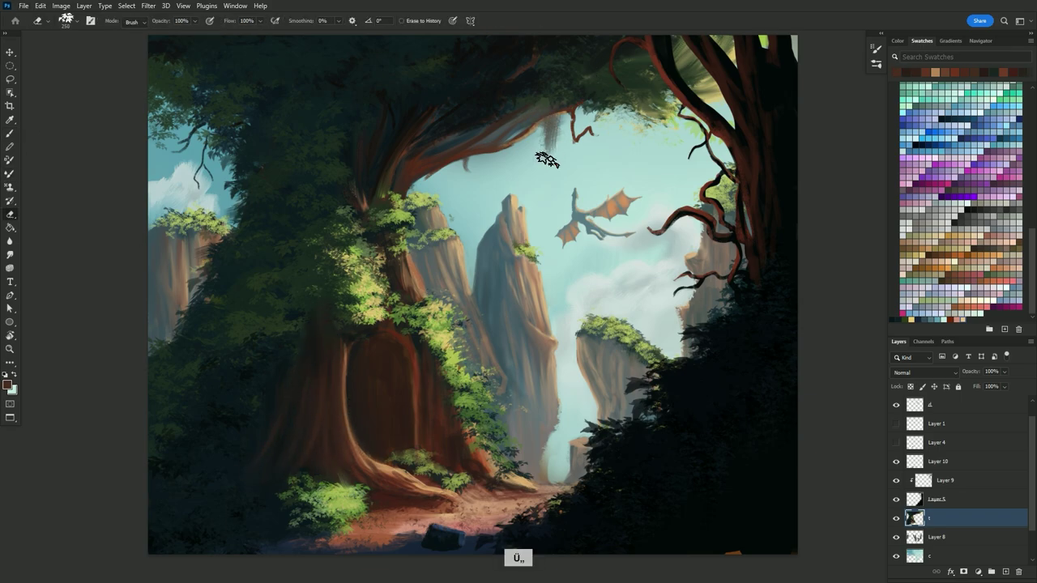
# Sample dark colours from the upper canopy and bring up the Color panel
pyautogui.keyDown('alt'); pyautogui.click(478, 138); pyautogui.keyUp('alt')
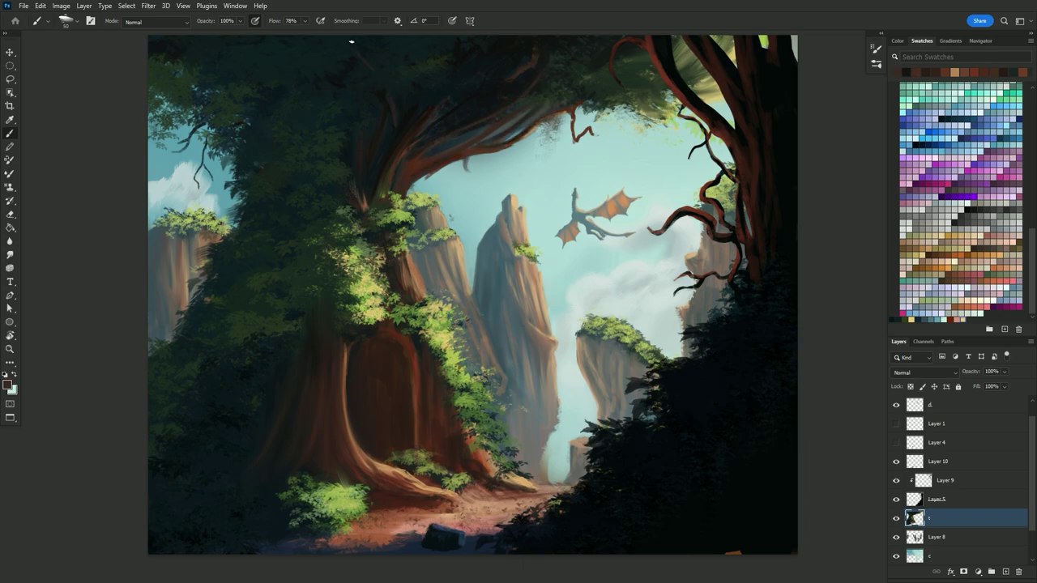
pyautogui.moveTo(296, 57); pyautogui.dragTo(294, 92)
pyautogui.keyDown('alt'); pyautogui.click(329, 112); pyautogui.keyUp('alt')
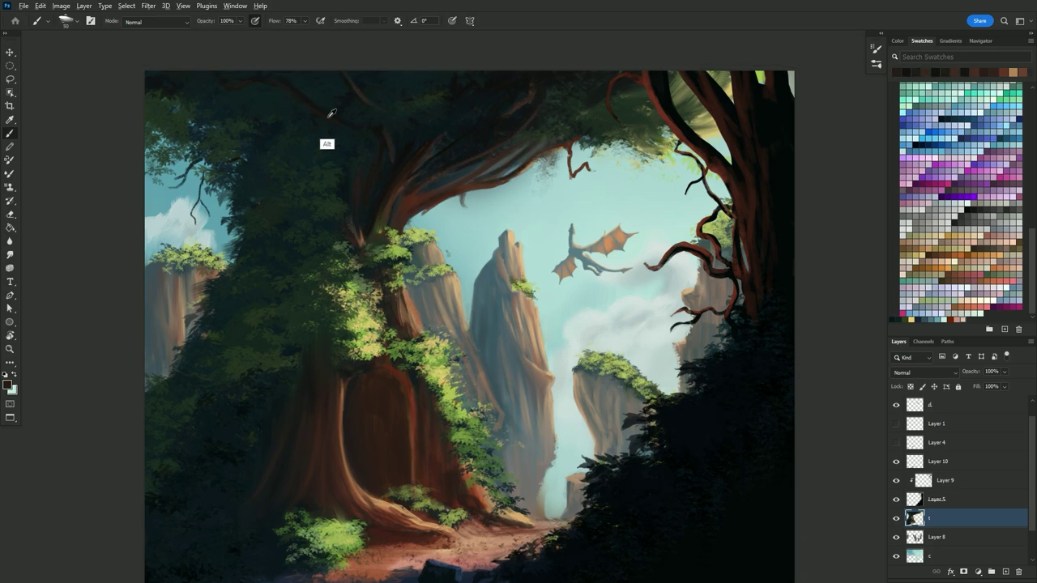
pyautogui.keyDown('alt'); pyautogui.click(210, 96); pyautogui.keyUp('alt')
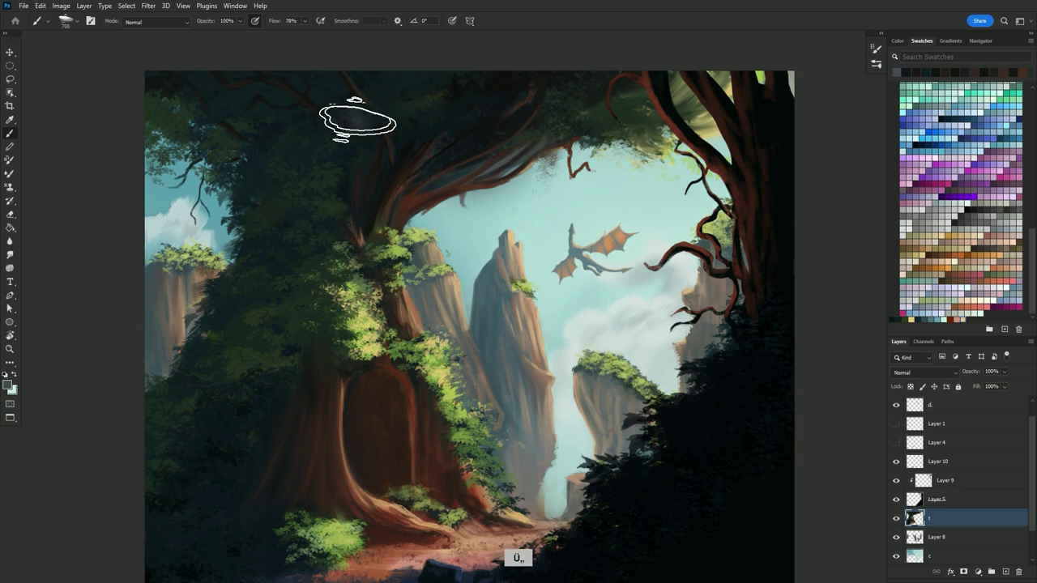
pyautogui.press('F5')
pyautogui.press('F5')
pyautogui.press('F6')
pyautogui.press('F5')
pyautogui.press('F5')
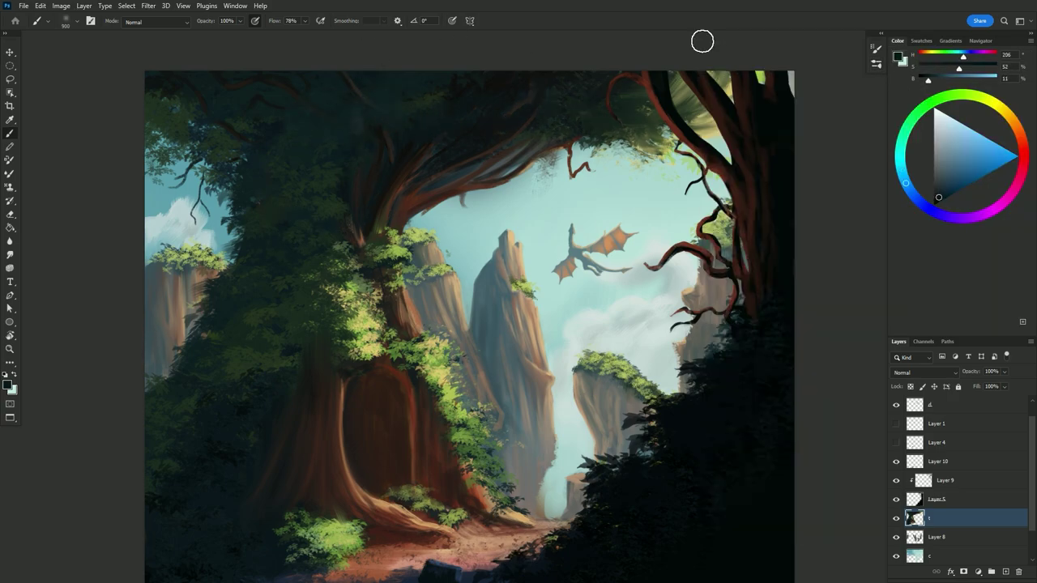
pyautogui.press('F5')
pyautogui.press('F5')
# Blend red-brown and near-black bark shading on the trunk with the Mixer Brush
pyautogui.hotkey('shift', 'b')
pyautogui.keyDown('alt'); pyautogui.click(437, 518); pyautogui.keyUp('alt')
pyautogui.moveTo(424, 473)
pyautogui.mouseDown()
pyautogui.moveTo(343, 457)
pyautogui.moveTo(408, 398)
pyautogui.mouseUp()
pyautogui.press('b')
pyautogui.keyDown('alt'); pyautogui.click(331, 481); pyautogui.keyUp('alt')
pyautogui.keyDown('alt'); pyautogui.click(312, 481); pyautogui.keyUp('alt')
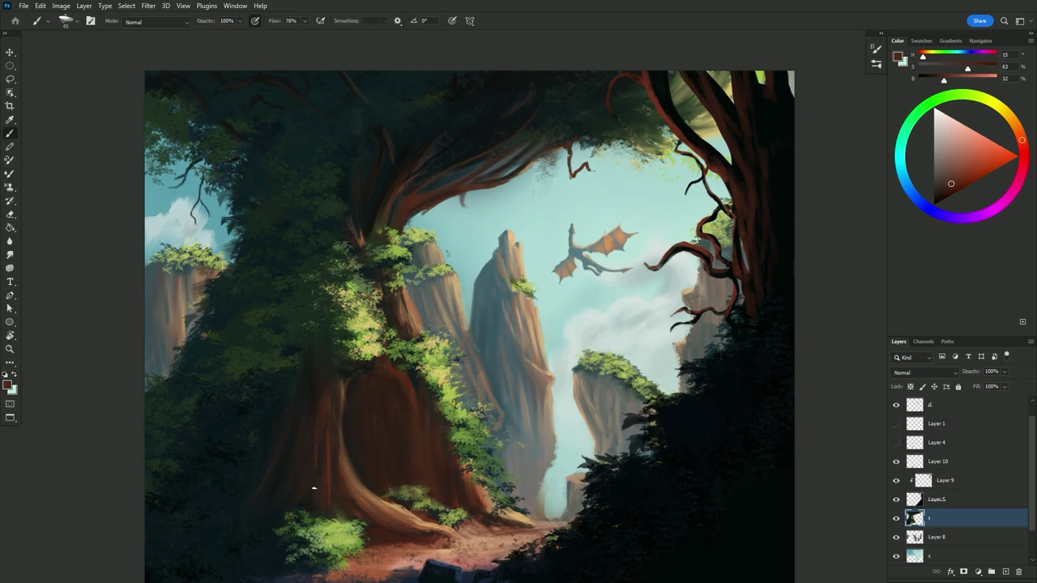
pyautogui.hotkey('shift', 'b')
pyautogui.press('b')
pyautogui.keyDown('alt'); pyautogui.click(350, 508); pyautogui.keyUp('alt')
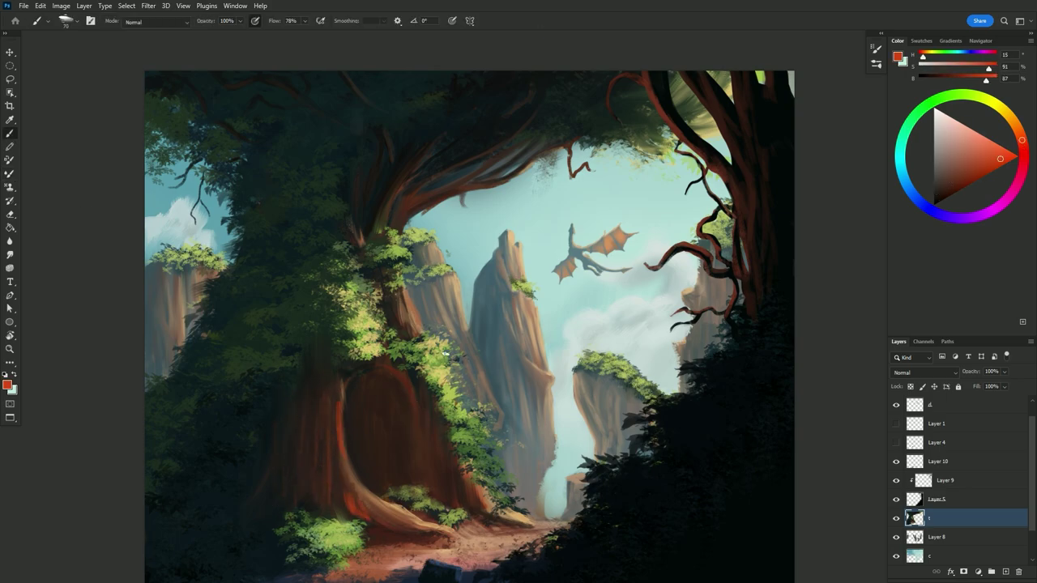
pyautogui.hotkey('shift', 'b')
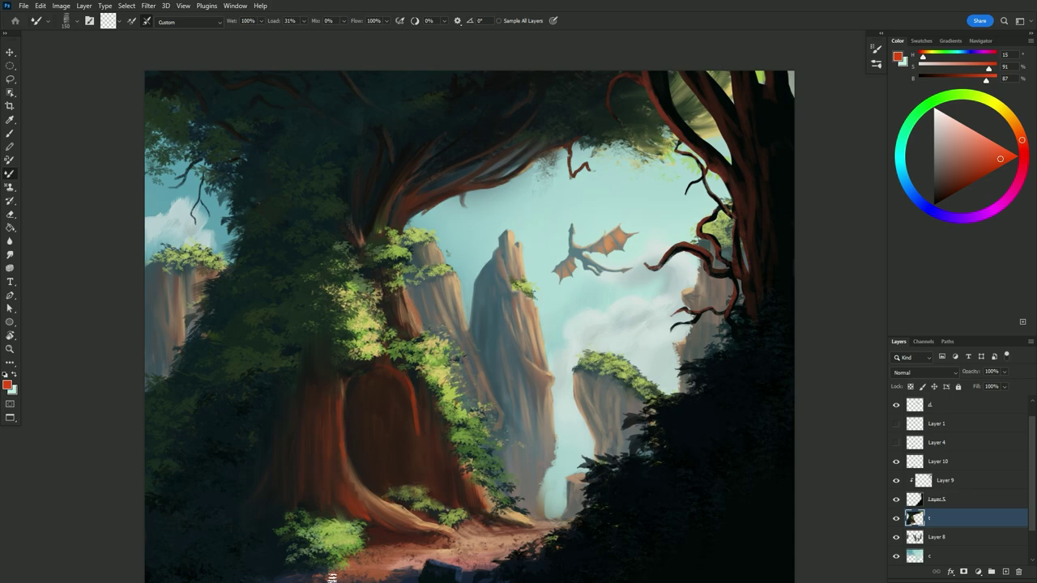
pyautogui.press('b')
# On sky layer c, brighten the clouds right of the central spire with near-white
pyautogui.hotkey('alt', '[')
pyautogui.hotkey('alt', '[')
pyautogui.keyDown('alt'); pyautogui.click(575, 328); pyautogui.keyUp('alt')
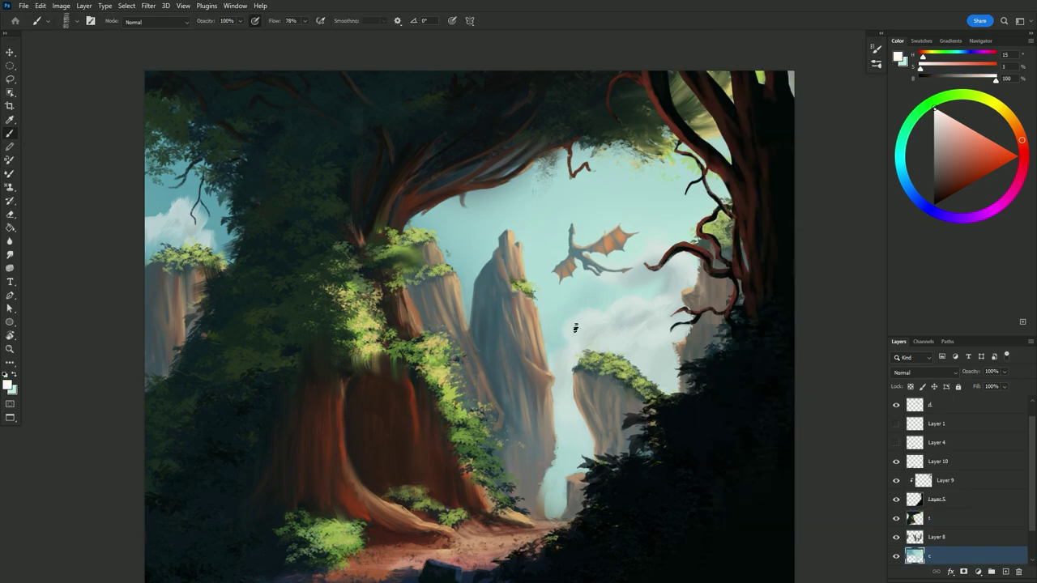
pyautogui.moveTo(658, 329); pyautogui.dragTo(578, 352)
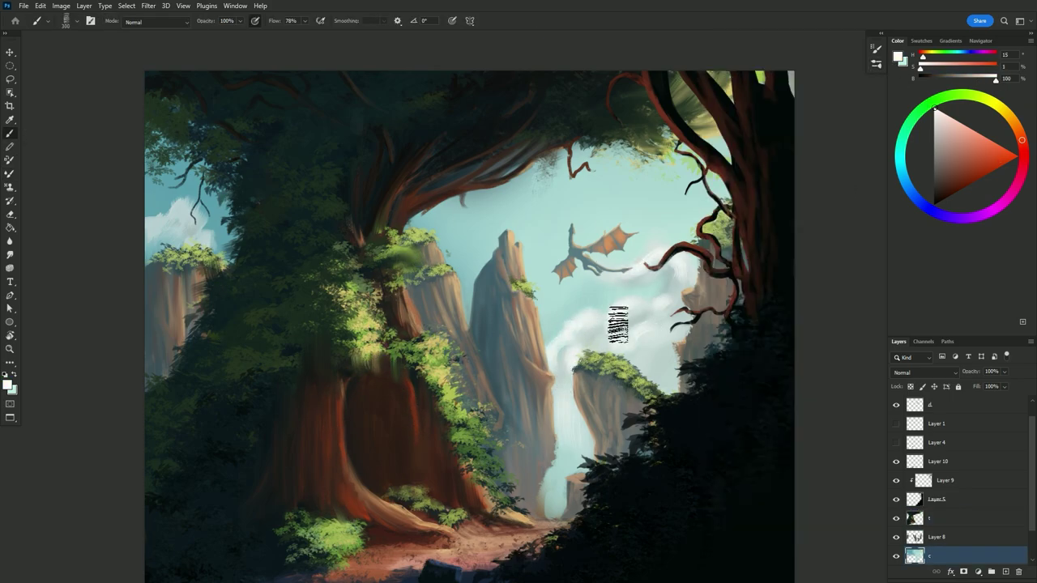
pyautogui.keyDown('alt'); pyautogui.click(614, 239); pyautogui.keyUp('alt')
pyautogui.keyDown('alt'); pyautogui.click(565, 376); pyautogui.keyUp('alt')
pyautogui.press(']')
pyautogui.press(']')
pyautogui.press(']')
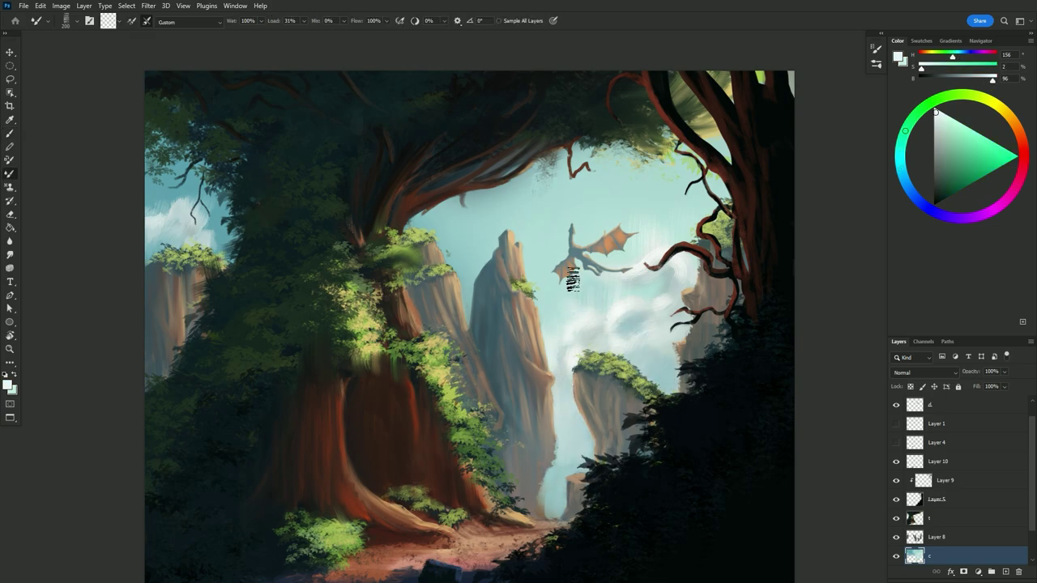
# Paint and smear soft light cloud strokes beside the dragon with a new cloud brush preset
pyautogui.press('F5')
pyautogui.click(763, 209)
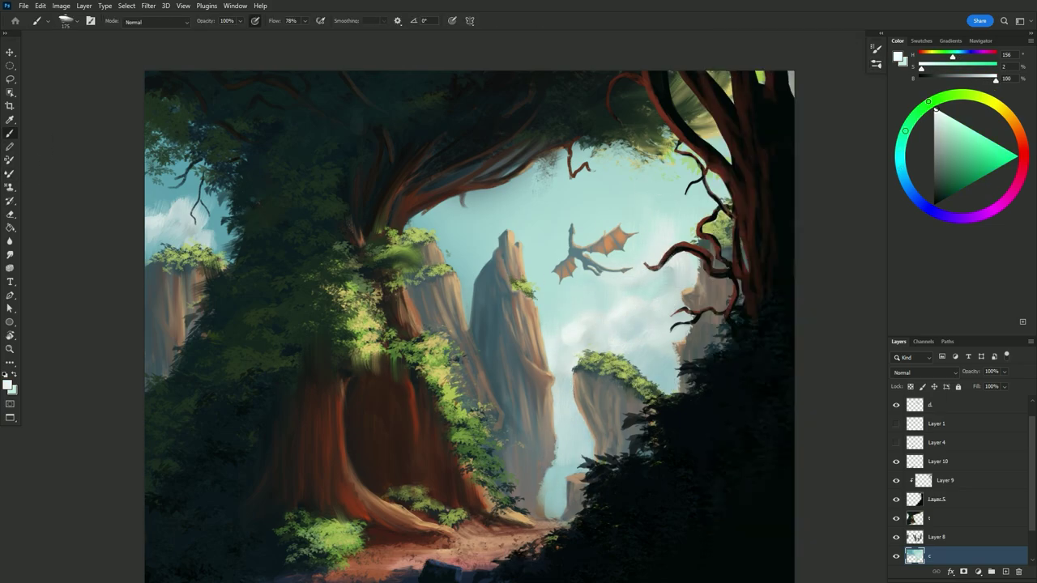
pyautogui.moveTo(571, 339); pyautogui.dragTo(672, 292)
pyautogui.moveTo(567, 373); pyautogui.dragTo(656, 365)
pyautogui.hotkey('shift', 'b')
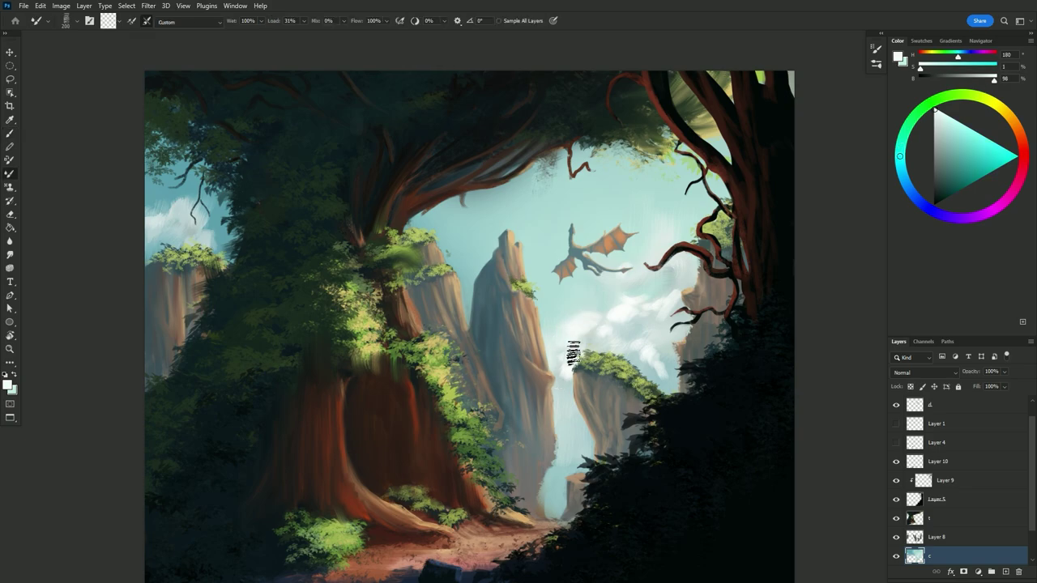
pyautogui.moveTo(567, 346); pyautogui.dragTo(671, 243)
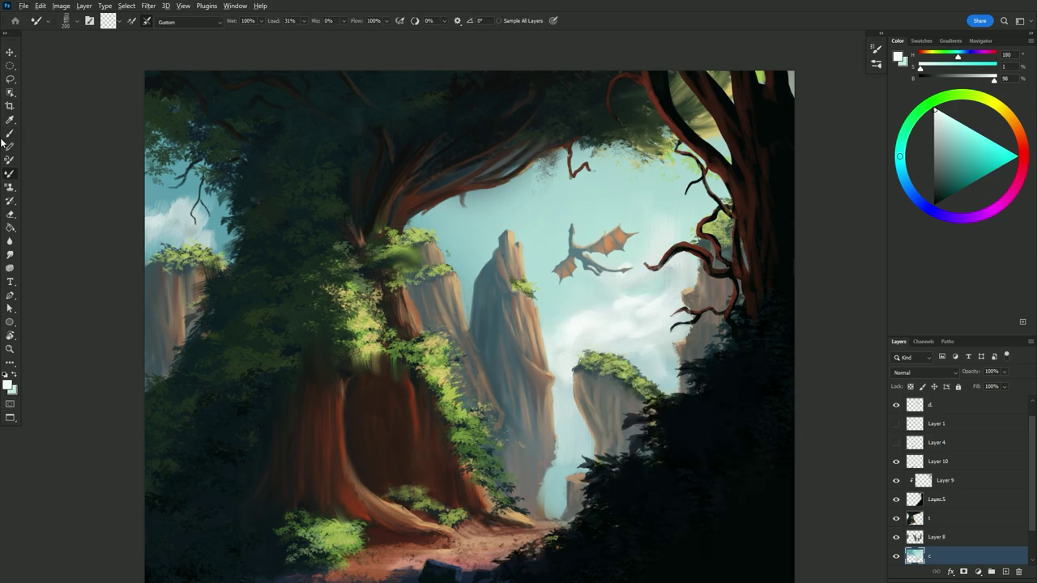
# Brighten the clouds right of the dragon and merge Layer 11 into layer 1
pyautogui.press('b')
pyautogui.moveTo(608, 300); pyautogui.dragTo(681, 252)
pyautogui.hotkey('ctrl', 'shift', 'alt', 'n')
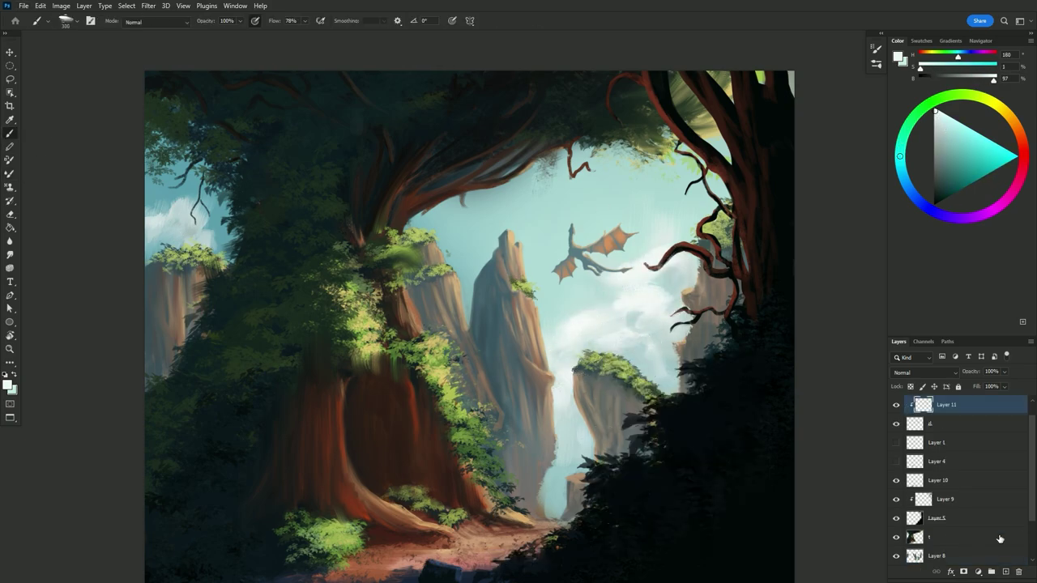
pyautogui.keyDown('shift'); pyautogui.click(930, 423); pyautogui.keyUp('shift')
pyautogui.scroll(1, 930, 415)
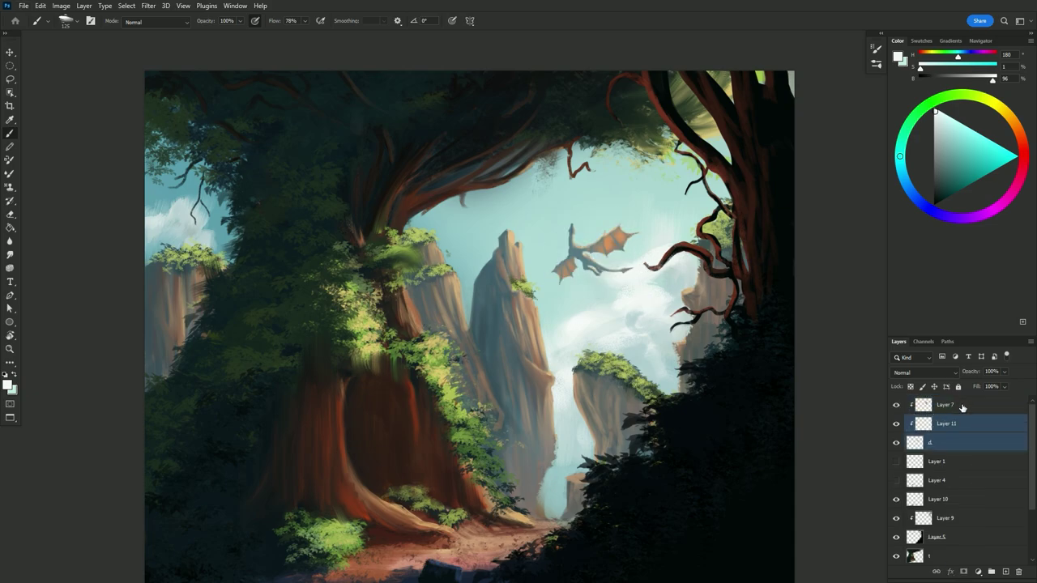
pyautogui.hotkey('ctrl', 'e')
pyautogui.hotkey('ctrl', ']')
# Paint and blend light cyan and near-white cloud strokes right of the dragon
pyautogui.keyDown('alt'); pyautogui.click(640, 251); pyautogui.keyUp('alt')
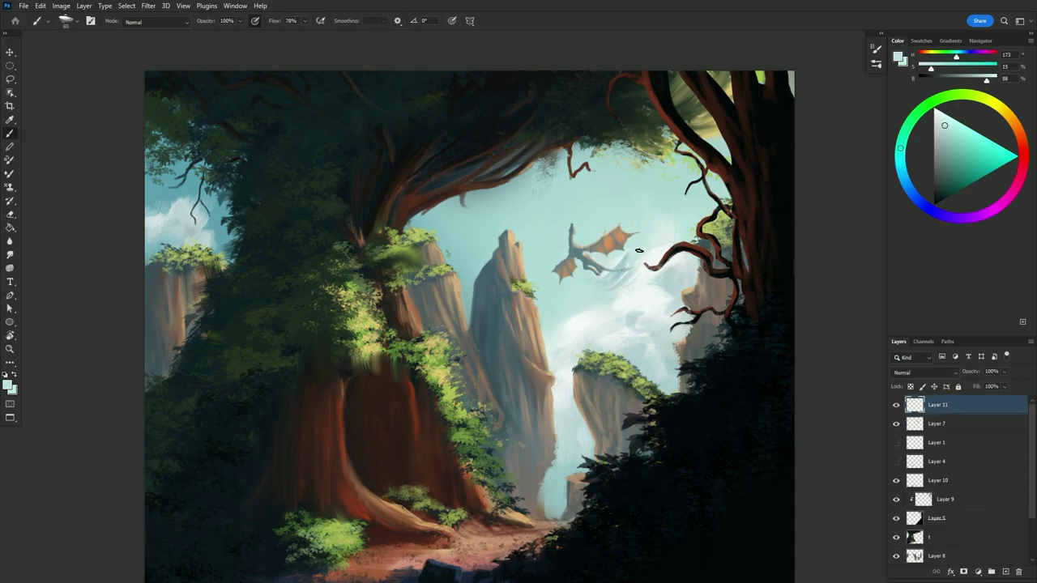
pyautogui.keyDown('alt'); pyautogui.click(628, 279); pyautogui.keyUp('alt')
pyautogui.moveTo(640, 259); pyautogui.dragTo(591, 267)
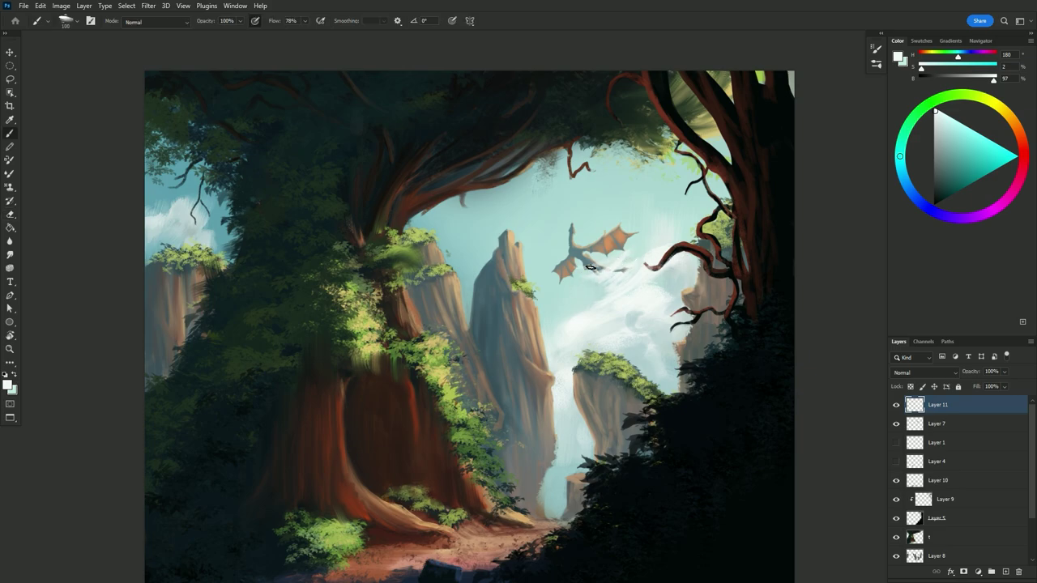
pyautogui.press('e')
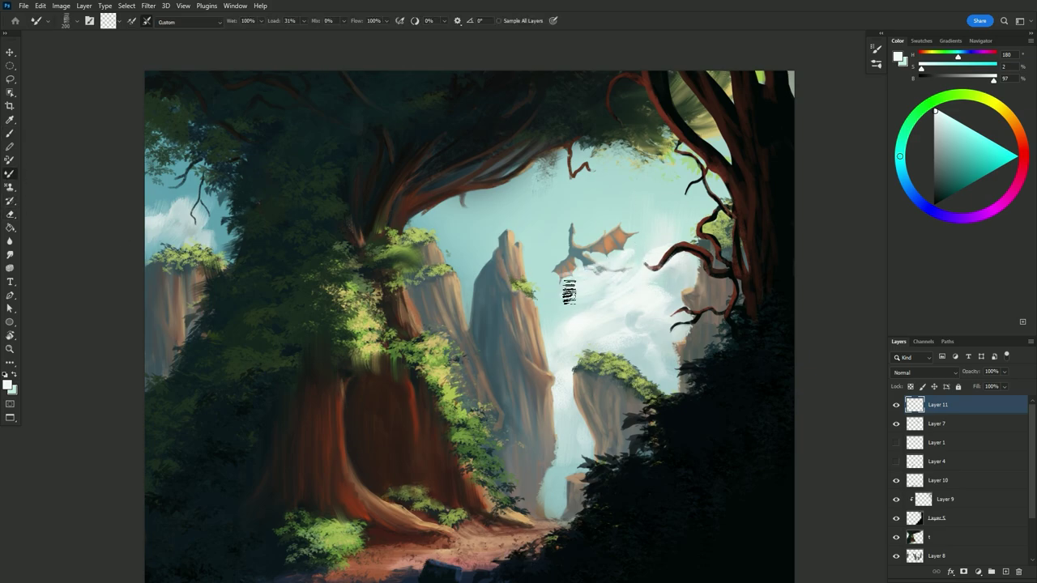
pyautogui.rightClick(648, 251)
pyautogui.keyDown('ctrl'); pyautogui.click(629, 321); pyautogui.keyUp('ctrl')
pyautogui.press('b')
pyautogui.keyDown('alt'); pyautogui.click(629, 321); pyautogui.keyUp('alt')
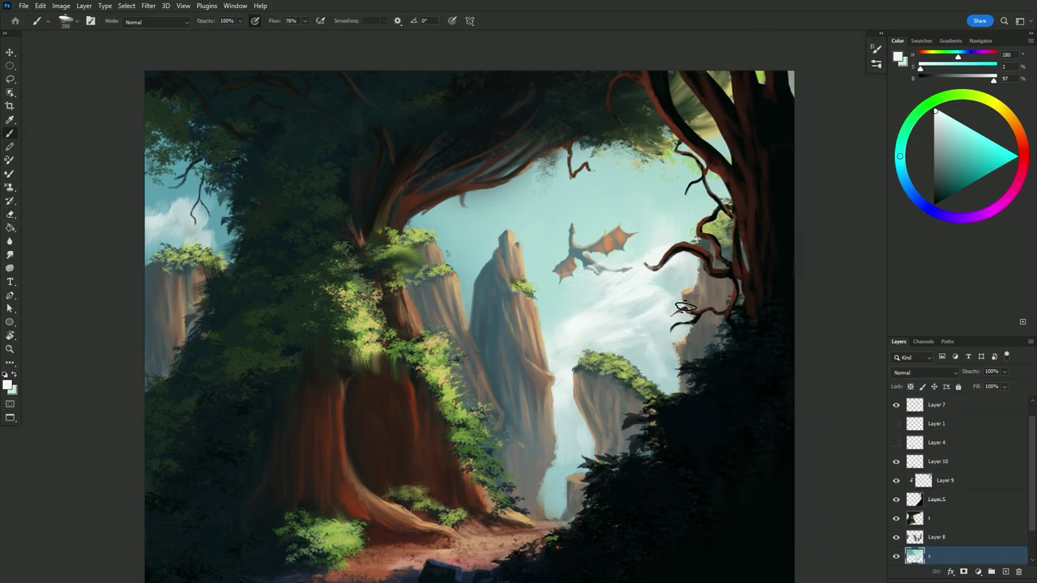
pyautogui.hotkey('shift', 'b')
pyautogui.keyDown('ctrl'); pyautogui.click(547, 482); pyautogui.keyUp('ctrl')
pyautogui.keyDown('alt'); pyautogui.click(548, 483); pyautogui.keyUp('alt')
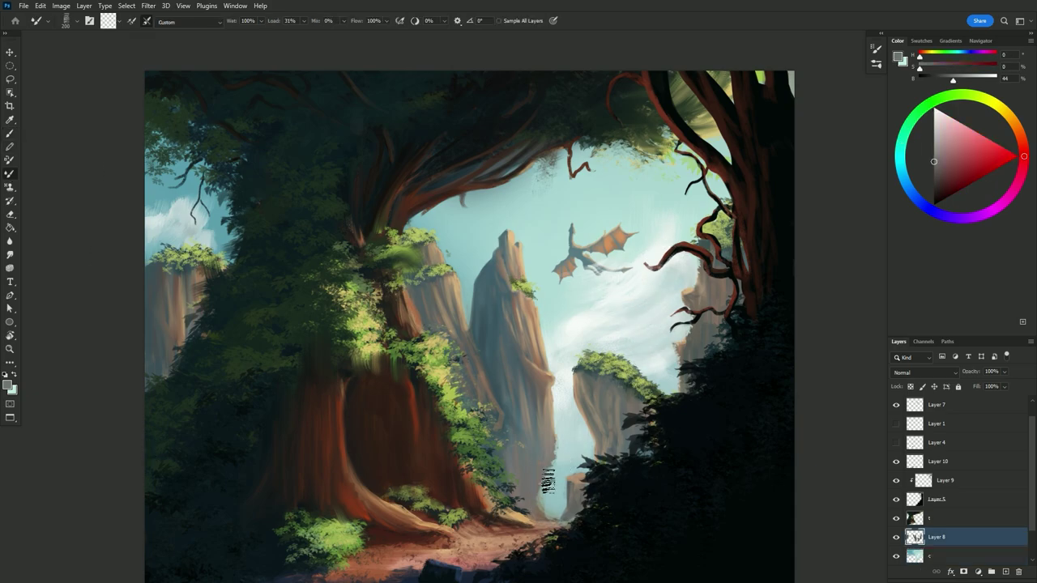
pyautogui.hotkey('shift', 'b')
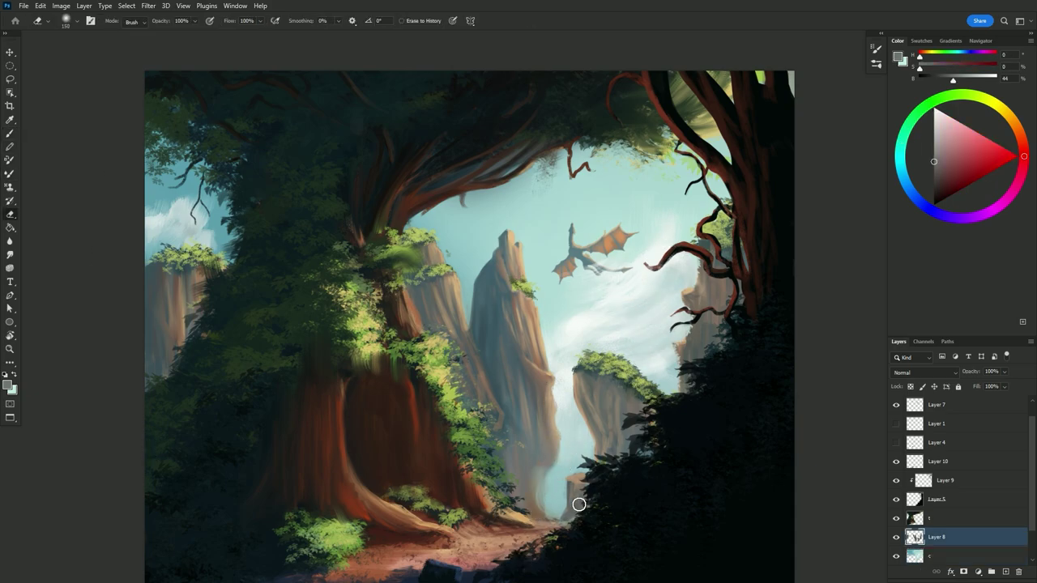
pyautogui.keyDown('alt'); pyautogui.click(578, 500); pyautogui.keyUp('alt')
pyautogui.keyDown('ctrl'); pyautogui.click(579, 500); pyautogui.keyUp('ctrl')
# On layer t, paint red-brown bark streaks and green moss trailing down the trunk
pyautogui.keyDown('ctrl'); pyautogui.click(576, 499); pyautogui.keyUp('ctrl')
pyautogui.keyDown('alt'); pyautogui.click(359, 512); pyautogui.keyUp('alt')
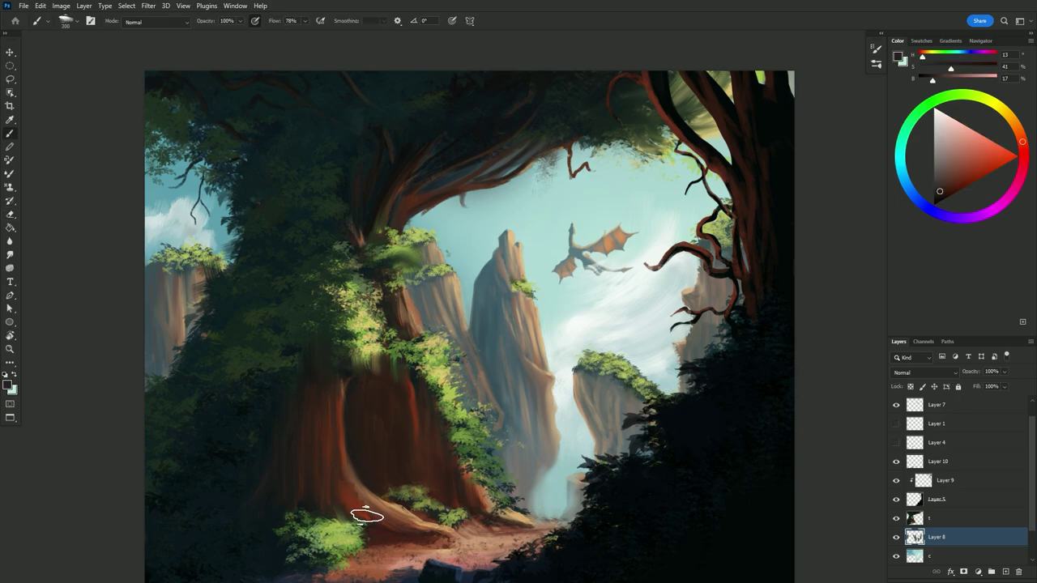
pyautogui.keyDown('ctrl'); pyautogui.click(352, 503); pyautogui.keyUp('ctrl')
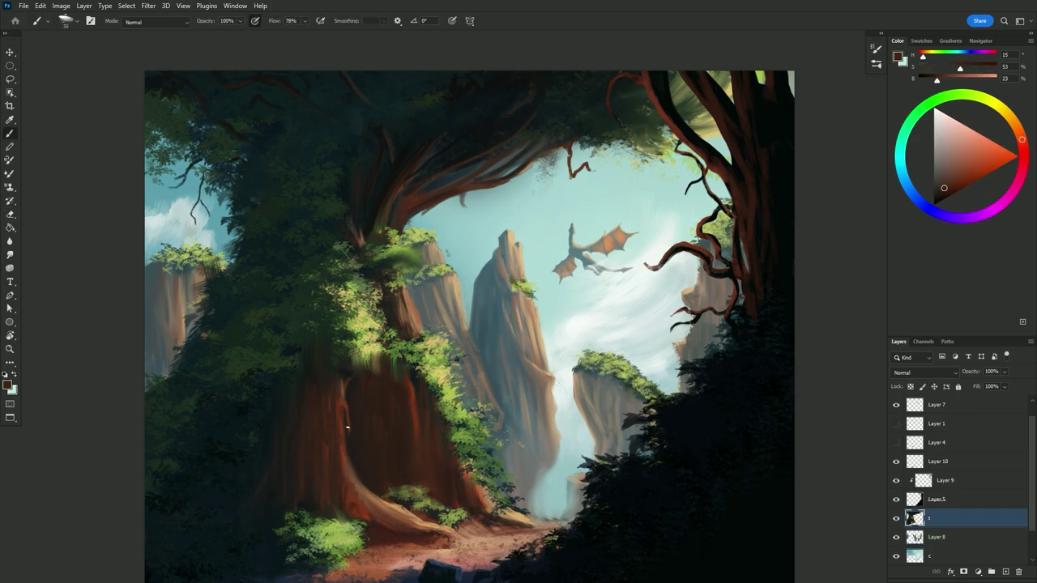
pyautogui.keyDown('alt'); pyautogui.click(349, 392); pyautogui.keyUp('alt')
pyautogui.keyDown('alt'); pyautogui.click(363, 363); pyautogui.keyUp('alt')
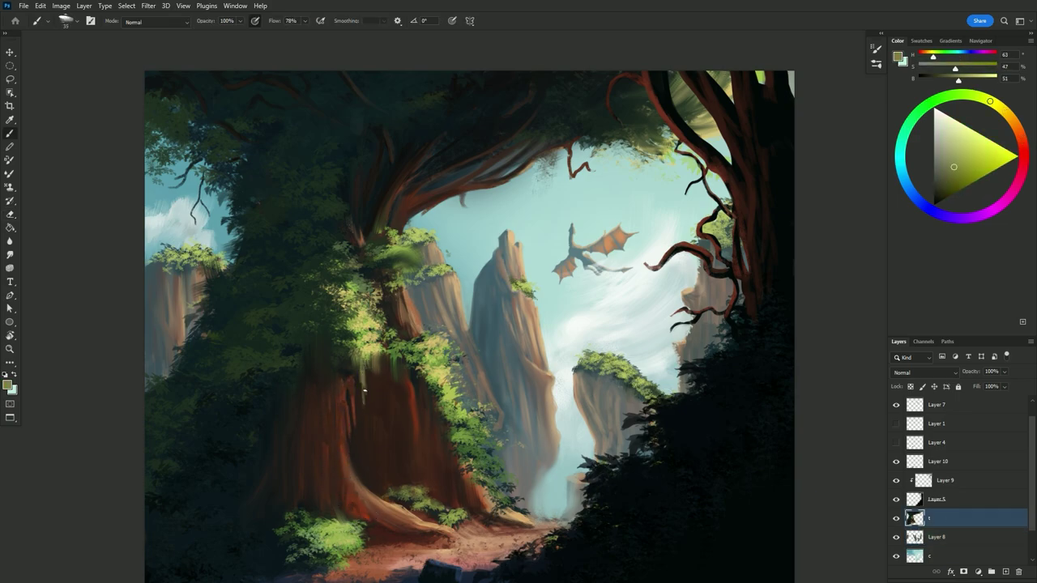
pyautogui.keyDown('alt'); pyautogui.click(365, 397); pyautogui.keyUp('alt')
pyautogui.keyDown('alt'); pyautogui.click(399, 489); pyautogui.keyUp('alt')
pyautogui.keyDown('alt'); pyautogui.click(356, 479); pyautogui.keyUp('alt')
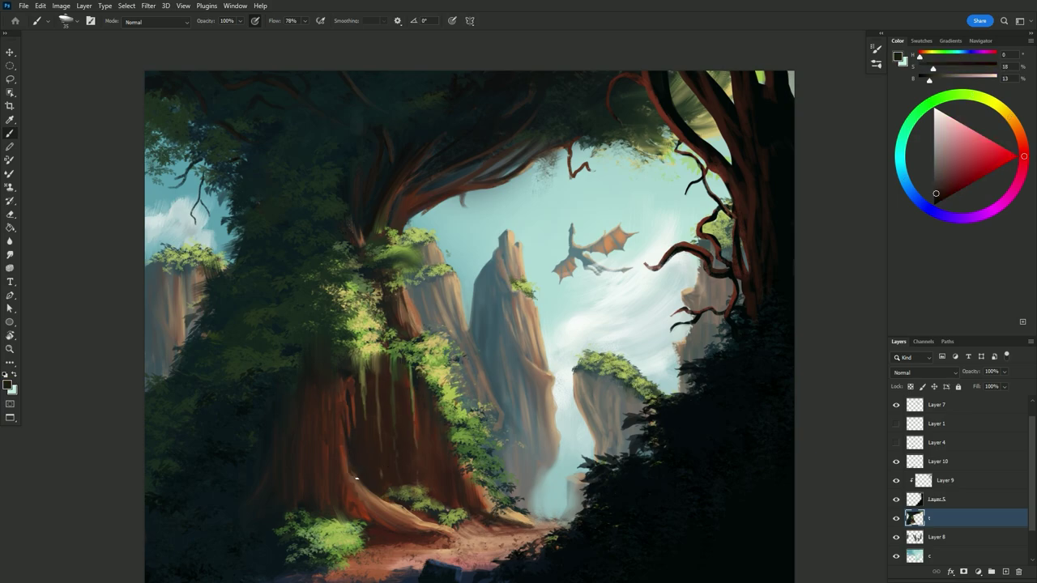
pyautogui.keyDown('alt'); pyautogui.click(430, 381); pyautogui.keyUp('alt')
pyautogui.keyDown('alt'); pyautogui.click(430, 409); pyautogui.keyUp('alt')
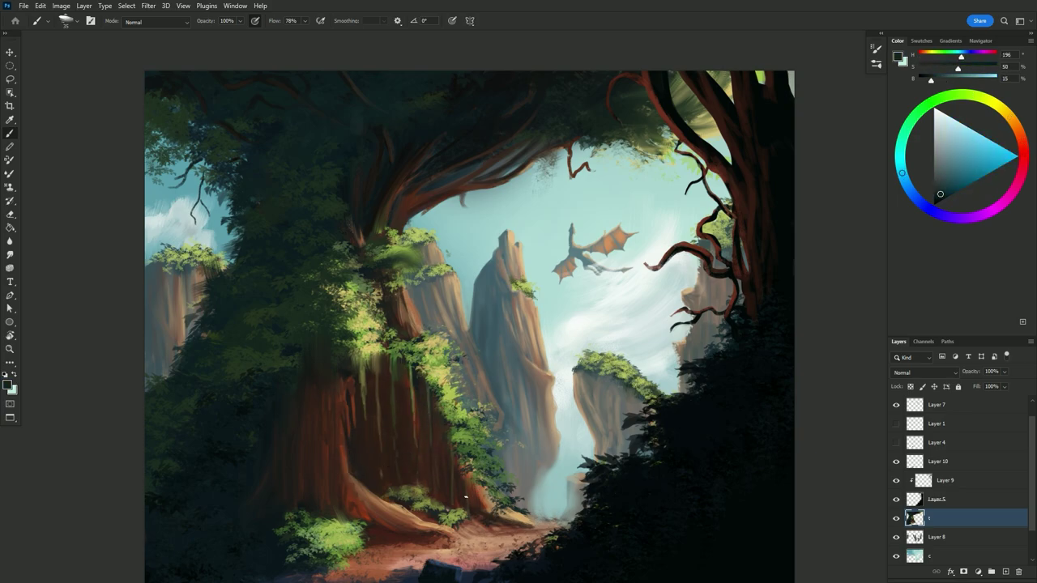
pyautogui.keyDown('alt'); pyautogui.click(421, 364); pyautogui.keyUp('alt')
pyautogui.keyDown('alt'); pyautogui.click(405, 258); pyautogui.keyUp('alt')
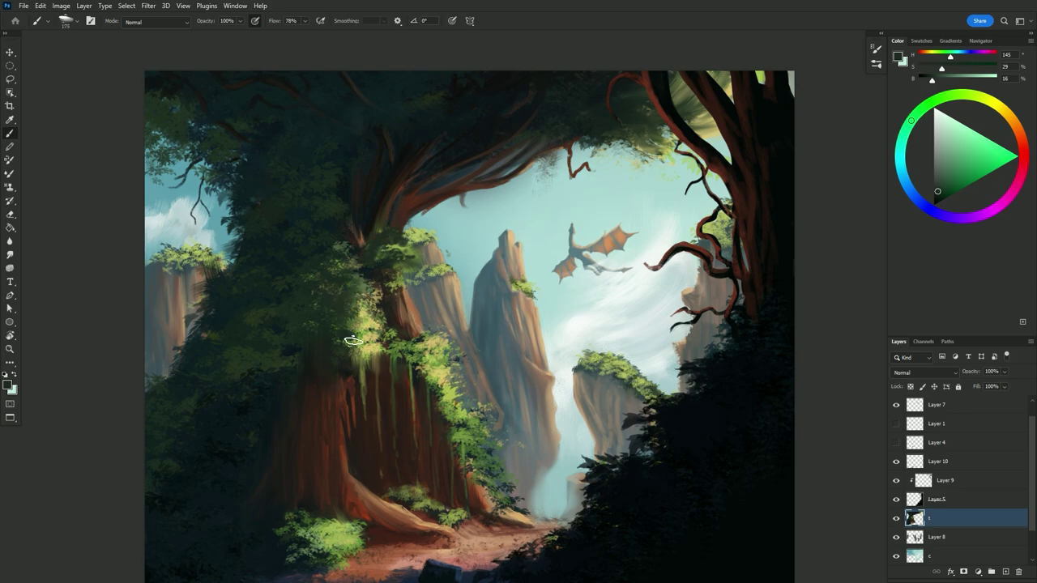
pyautogui.keyDown('alt'); pyautogui.click(363, 347); pyautogui.keyUp('alt')
pyautogui.keyDown('alt'); pyautogui.click(414, 356); pyautogui.keyUp('alt')
# Add Layer 12 in Multiply blend mode and move it to the top of the stack
pyautogui.click(1006, 572)
pyautogui.click(925, 373)
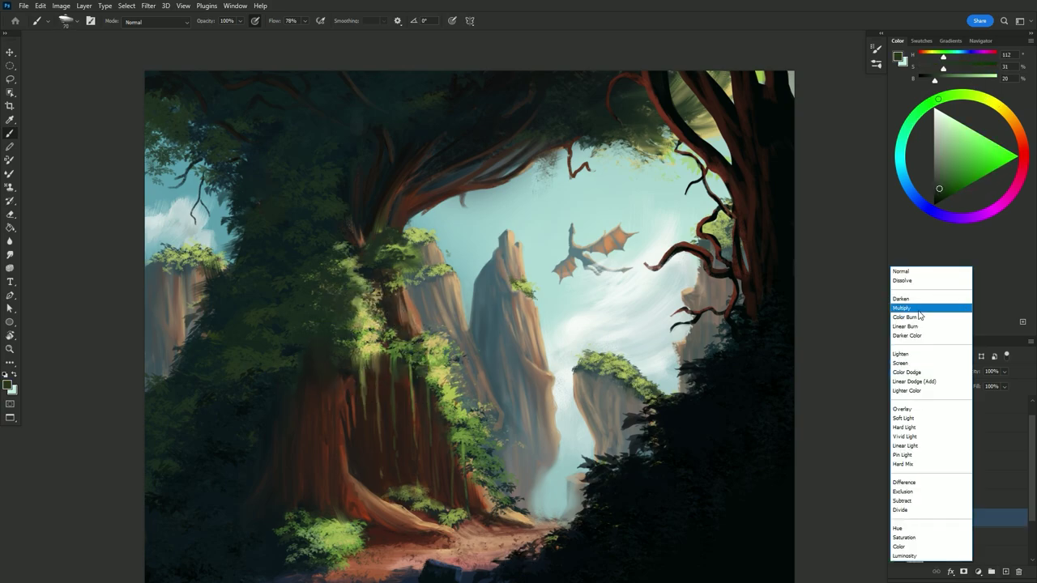
pyautogui.click(915, 314)
pyautogui.press('e')
pyautogui.scroll(-3, 343, 363)
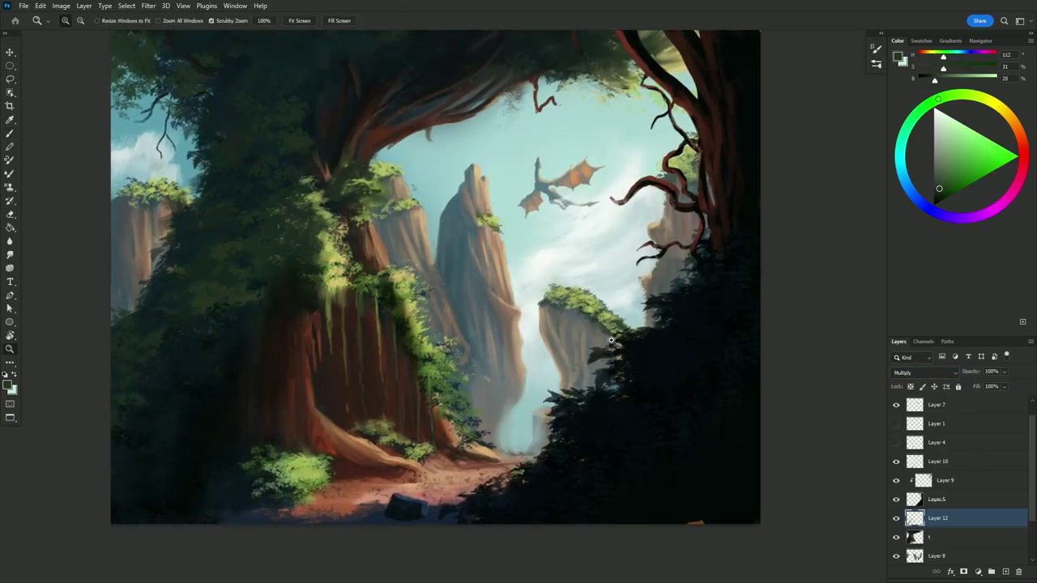
pyautogui.press('b')
pyautogui.scroll(1, 1033, 500)
pyautogui.hotkey('ctrl', 'shift', ']')
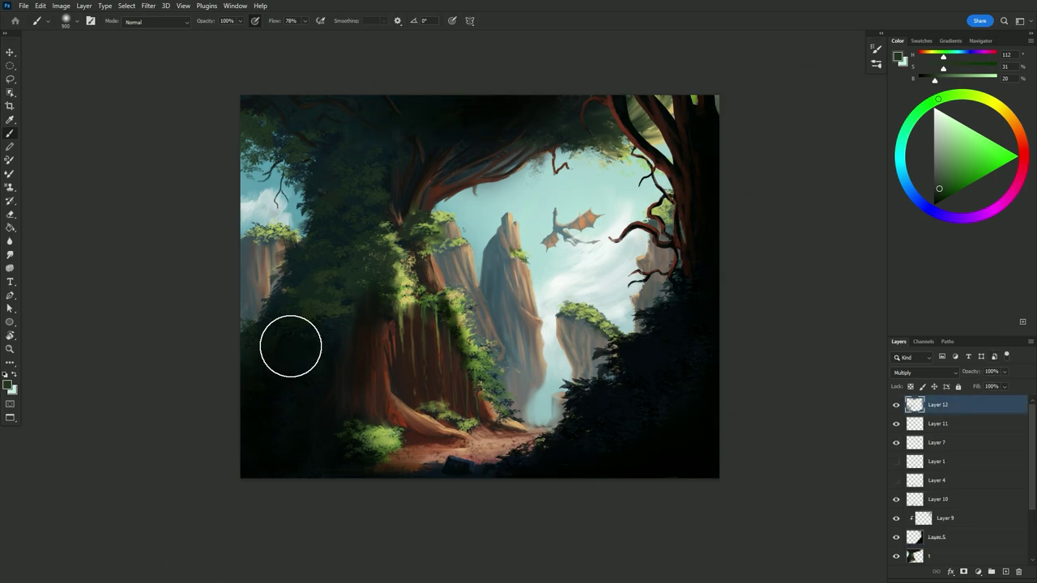
pyautogui.press('e')
pyautogui.press('b')
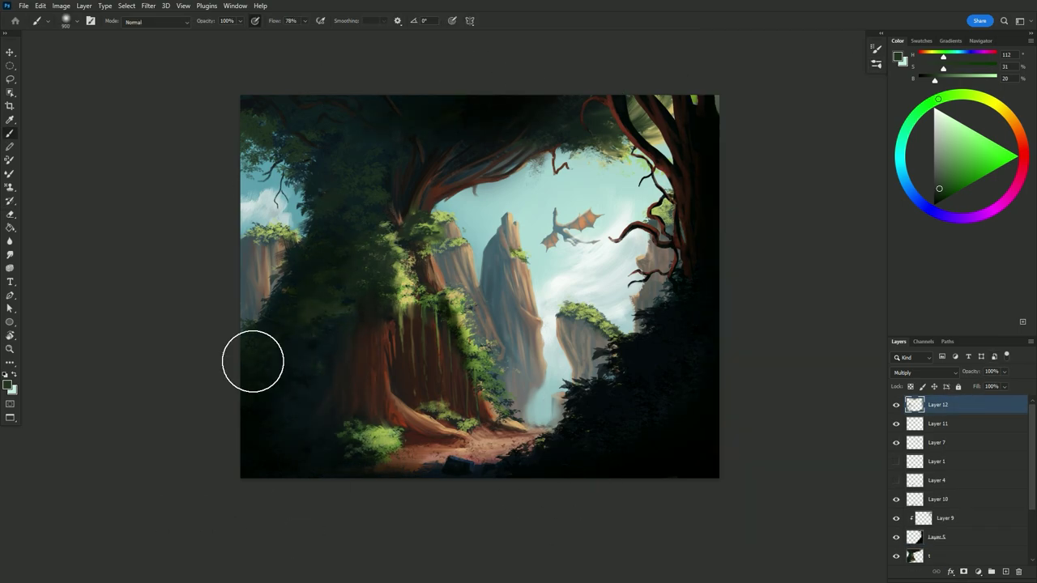
# On layer t, paint thin dark green vines hanging from the arch with a vine brush
pyautogui.keyDown('ctrl'); pyautogui.click(252, 361); pyautogui.keyUp('ctrl')
pyautogui.keyDown('alt'); pyautogui.click(523, 417); pyautogui.keyUp('alt')
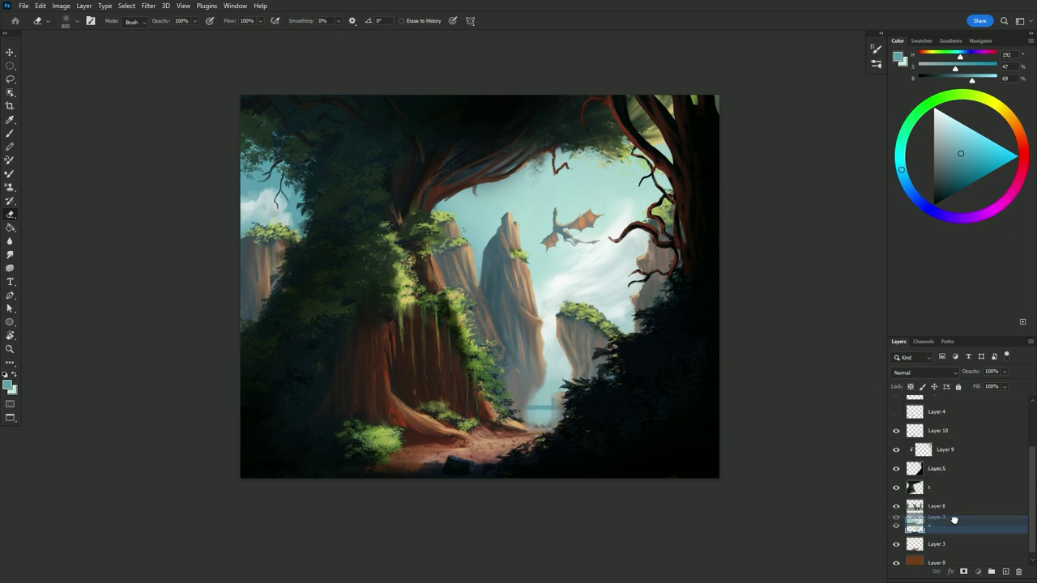
pyautogui.keyDown('ctrl'); pyautogui.click(543, 414); pyautogui.keyUp('ctrl')
pyautogui.keyDown('alt'); pyautogui.click(557, 405); pyautogui.keyUp('alt')
pyautogui.keyDown('ctrl'); pyautogui.click(571, 145); pyautogui.keyUp('ctrl')
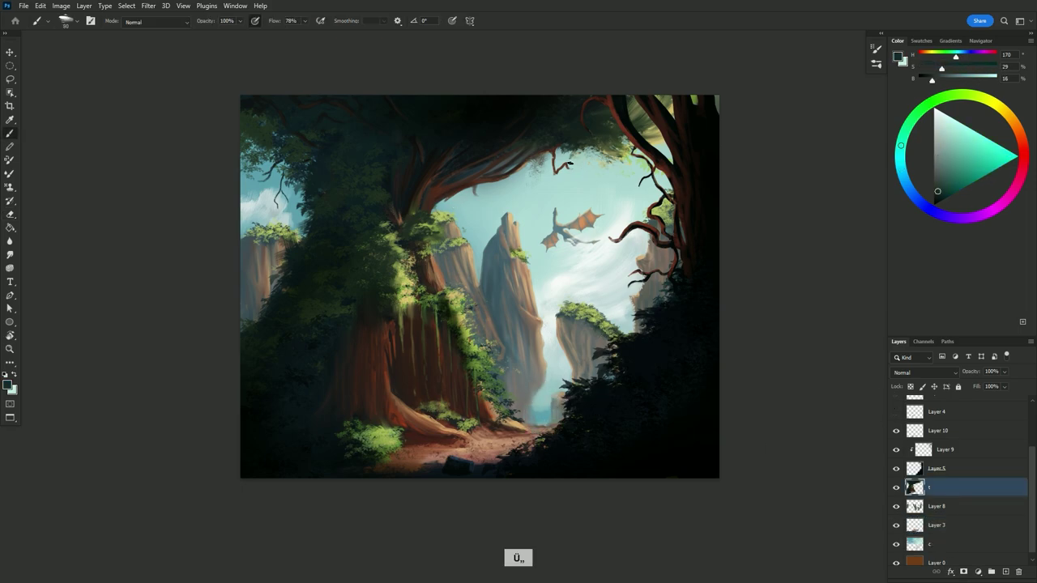
pyautogui.moveTo(572, 149)
pyautogui.mouseDown()
pyautogui.moveTo(573, 179)
pyautogui.moveTo(592, 194)
pyautogui.mouseUp()
pyautogui.rightClick(589, 150)
pyautogui.keyDown('alt'); pyautogui.click(592, 198); pyautogui.keyUp('alt')
pyautogui.keyDown('alt'); pyautogui.click(591, 167); pyautogui.keyUp('alt')
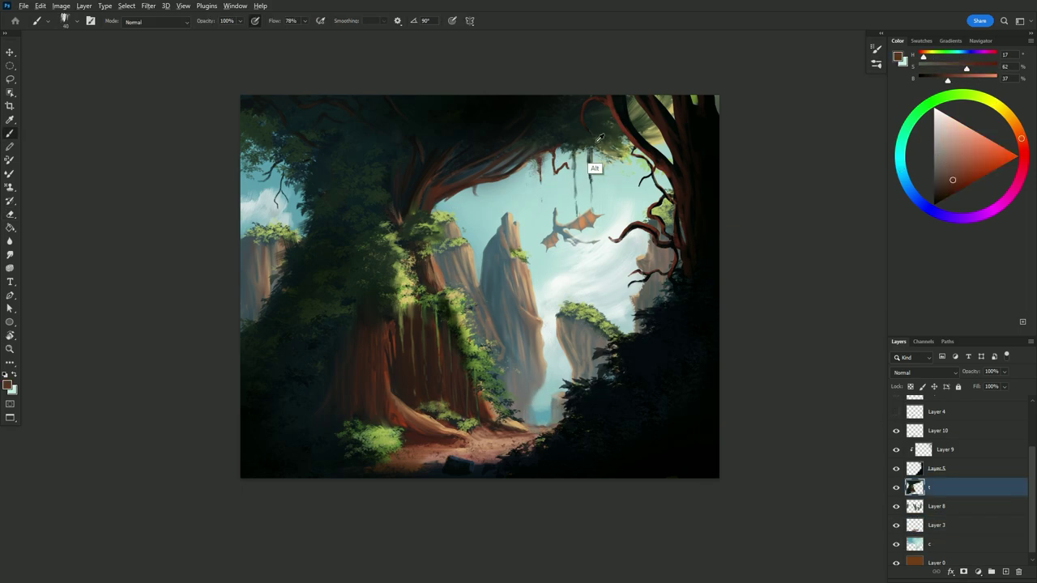
pyautogui.keyDown('alt'); pyautogui.click(286, 197); pyautogui.keyUp('alt')
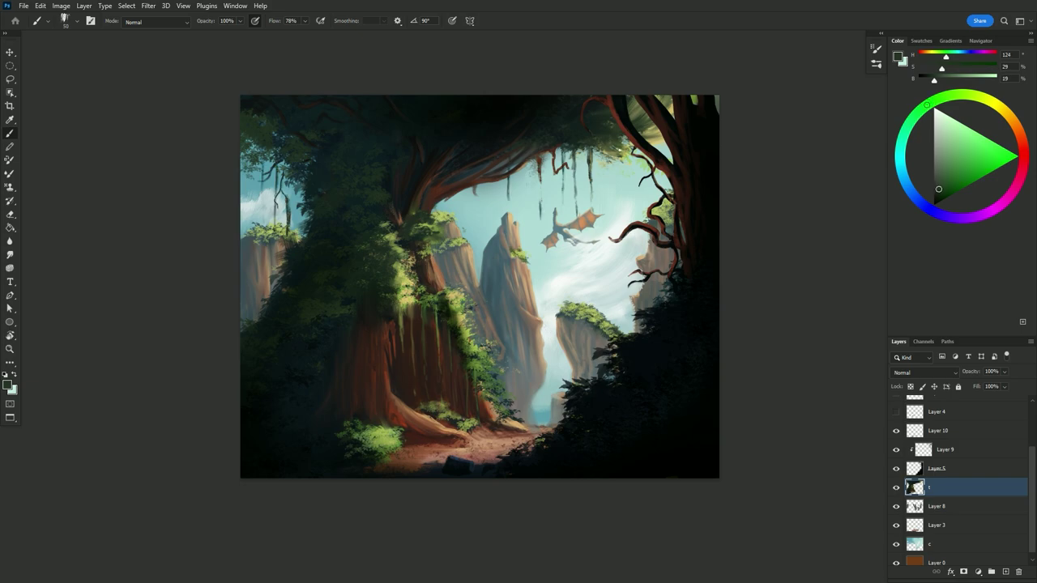
# Paint reddish-brown shadow over the trunk on Layer 12 and add a Linear Dodge (Add) Layer 13
pyautogui.keyDown('ctrl'); pyautogui.click(412, 375); pyautogui.keyUp('ctrl')
pyautogui.keyDown('alt'); pyautogui.click(413, 375); pyautogui.keyUp('alt')
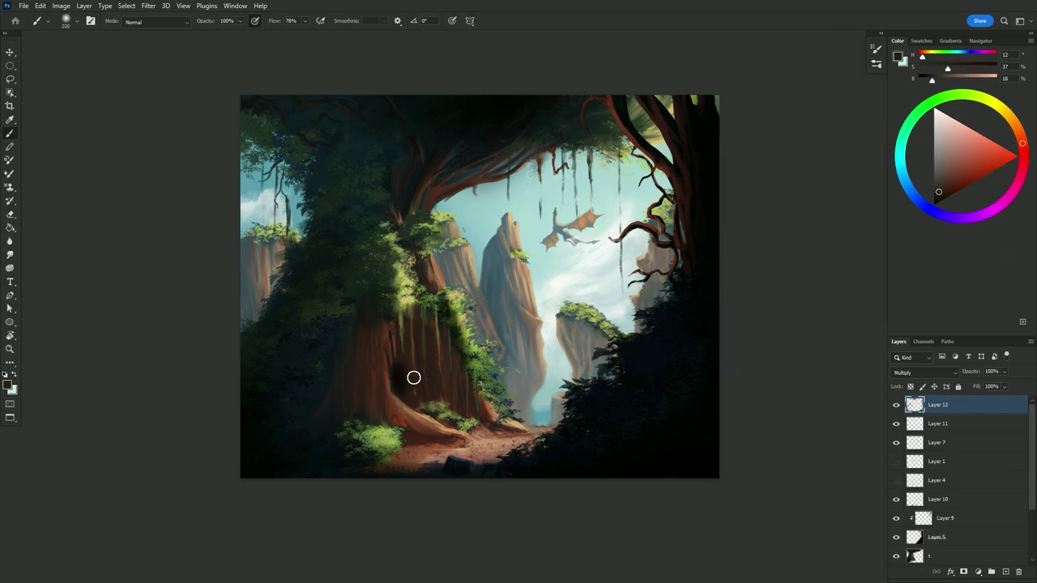
pyautogui.moveTo(412, 375)
pyautogui.mouseDown()
pyautogui.moveTo(414, 401)
pyautogui.moveTo(452, 296)
pyautogui.mouseUp()
pyautogui.click(923, 372)
# Set Layer 13 to Linear Dodge (Add) and paint warm light along the forest path
pyautogui.click(924, 371)
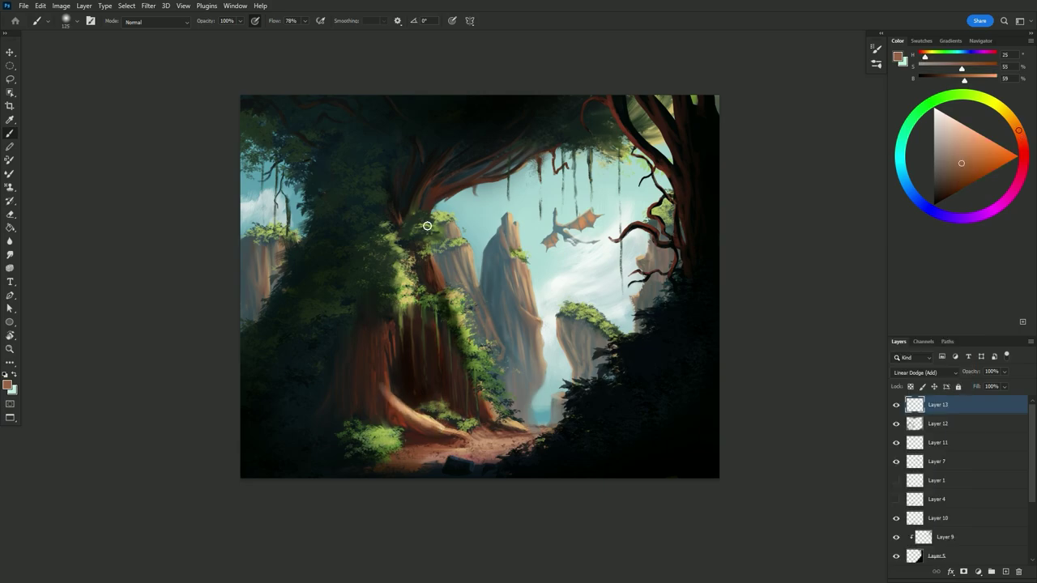
pyautogui.moveTo(422, 437); pyautogui.dragTo(535, 446)
pyautogui.scroll(-2, 956, 486)
pyautogui.press('[')
pyautogui.press('[')
pyautogui.press('[')
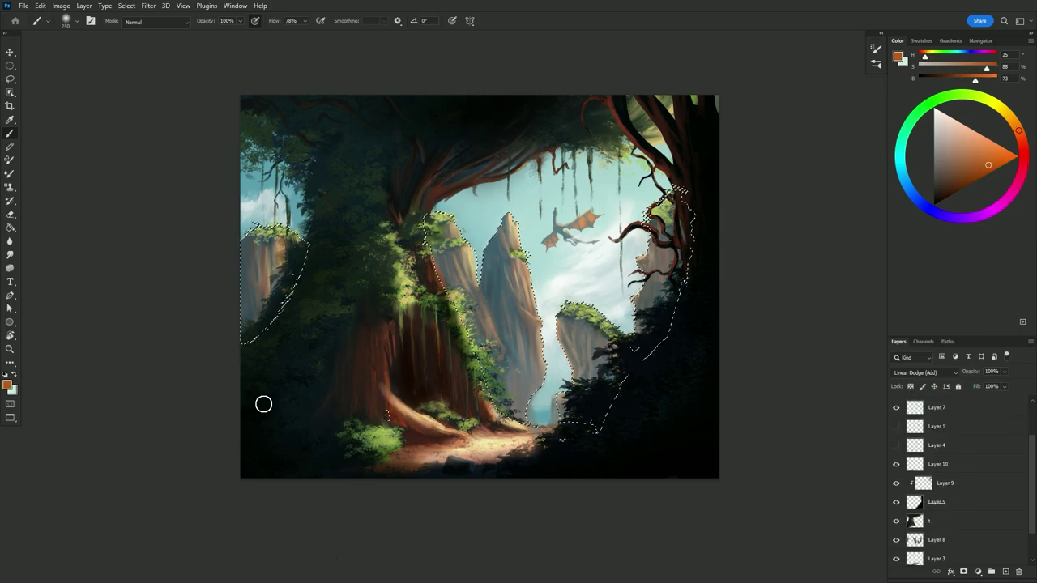
pyautogui.hotkey('ctrl', 'd')
# Brush deep red-orange over the dragon's right wing on a new clipped Layer 14
pyautogui.keyDown('alt'); pyautogui.click(572, 273); pyautogui.keyUp('alt')
pyautogui.hotkey('ctrl', 'shift', 'alt', 'n')
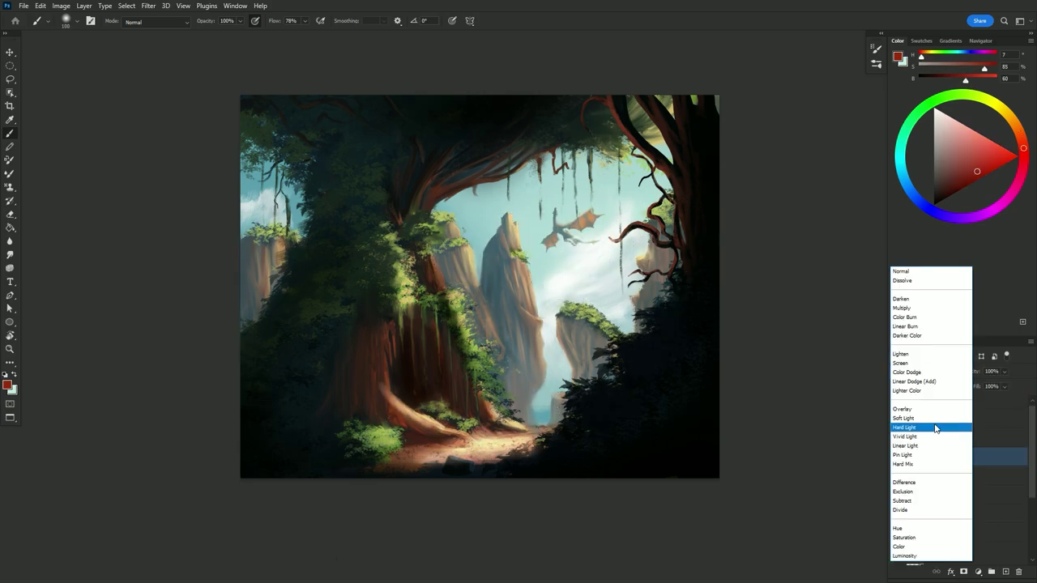
pyautogui.press('F5')
pyautogui.moveTo(585, 228); pyautogui.dragTo(565, 231)
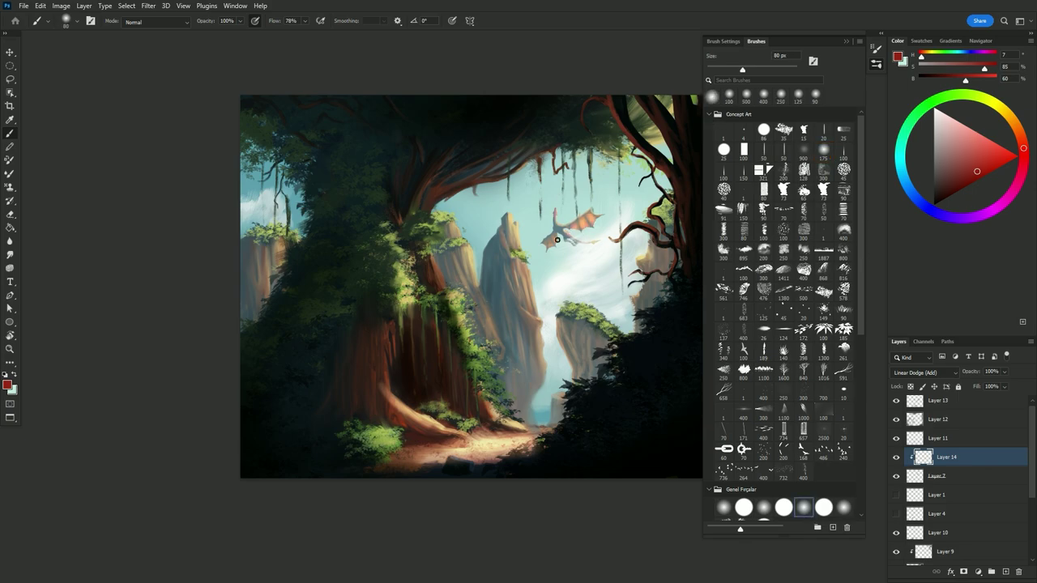
pyautogui.press(']')
pyautogui.press(']')
pyautogui.press(']')
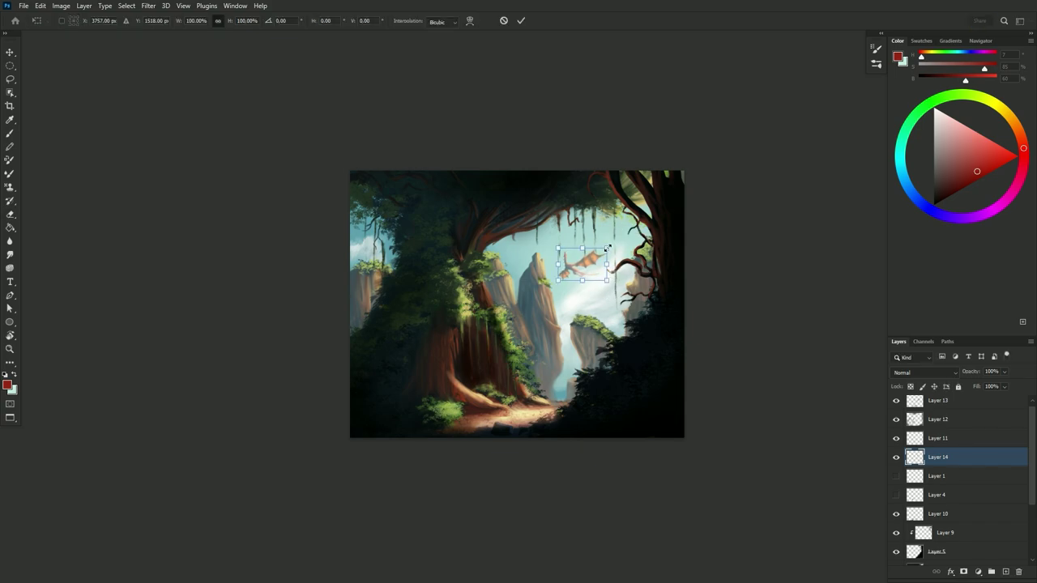
pyautogui.keyDown('ctrl'); pyautogui.click(592, 262); pyautogui.keyUp('ctrl')
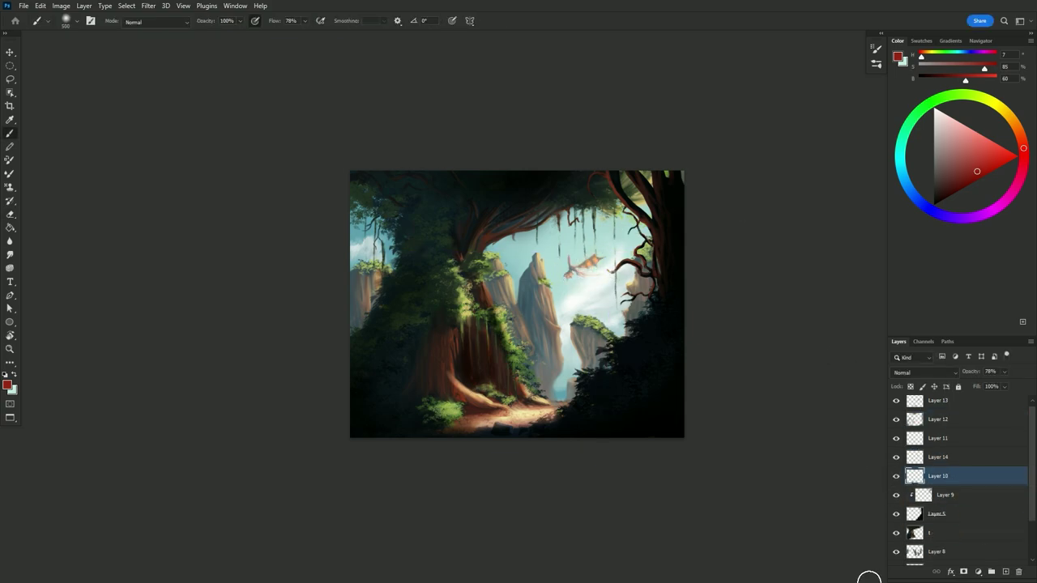